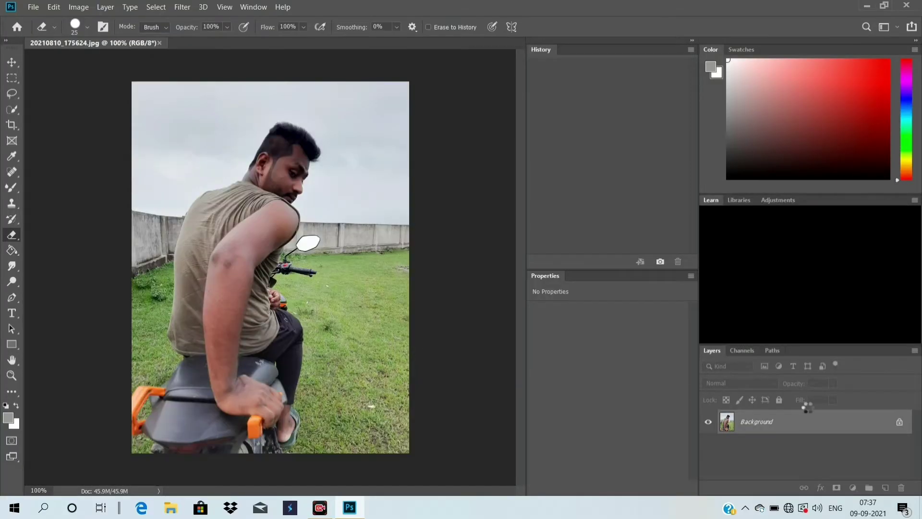
Step: Unlock the Background layer of 20210810_175624.jpg so it becomes the editable Layer 0
{"action": "left_click", "coordinate": [899, 424]}
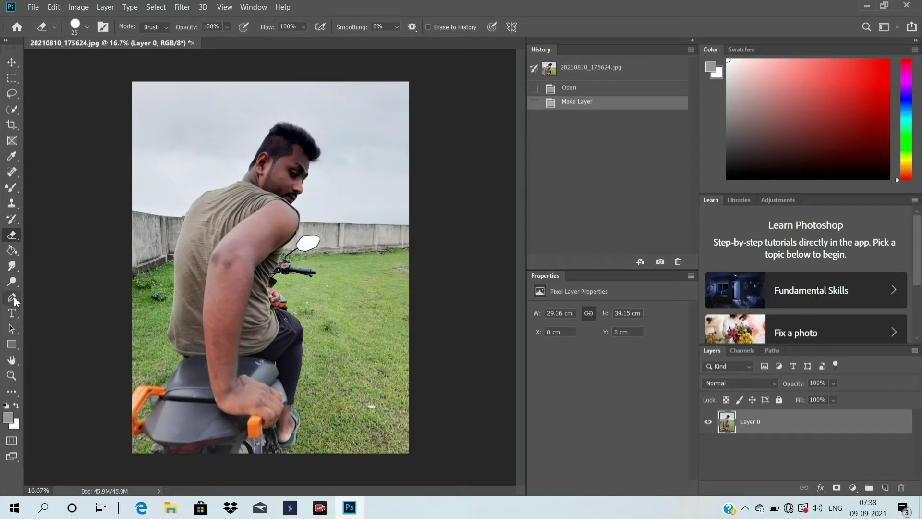
Step: Select the standard Pen Tool and zoom in on the top of the man's head
{"action": "left_click", "coordinate": [13, 297]}
{"action": "right_click", "coordinate": [14, 297]}
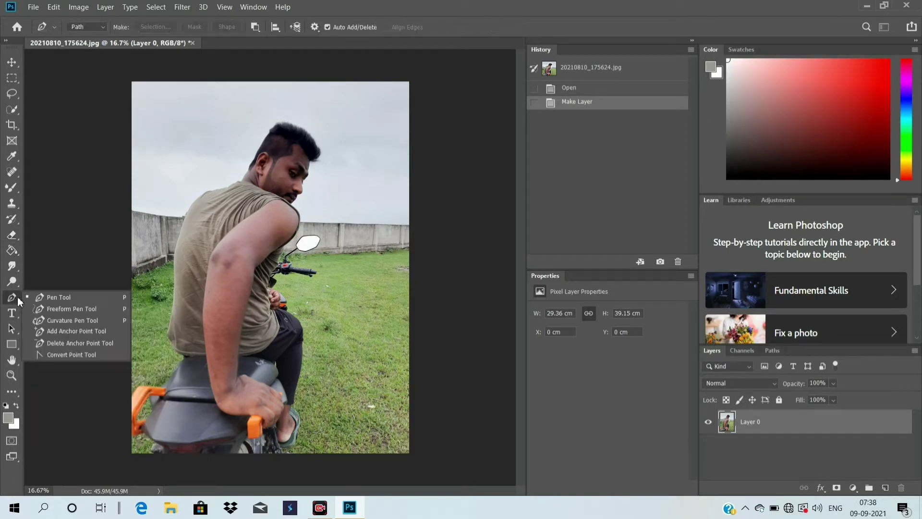
{"action": "left_click", "coordinate": [57, 298]}
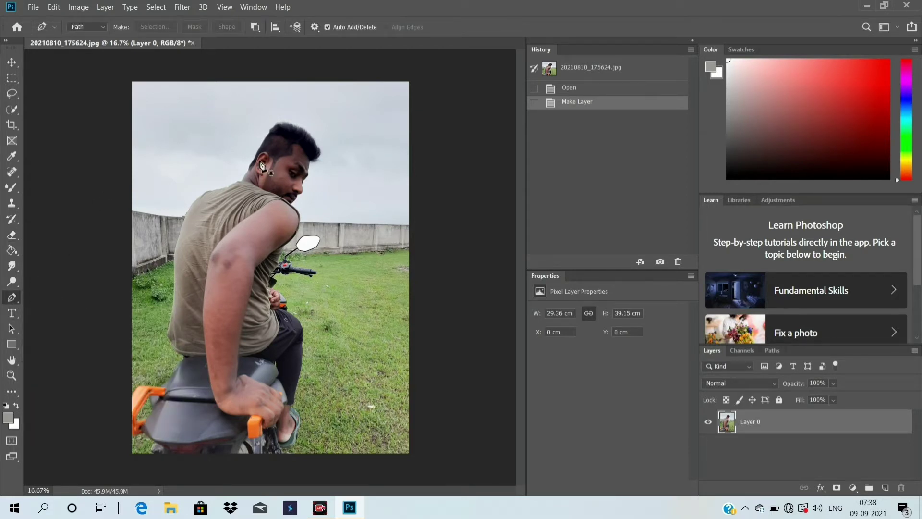
{"action": "left_click", "coordinate": [281, 127]}
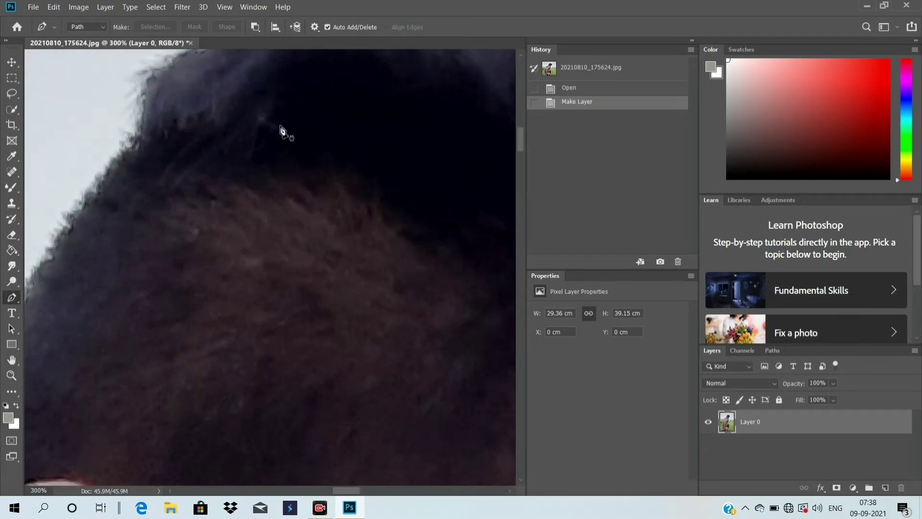
Step: Start a path at the top of the hair and trace down the hair edge toward the ear
{"action": "left_click", "coordinate": [114, 149]}
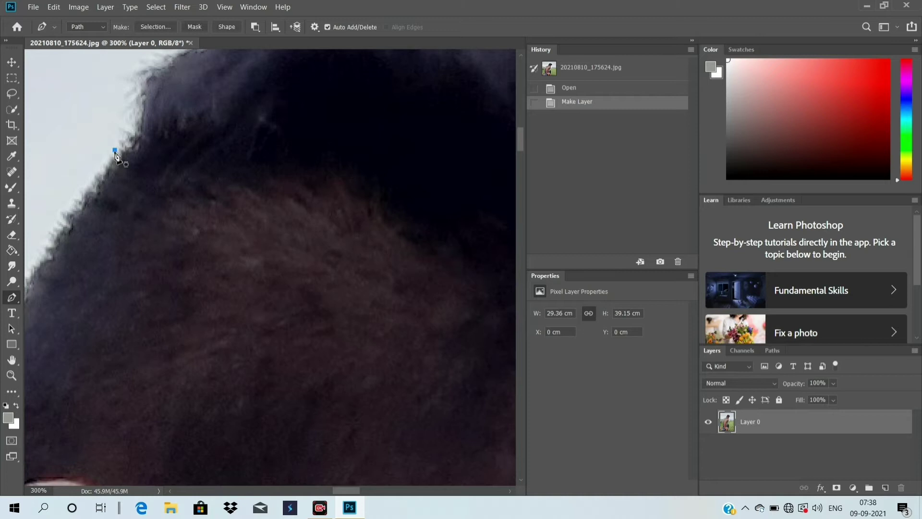
{"action": "left_click", "coordinate": [59, 216]}
{"action": "left_click", "coordinate": [32, 262]}
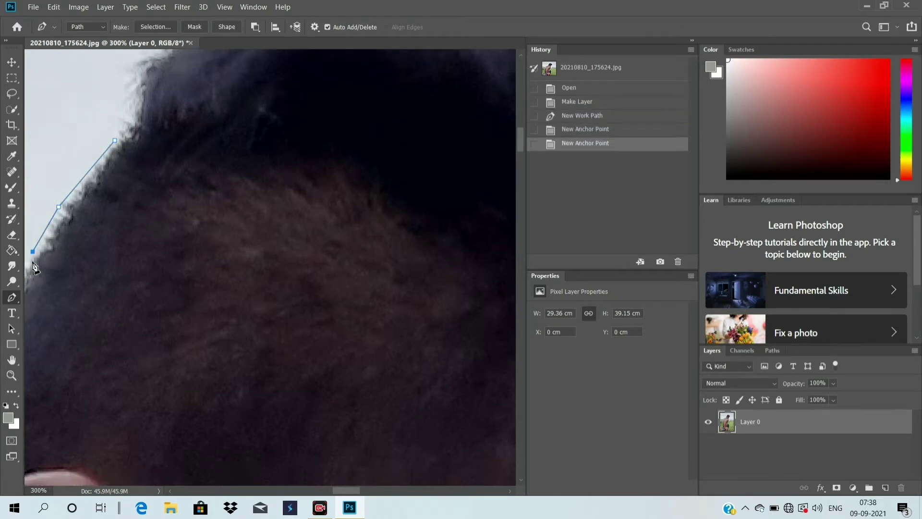
{"action": "scroll", "coordinate": [33, 266], "scroll_direction": "down", "scroll_amount": 3}
{"action": "scroll", "coordinate": [33, 266], "scroll_direction": "left", "scroll_amount": 5}
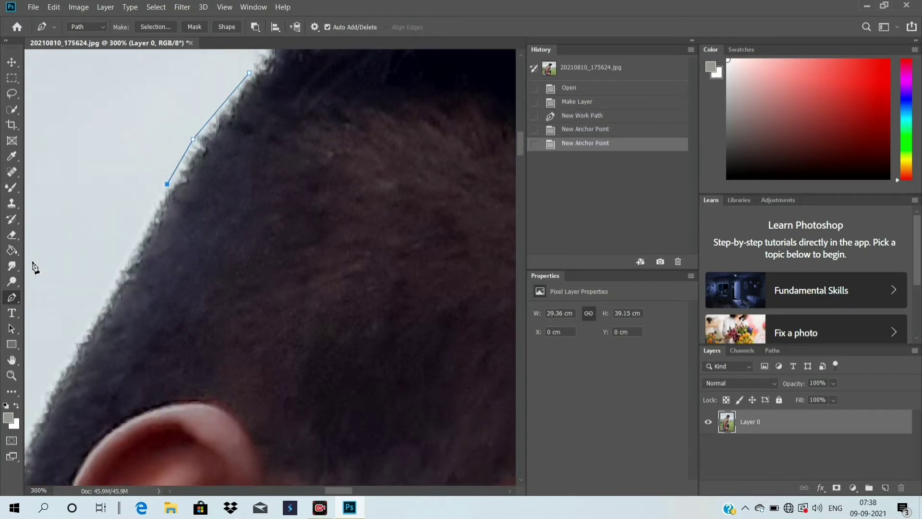
{"action": "left_click", "coordinate": [119, 273]}
{"action": "left_click", "coordinate": [75, 352]}
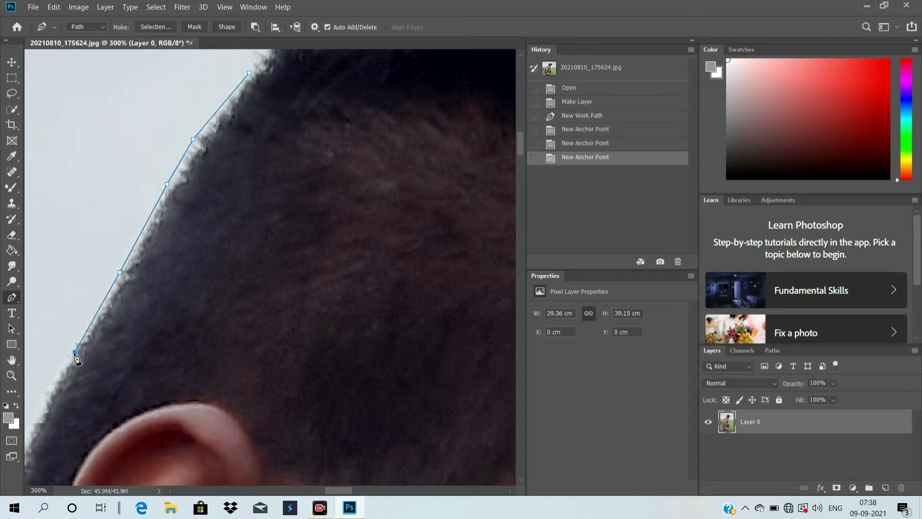
{"action": "left_click", "coordinate": [41, 420]}
{"action": "scroll", "coordinate": [42, 423], "scroll_direction": "down", "scroll_amount": 3}
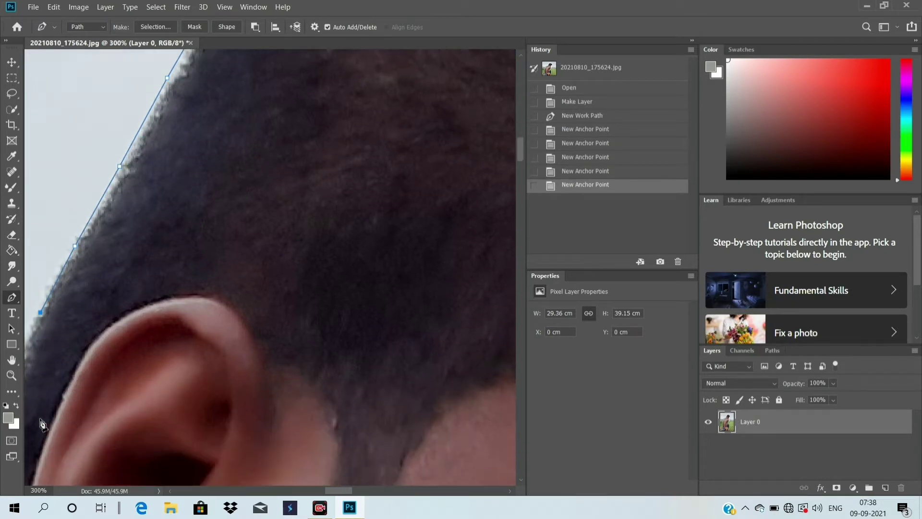
{"action": "scroll", "coordinate": [42, 424], "scroll_direction": "left", "scroll_amount": 4}
{"action": "scroll", "coordinate": [42, 425], "scroll_direction": "left", "scroll_amount": 4}
{"action": "scroll", "coordinate": [42, 425], "scroll_direction": "down", "scroll_amount": 4}
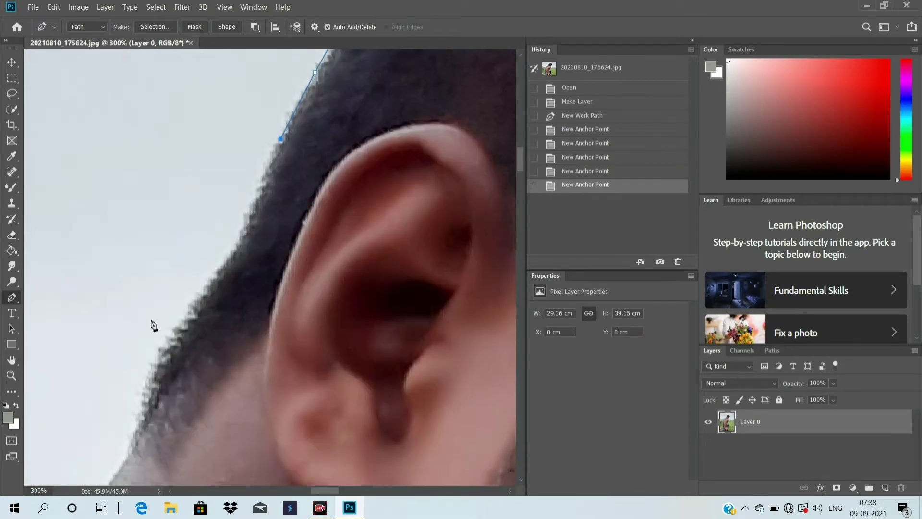
Step: Trace the hair behind the ear down the hairline to the neck
{"action": "left_click", "coordinate": [248, 210]}
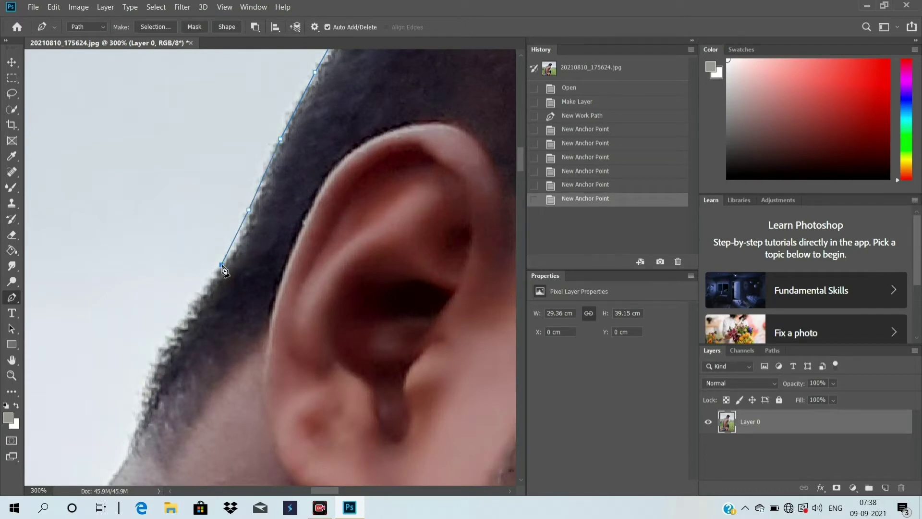
{"action": "left_click", "coordinate": [184, 317]}
{"action": "left_click", "coordinate": [148, 367]}
{"action": "left_click", "coordinate": [137, 420]}
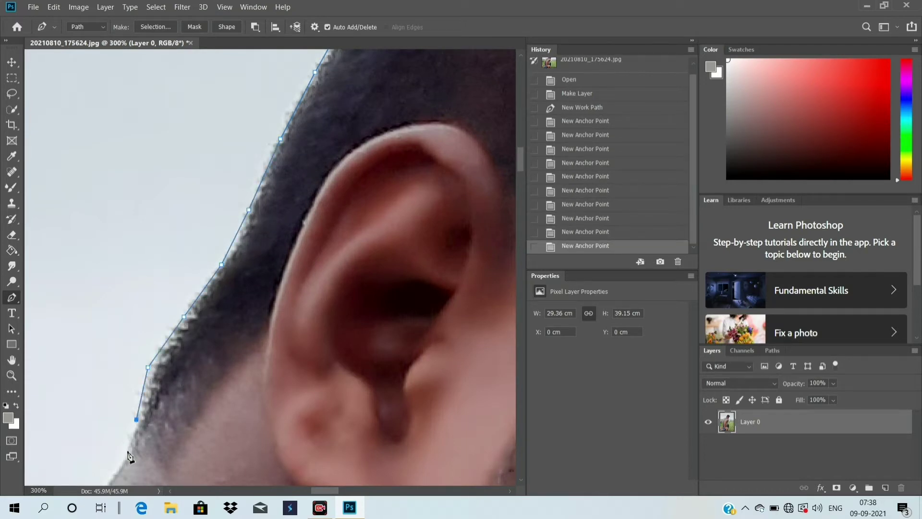
{"action": "left_click", "coordinate": [128, 450]}
{"action": "left_click", "coordinate": [117, 471]}
{"action": "scroll", "coordinate": [118, 473], "scroll_direction": "down", "scroll_amount": 7}
{"action": "scroll", "coordinate": [118, 473], "scroll_direction": "left", "scroll_amount": 7}
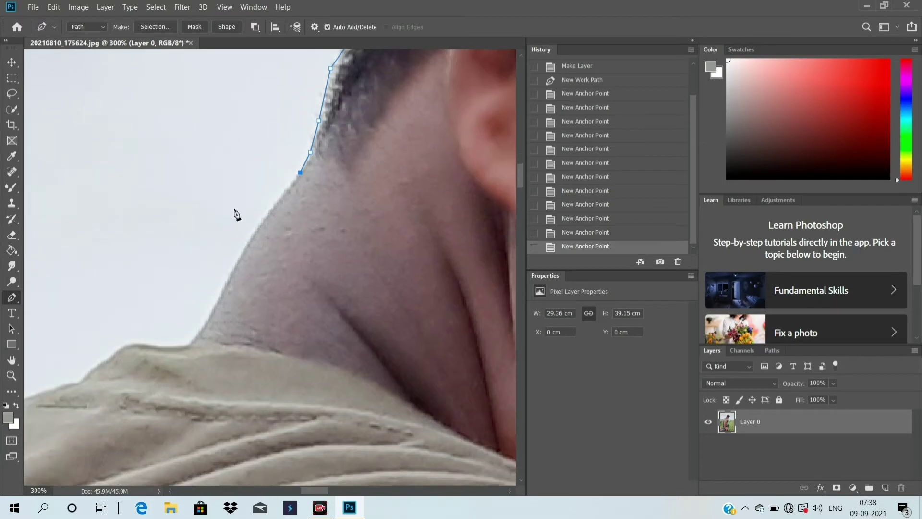
Step: Trace the path down the neck edge and along the collar
{"action": "left_click", "coordinate": [279, 200]}
{"action": "left_click", "coordinate": [265, 222]}
{"action": "left_click", "coordinate": [242, 257]}
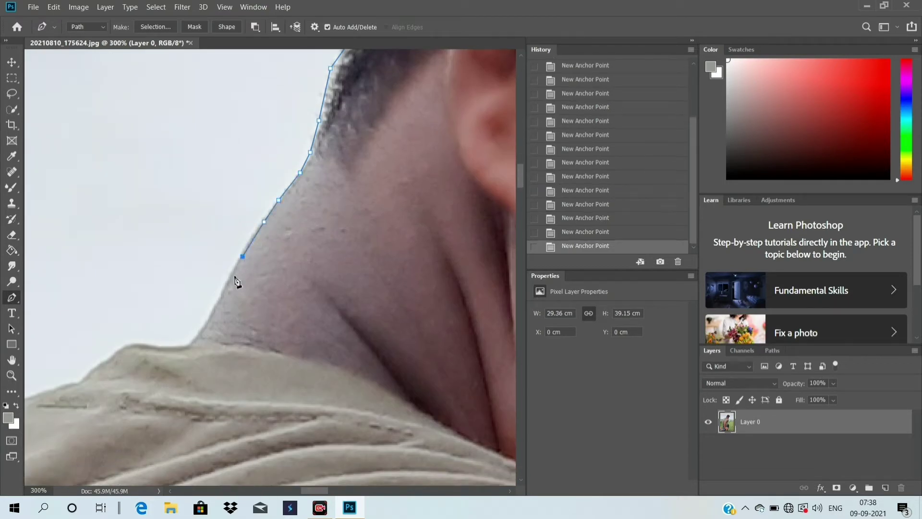
{"action": "left_click", "coordinate": [225, 291]}
{"action": "left_click", "coordinate": [212, 316]}
{"action": "left_click", "coordinate": [200, 337]}
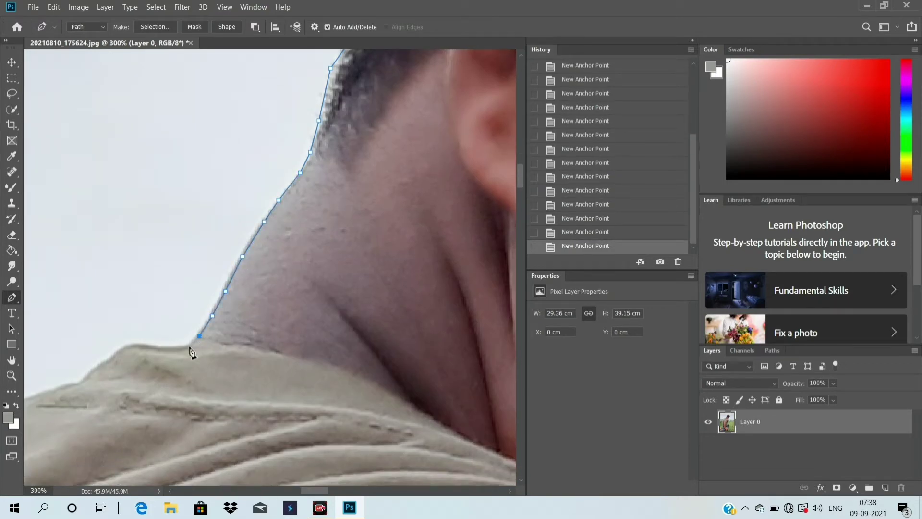
{"action": "left_click", "coordinate": [160, 352]}
{"action": "left_click", "coordinate": [139, 347]}
{"action": "left_click", "coordinate": [104, 365]}
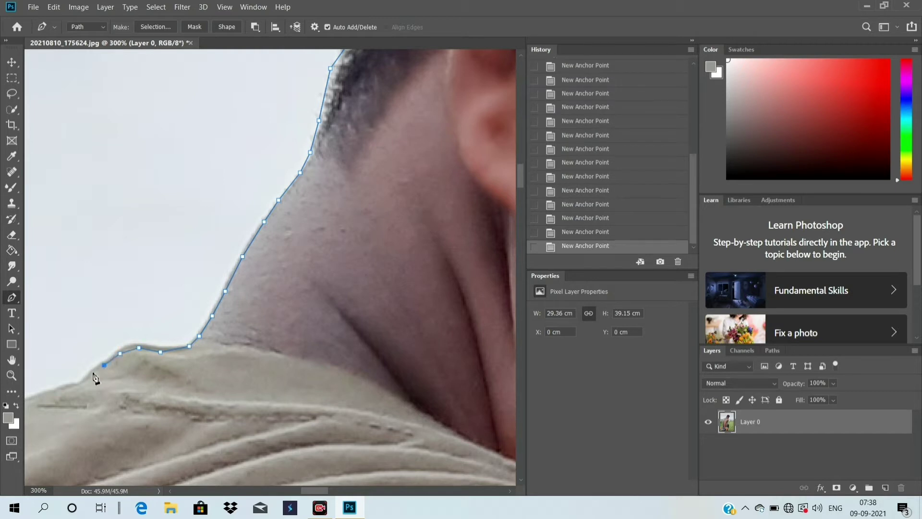
{"action": "left_click", "coordinate": [73, 386]}
{"action": "scroll", "coordinate": [55, 399], "scroll_direction": "left", "scroll_amount": 6}
{"action": "scroll", "coordinate": [55, 399], "scroll_direction": "down", "scroll_amount": 4}
{"action": "scroll", "coordinate": [54, 399], "scroll_direction": "left", "scroll_amount": 4}
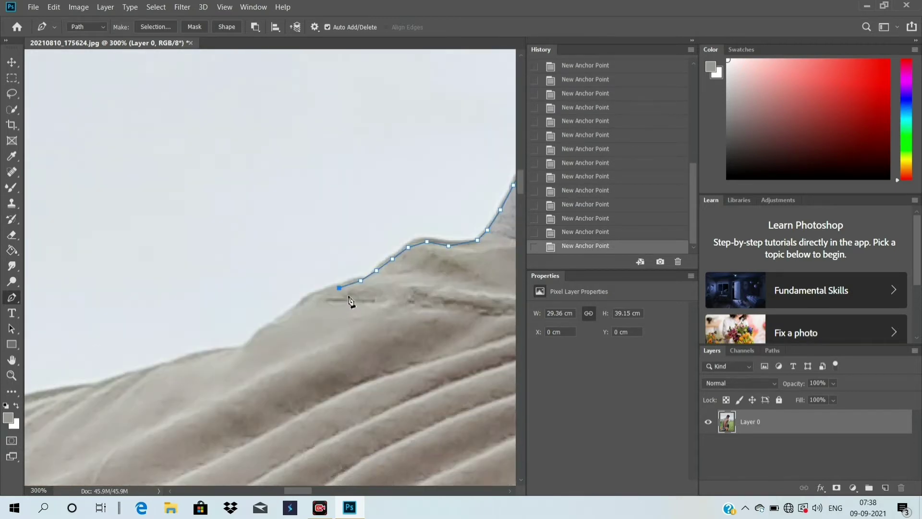
Step: Extend the path down-left along the shirt shoulder edge
{"action": "left_click", "coordinate": [328, 290]}
{"action": "left_click", "coordinate": [301, 304]}
{"action": "left_click", "coordinate": [282, 320]}
{"action": "left_click", "coordinate": [249, 343]}
{"action": "left_click", "coordinate": [218, 350]}
{"action": "left_click", "coordinate": [164, 366]}
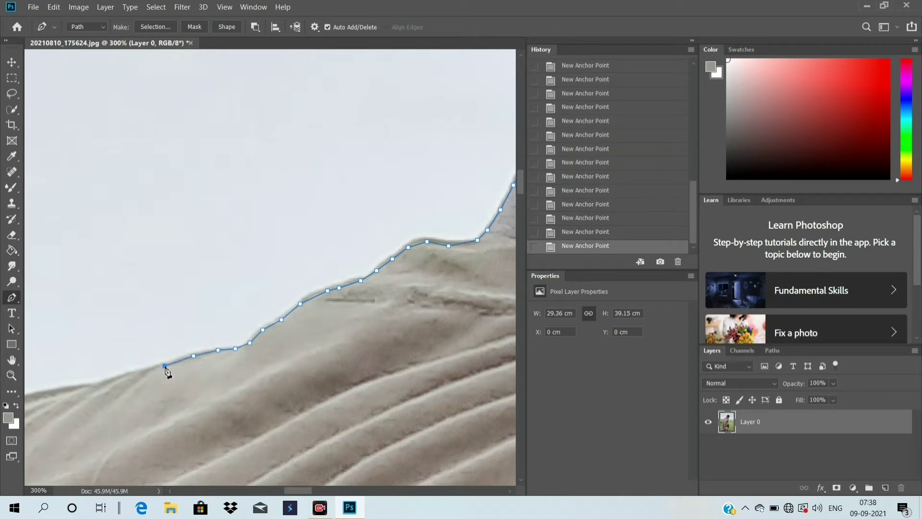
{"action": "left_click", "coordinate": [120, 376]}
{"action": "left_click", "coordinate": [96, 387]}
{"action": "left_click", "coordinate": [59, 390]}
{"action": "left_click", "coordinate": [31, 394]}
{"action": "scroll", "coordinate": [31, 395], "scroll_direction": "down", "scroll_amount": 4}
{"action": "scroll", "coordinate": [31, 395], "scroll_direction": "left", "scroll_amount": 5}
{"action": "scroll", "coordinate": [31, 395], "scroll_direction": "down", "scroll_amount": 3}
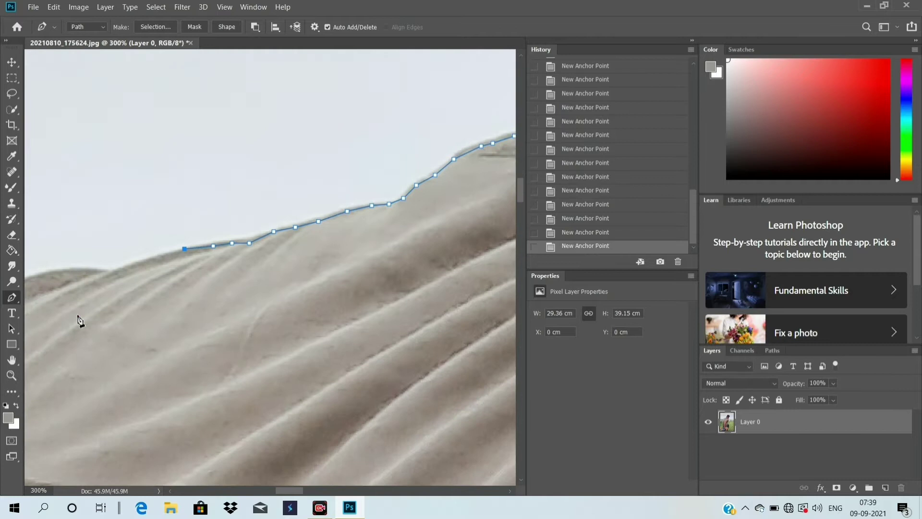
Step: Follow the ridge of the shirt shoulder further left with more anchor points
{"action": "left_click", "coordinate": [170, 251]}
{"action": "left_click", "coordinate": [147, 260]}
{"action": "left_click", "coordinate": [111, 272]}
{"action": "left_click", "coordinate": [89, 272]}
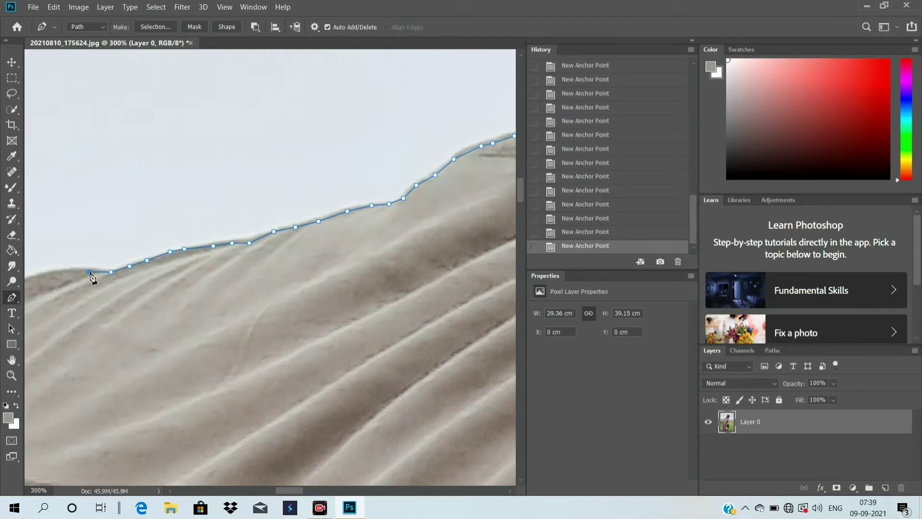
{"action": "left_click", "coordinate": [67, 271]}
{"action": "left_click", "coordinate": [41, 275]}
{"action": "scroll", "coordinate": [41, 283], "scroll_direction": "left", "scroll_amount": 5}
{"action": "scroll", "coordinate": [222, 237], "scroll_direction": "down", "scroll_amount": 4}
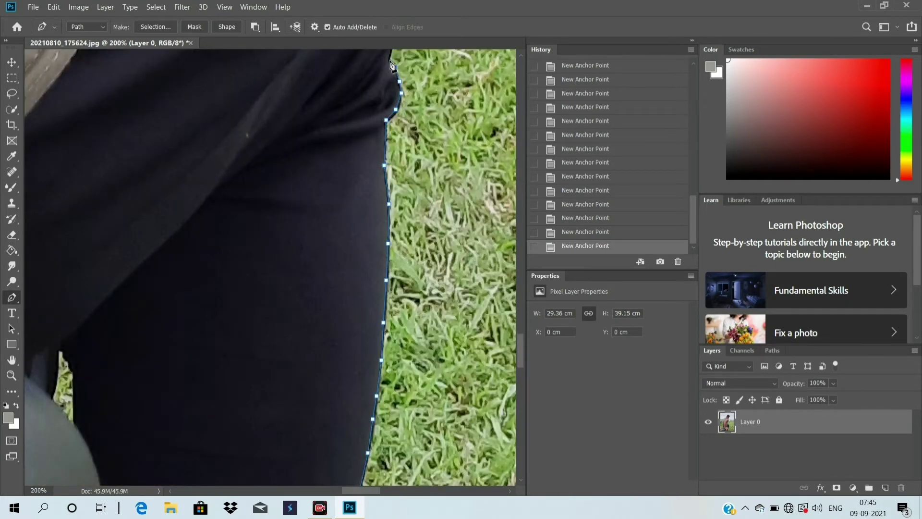
Step: Pan to the next stretch and extend the path up the trouser edge
{"action": "left_click_drag", "start_coordinate": [392, 66], "coordinate": [415, 397]}
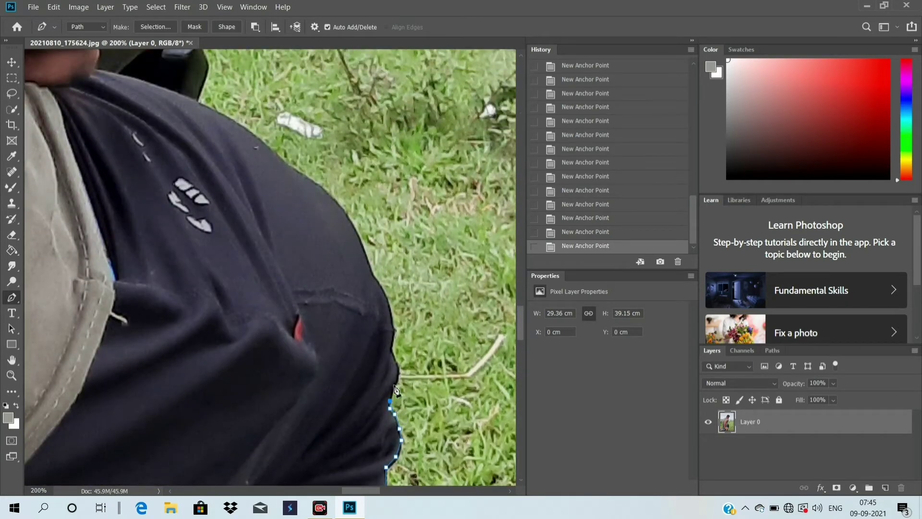
{"action": "left_click", "coordinate": [397, 366]}
{"action": "left_click", "coordinate": [393, 329]}
{"action": "left_click", "coordinate": [381, 285]}
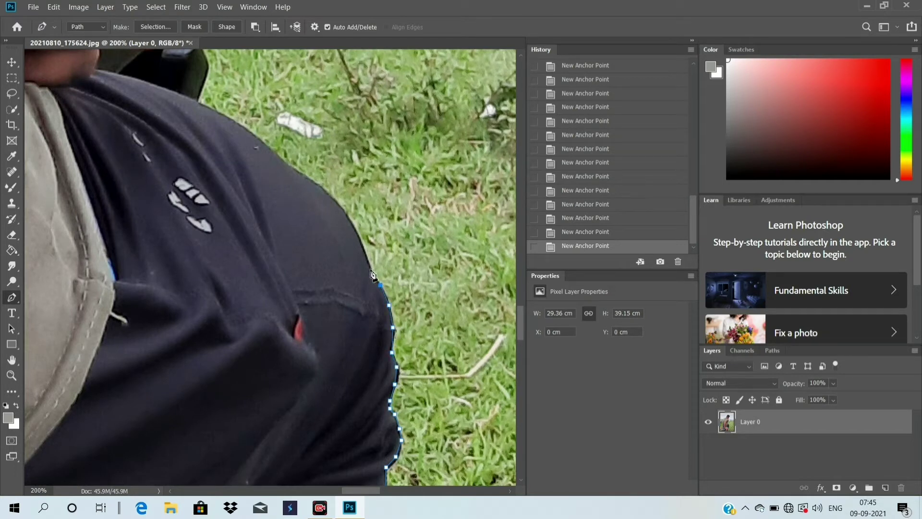
{"action": "left_click", "coordinate": [351, 224]}
{"action": "left_click", "coordinate": [319, 188]}
{"action": "scroll", "coordinate": [197, 107], "scroll_direction": "up", "scroll_amount": 3}
{"action": "scroll", "coordinate": [204, 353], "scroll_direction": "up", "scroll_amount": 2}
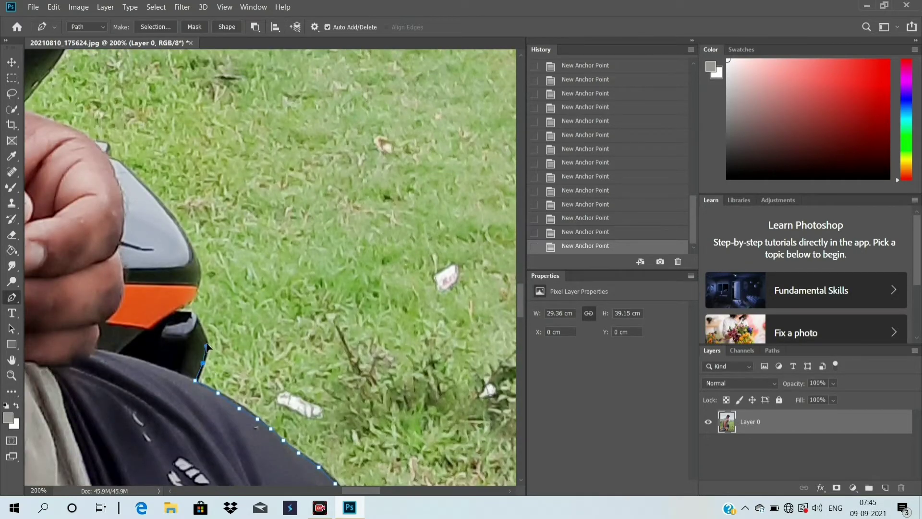
Step: Resume from the path's open end, around the scooter part and up the black helmet edge
{"action": "double_click", "coordinate": [204, 340]}
{"action": "left_click", "coordinate": [201, 330]}
{"action": "left_click", "coordinate": [192, 313]}
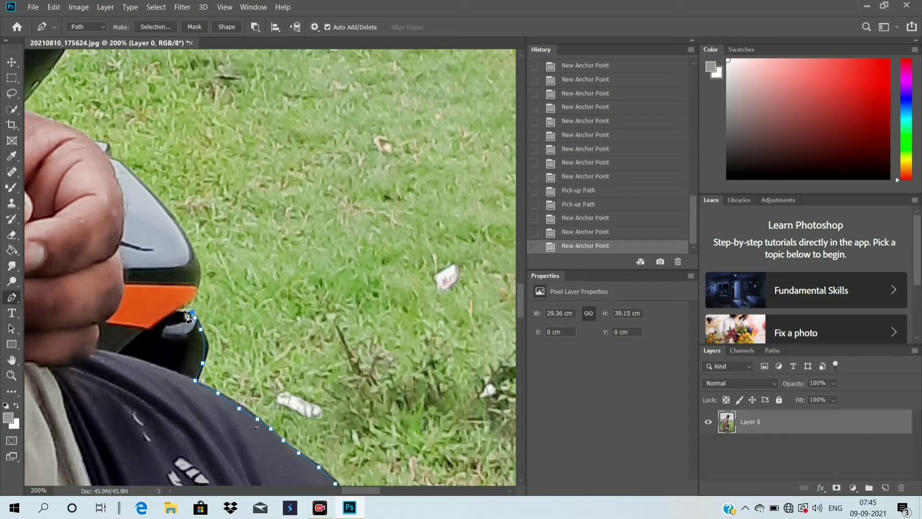
{"action": "left_click", "coordinate": [178, 306]}
{"action": "left_click", "coordinate": [196, 285]}
{"action": "left_click", "coordinate": [197, 268]}
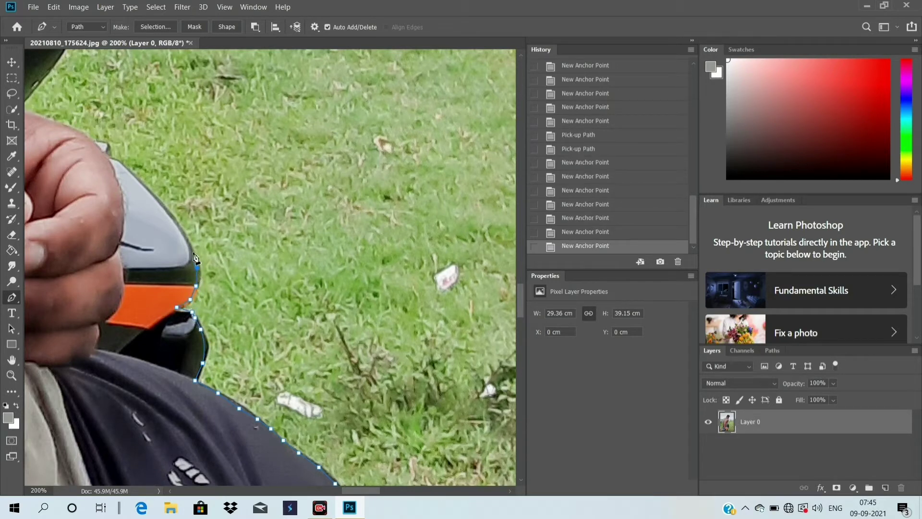
{"action": "left_click", "coordinate": [192, 249]}
{"action": "left_click", "coordinate": [179, 226]}
{"action": "left_click", "coordinate": [164, 207]}
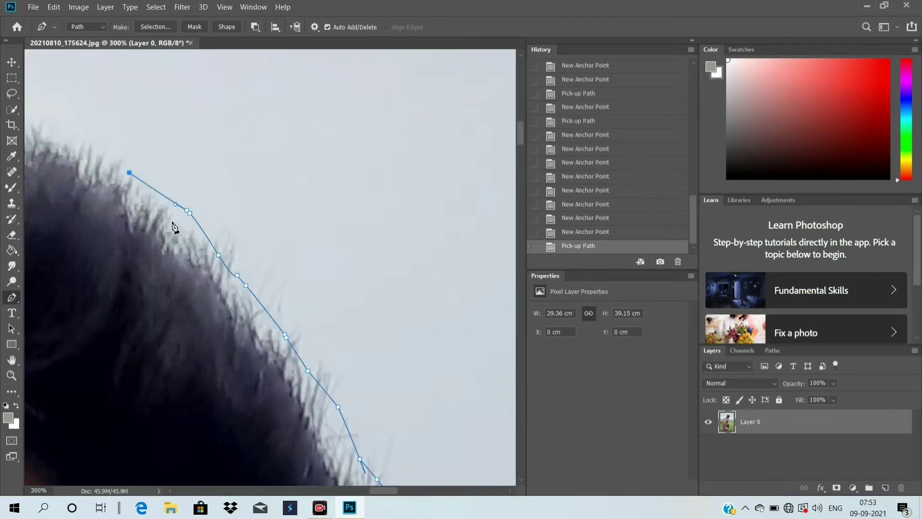
{"action": "scroll", "coordinate": [174, 228], "scroll_direction": "up", "scroll_amount": 3}
{"action": "scroll", "coordinate": [216, 230], "scroll_direction": "left", "scroll_amount": 5}
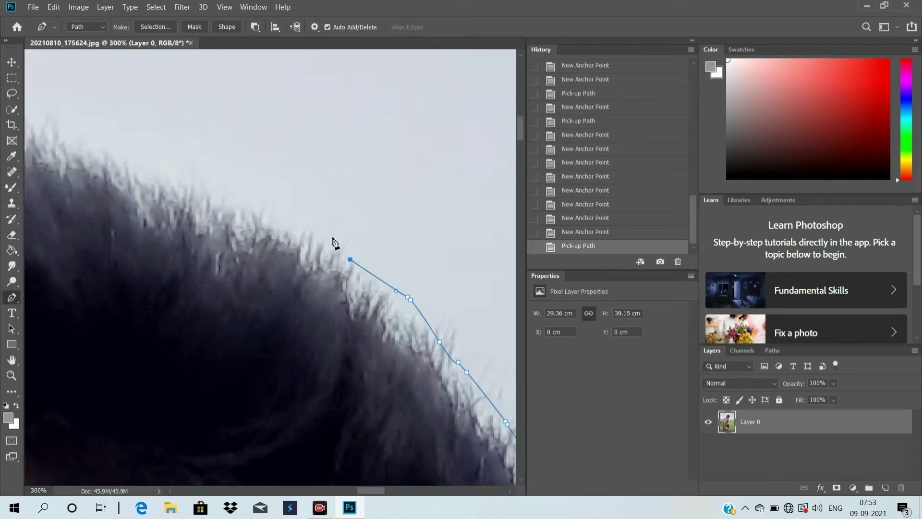
Step: Continue the path left across the top of the hair and down its far edge
{"action": "left_click", "coordinate": [309, 219]}
{"action": "left_click", "coordinate": [265, 188]}
{"action": "left_click", "coordinate": [208, 179]}
{"action": "left_click", "coordinate": [139, 149]}
{"action": "left_click", "coordinate": [25, 113]}
{"action": "scroll", "coordinate": [70, 127], "scroll_direction": "left", "scroll_amount": 5}
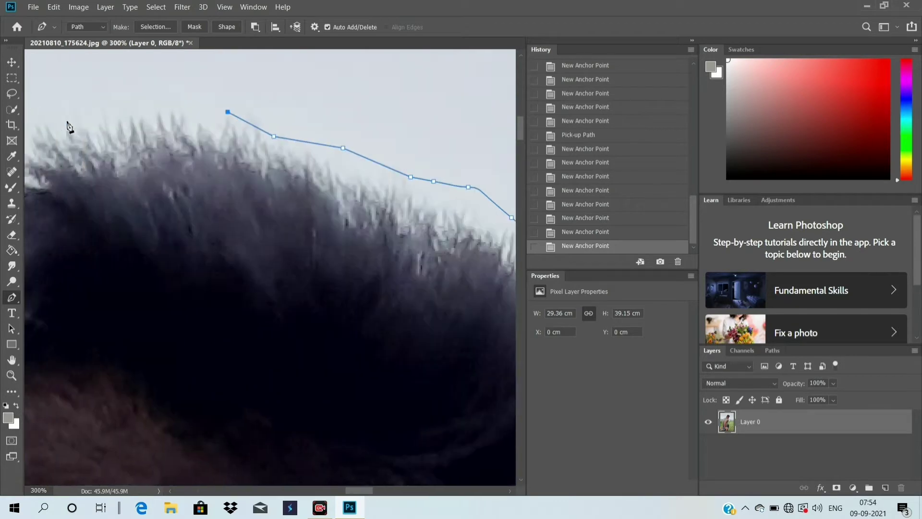
{"action": "scroll", "coordinate": [67, 126], "scroll_direction": "up", "scroll_amount": 2}
{"action": "scroll", "coordinate": [130, 137], "scroll_direction": "left", "scroll_amount": 3}
{"action": "left_click", "coordinate": [303, 174]}
{"action": "left_click", "coordinate": [226, 178]}
{"action": "left_click", "coordinate": [186, 192]}
{"action": "left_click", "coordinate": [119, 222]}
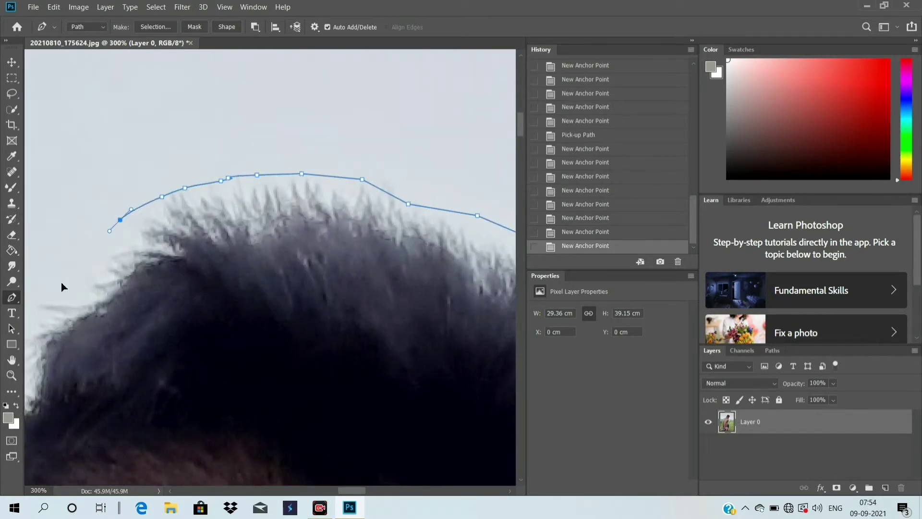
{"action": "left_click", "coordinate": [51, 298]}
{"action": "scroll", "coordinate": [50, 298], "scroll_direction": "left", "scroll_amount": 5}
{"action": "scroll", "coordinate": [51, 301], "scroll_direction": "down", "scroll_amount": 3}
Step: Close the outline at its starting point and zoom back out
{"action": "left_click", "coordinate": [253, 237]}
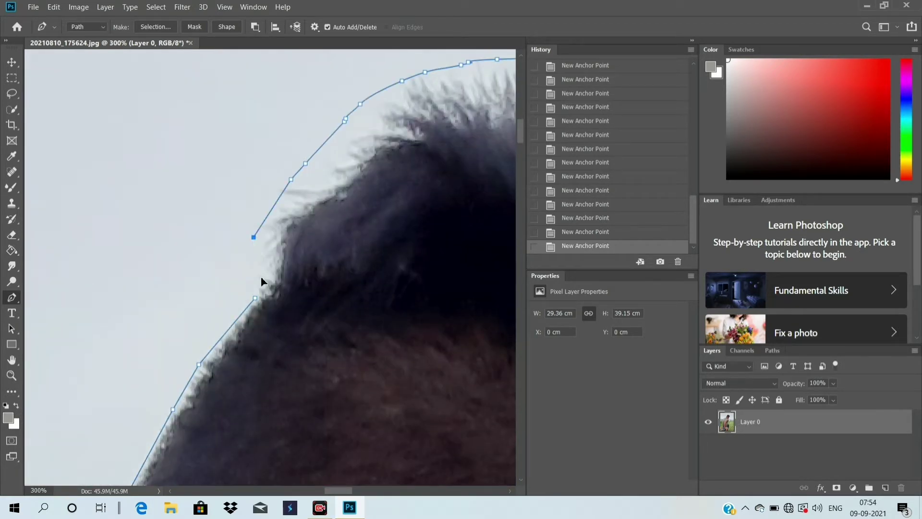
{"action": "left_click", "coordinate": [261, 277]}
{"action": "left_click", "coordinate": [255, 298]}
{"action": "scroll", "coordinate": [368, 298], "scroll_direction": "down", "scroll_amount": 2}
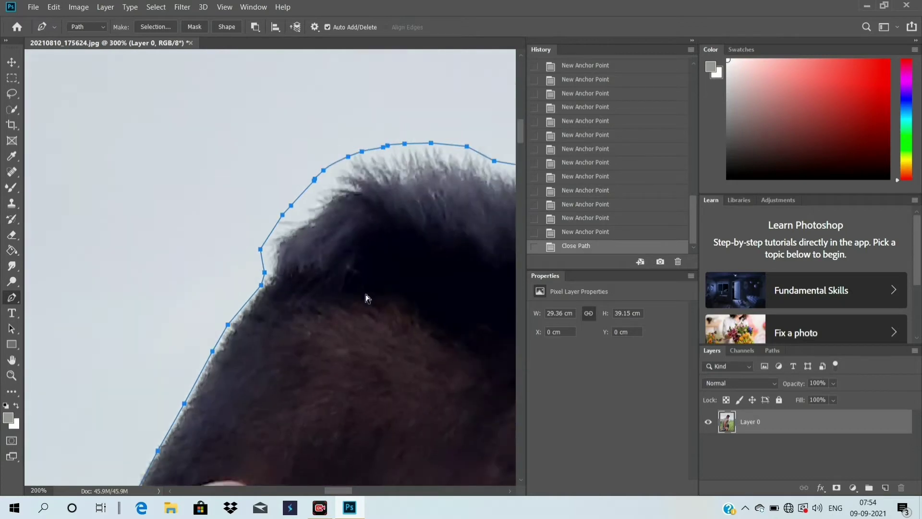
{"action": "scroll", "coordinate": [368, 298], "scroll_direction": "down", "scroll_amount": 1}
{"action": "scroll", "coordinate": [369, 298], "scroll_direction": "down", "scroll_amount": 1}
{"action": "scroll", "coordinate": [367, 298], "scroll_direction": "down", "scroll_amount": 1}
Step: Convert the closed path into a selection with 0 px feather
{"action": "scroll", "coordinate": [367, 298], "scroll_direction": "down", "scroll_amount": 3}
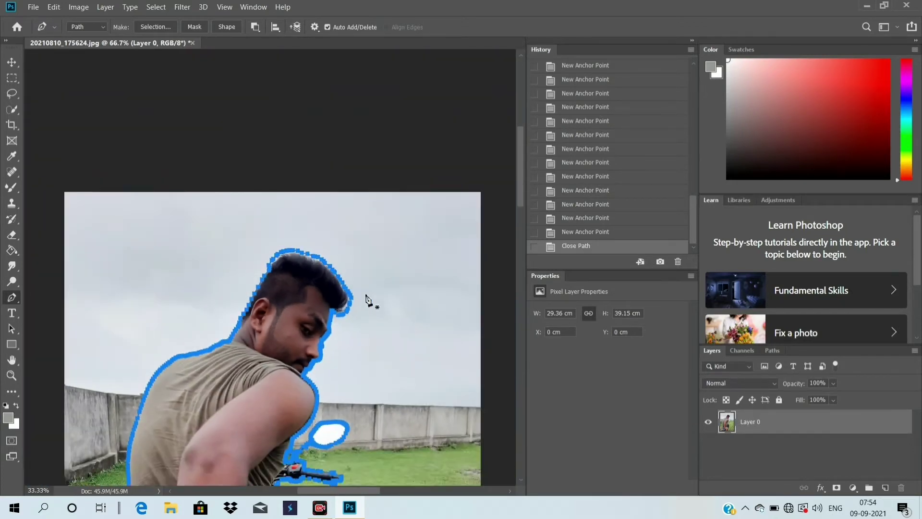
{"action": "scroll", "coordinate": [368, 303], "scroll_direction": "down", "scroll_amount": 2}
{"action": "scroll", "coordinate": [370, 304], "scroll_direction": "down", "scroll_amount": 1}
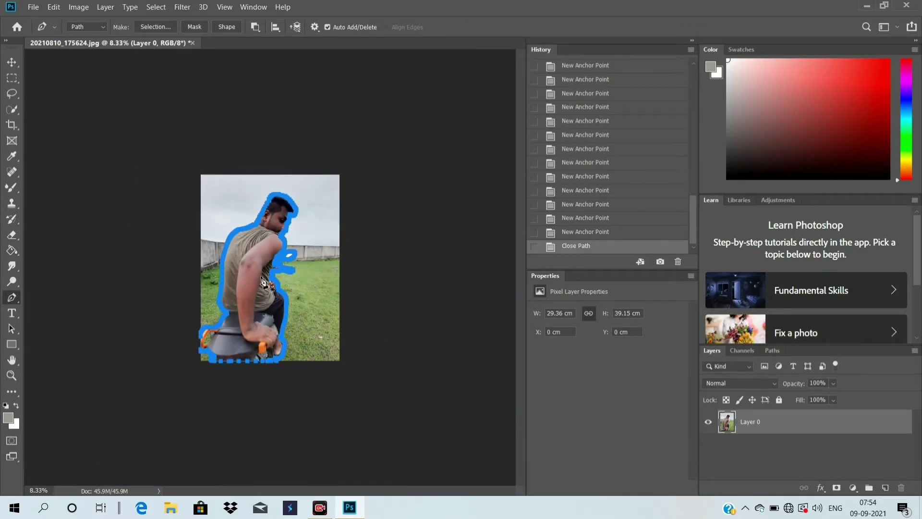
{"action": "scroll", "coordinate": [261, 277], "scroll_direction": "up", "scroll_amount": 1}
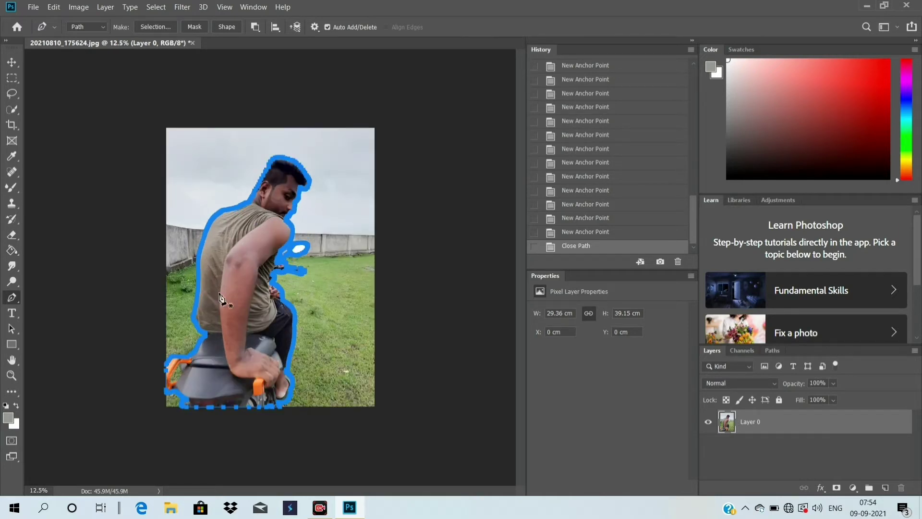
{"action": "right_click", "coordinate": [224, 260]}
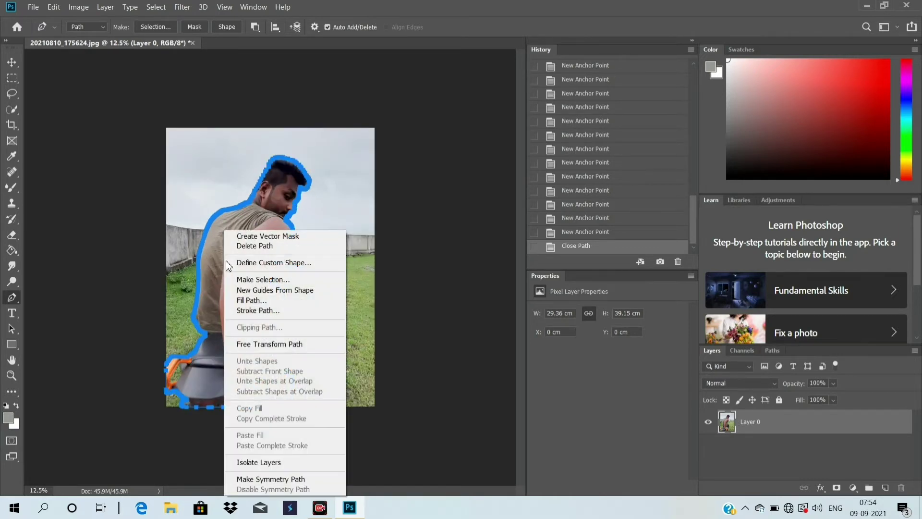
{"action": "left_click", "coordinate": [246, 281]}
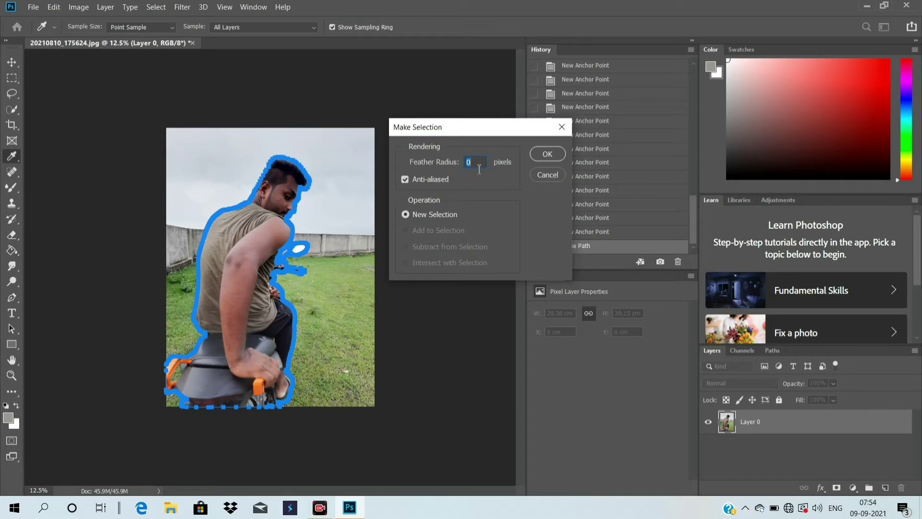
{"action": "left_click", "coordinate": [548, 155]}
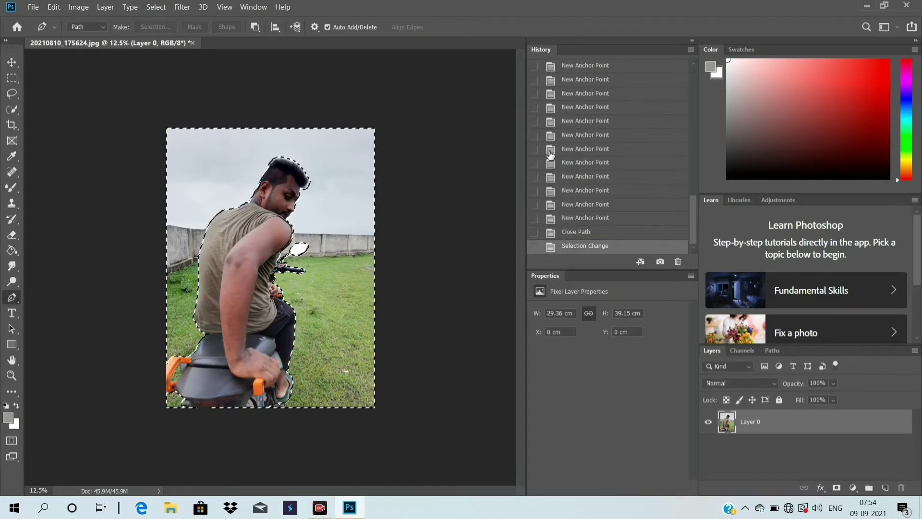
Step: Invert the selection with Ctrl+Shift+I and open Select and Mask from the Marquee tool
{"action": "key", "text": "ctrl+shift+i"}
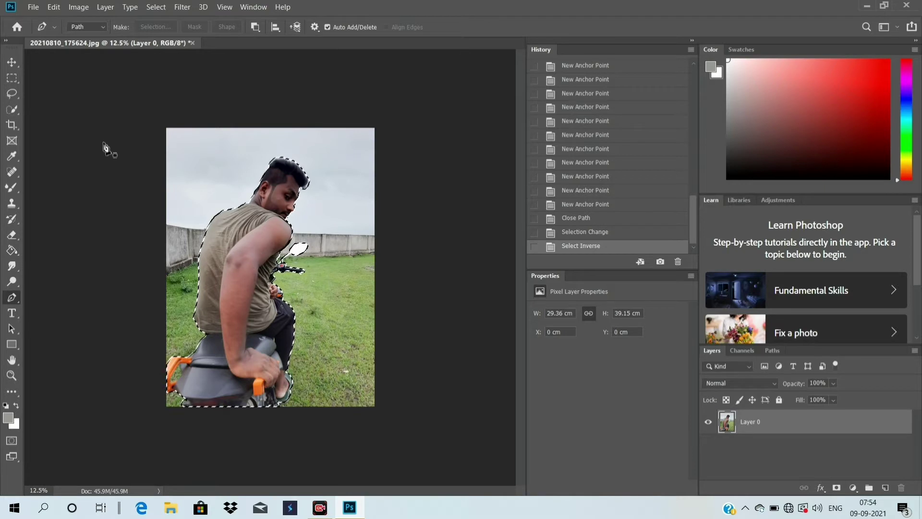
{"action": "left_click", "coordinate": [10, 78]}
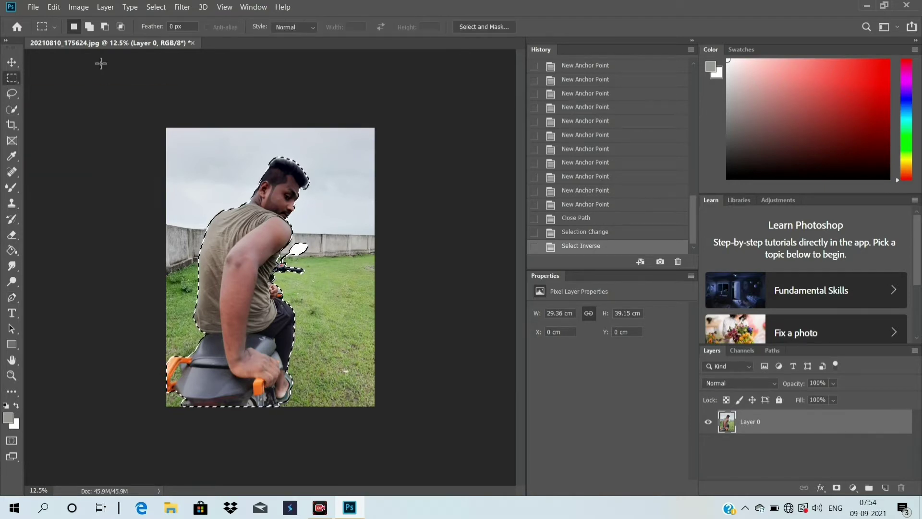
{"action": "left_click", "coordinate": [482, 25]}
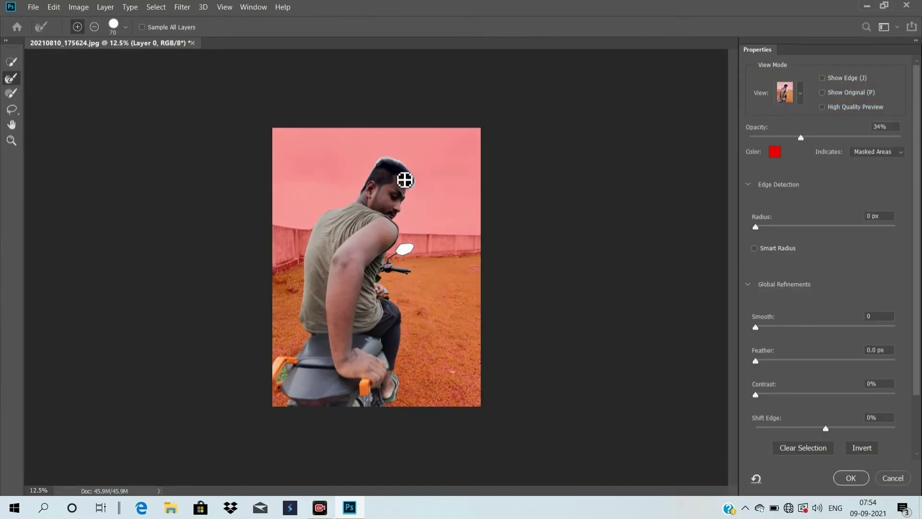
Step: Zoom in on the hair and brush away the white sky fringe along its edges
{"action": "key", "text": "z"}
{"action": "left_click", "coordinate": [398, 178]}
{"action": "left_click", "coordinate": [398, 174]}
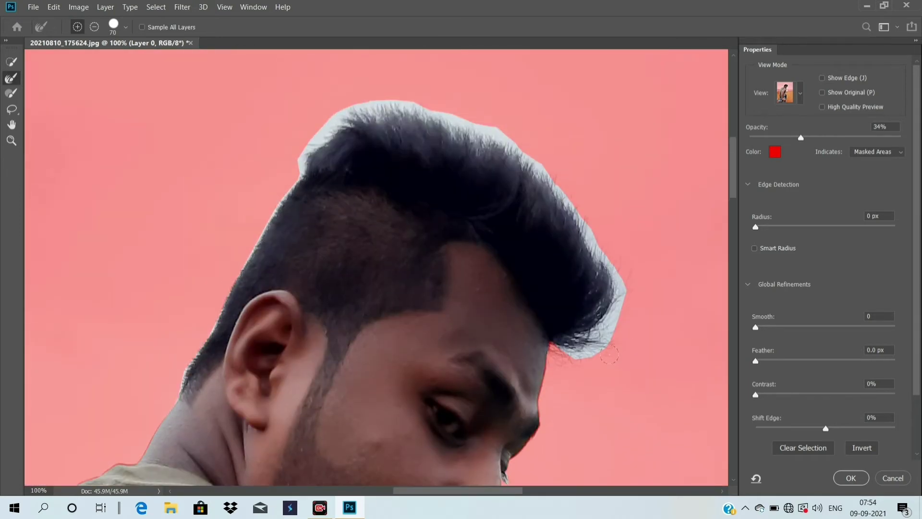
{"action": "left_click", "coordinate": [587, 356]}
{"action": "mouse_move", "coordinate": [579, 331]}
{"action": "left_mouse_down"}
{"action": "mouse_move", "coordinate": [603, 324]}
{"action": "mouse_move", "coordinate": [617, 289]}
{"action": "mouse_move", "coordinate": [591, 238]}
{"action": "left_mouse_up"}
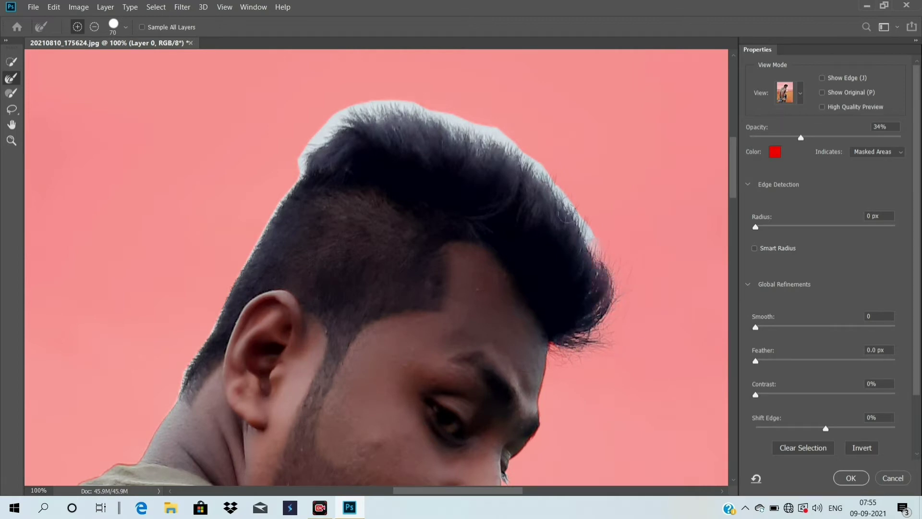
{"action": "mouse_move", "coordinate": [567, 214]}
{"action": "left_mouse_down"}
{"action": "mouse_move", "coordinate": [513, 143]}
{"action": "mouse_move", "coordinate": [469, 120]}
{"action": "mouse_move", "coordinate": [408, 108]}
{"action": "mouse_move", "coordinate": [353, 108]}
{"action": "mouse_move", "coordinate": [286, 167]}
{"action": "mouse_move", "coordinate": [264, 202]}
{"action": "left_mouse_up"}
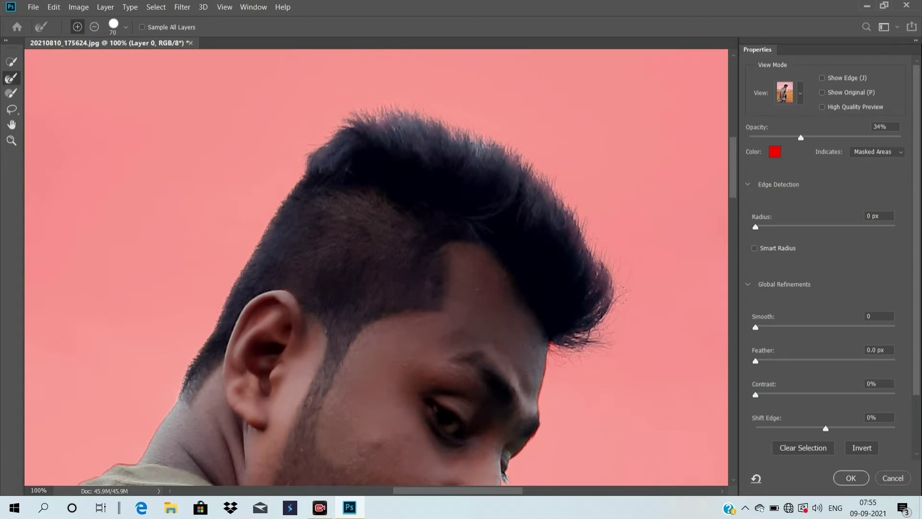
Step: Check the jaw and beard edge, zoom out, and apply the refined selection
{"action": "key", "text": "ctrl+minus"}
{"action": "key", "text": "ctrl+minus"}
{"action": "scroll", "coordinate": [586, 348], "scroll_direction": "up", "scroll_amount": 2}
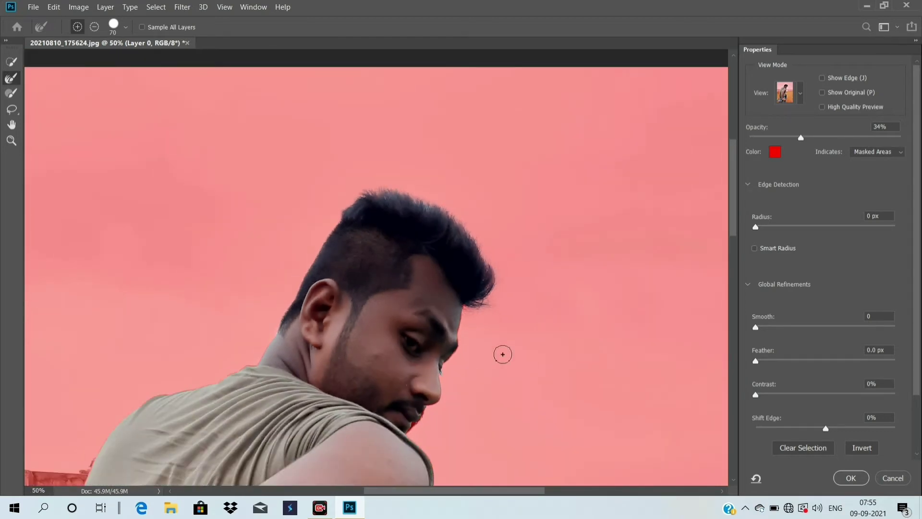
{"action": "left_click_drag", "start_coordinate": [446, 374], "coordinate": [422, 377]}
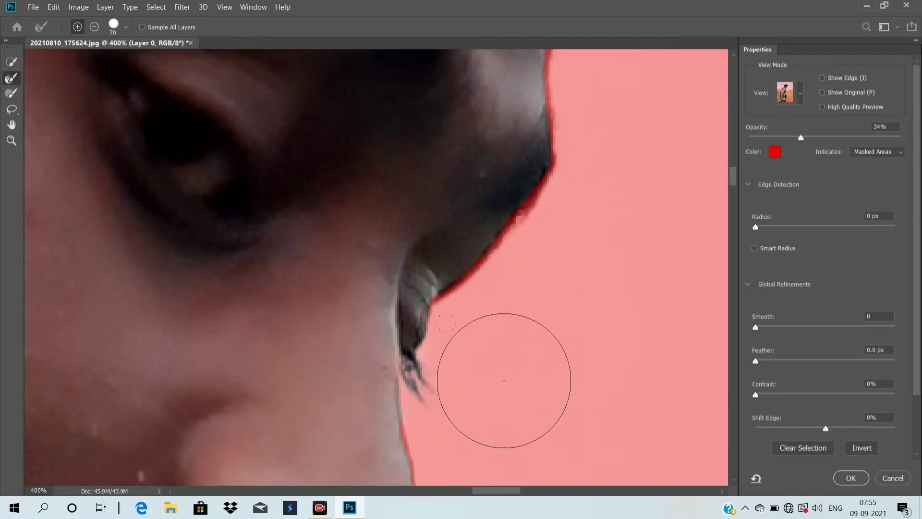
{"action": "key", "text": "ctrl+minus"}
{"action": "key", "text": "ctrl+minus"}
{"action": "key", "text": "ctrl+minus"}
{"action": "key", "text": "ctrl+minus"}
{"action": "key", "text": "ctrl+minus"}
{"action": "key", "text": "ctrl+minus"}
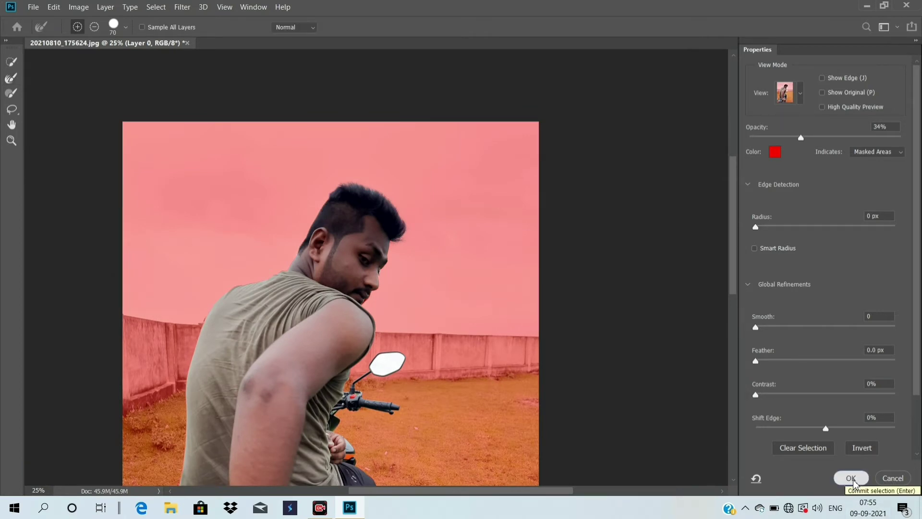
{"action": "left_click", "coordinate": [851, 478]}
Step: Add a layer mask hiding the background, then Pen-zoom onto the scooter's orange handle
{"action": "key", "text": "ctrl+minus"}
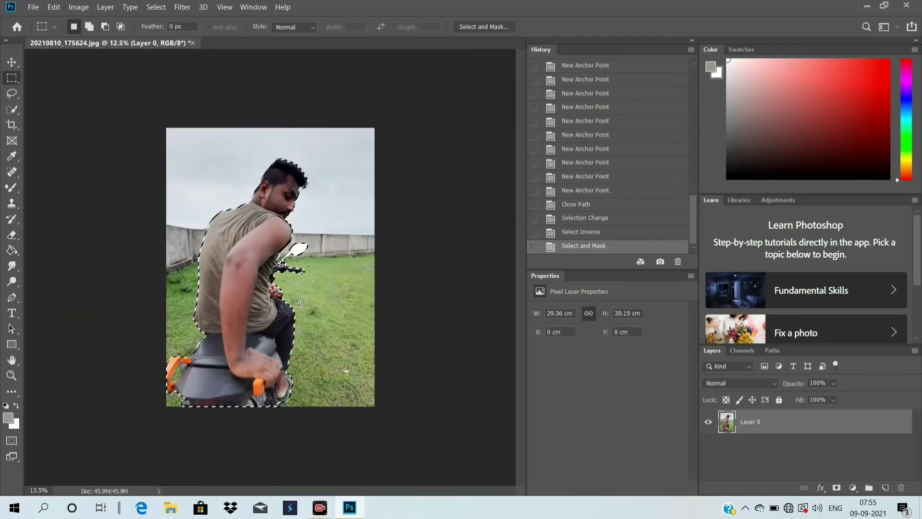
{"action": "left_click", "coordinate": [836, 488]}
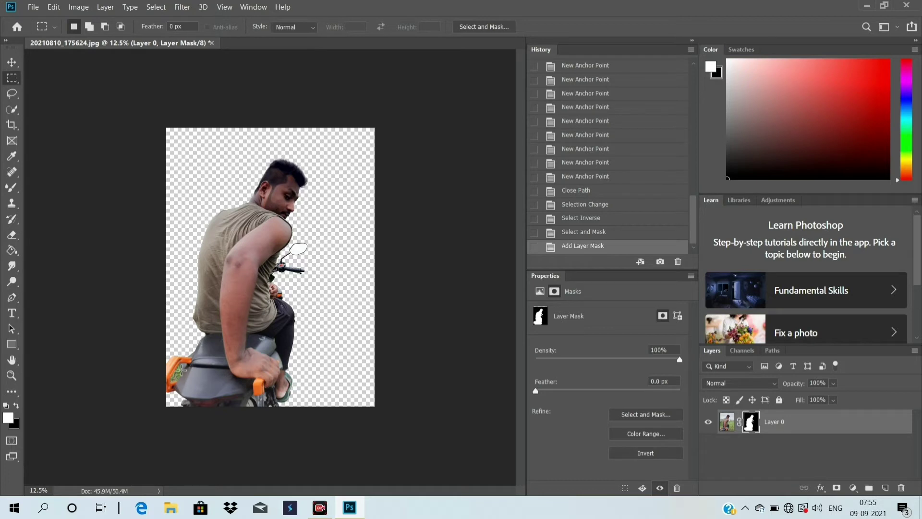
{"action": "left_click", "coordinate": [12, 298]}
{"action": "left_click_drag", "start_coordinate": [173, 376], "coordinate": [171, 384]}
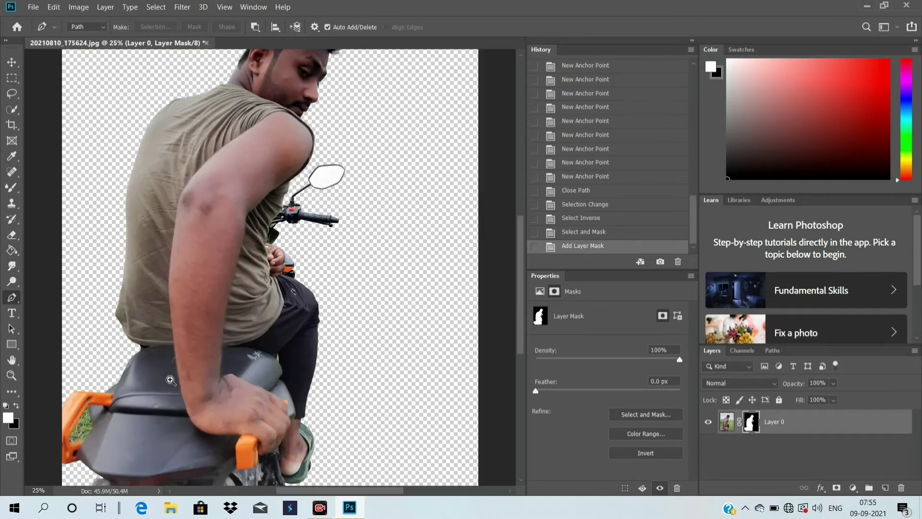
Step: Trace a closed path around the grass patch inside the orange handle and make it a selection
{"action": "scroll", "coordinate": [170, 384], "scroll_direction": "down", "scroll_amount": 3}
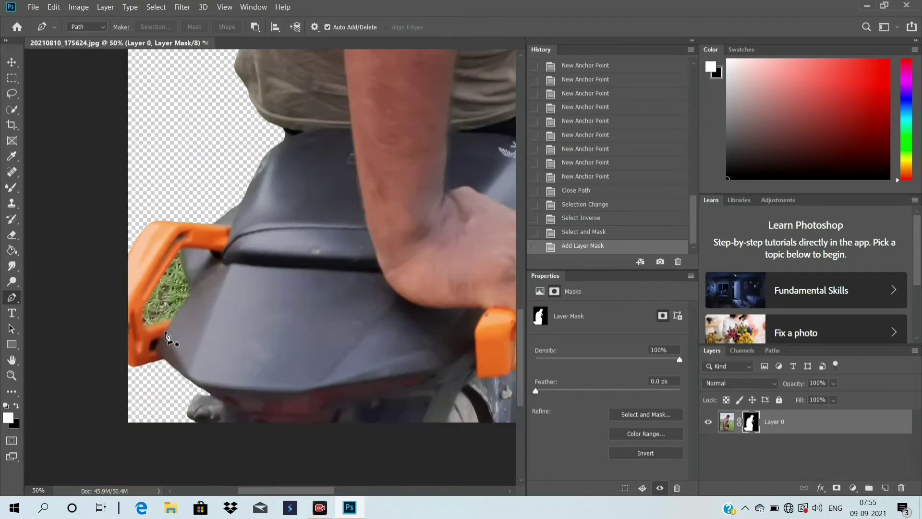
{"action": "left_click", "coordinate": [144, 323]}
{"action": "left_click", "coordinate": [148, 297]}
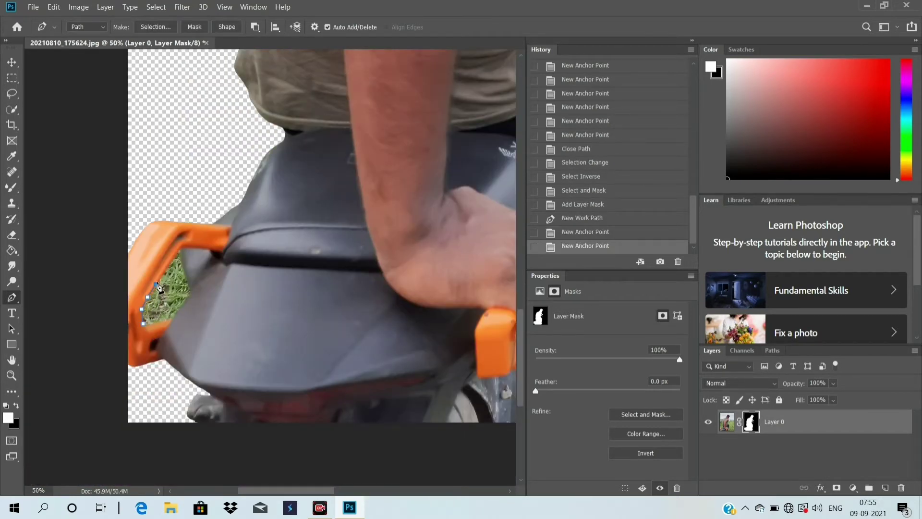
{"action": "left_click", "coordinate": [162, 272]}
{"action": "left_click", "coordinate": [180, 250]}
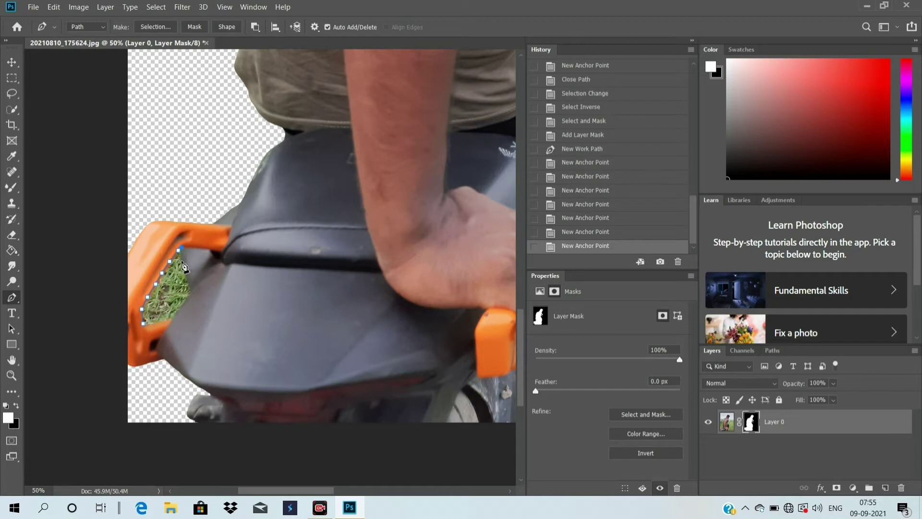
{"action": "left_click", "coordinate": [186, 273]}
{"action": "left_click", "coordinate": [191, 293]}
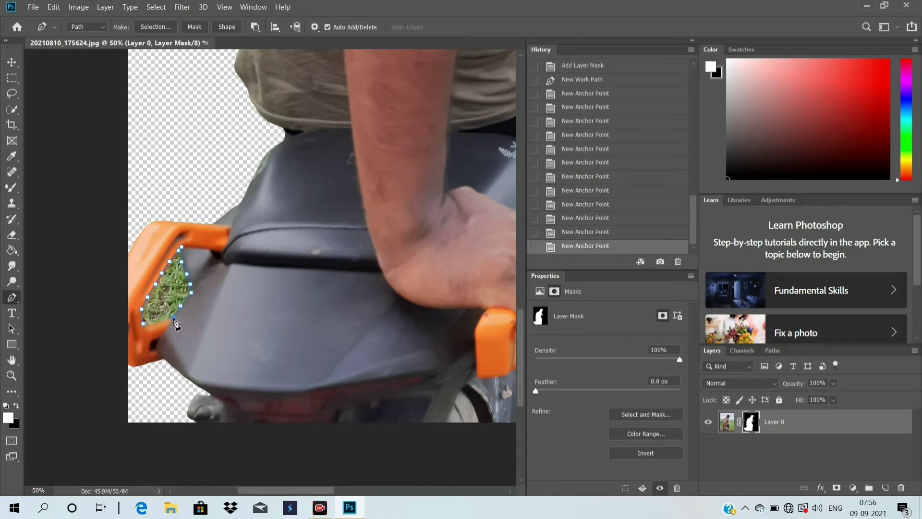
{"action": "left_click", "coordinate": [172, 315]}
{"action": "left_click", "coordinate": [143, 324]}
{"action": "right_click", "coordinate": [171, 306]}
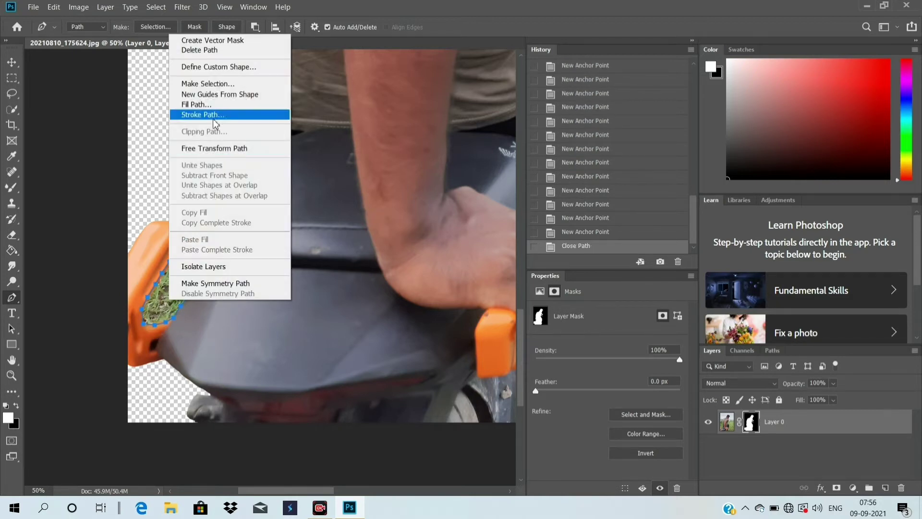
{"action": "left_click", "coordinate": [217, 85]}
{"action": "left_click", "coordinate": [548, 155]}
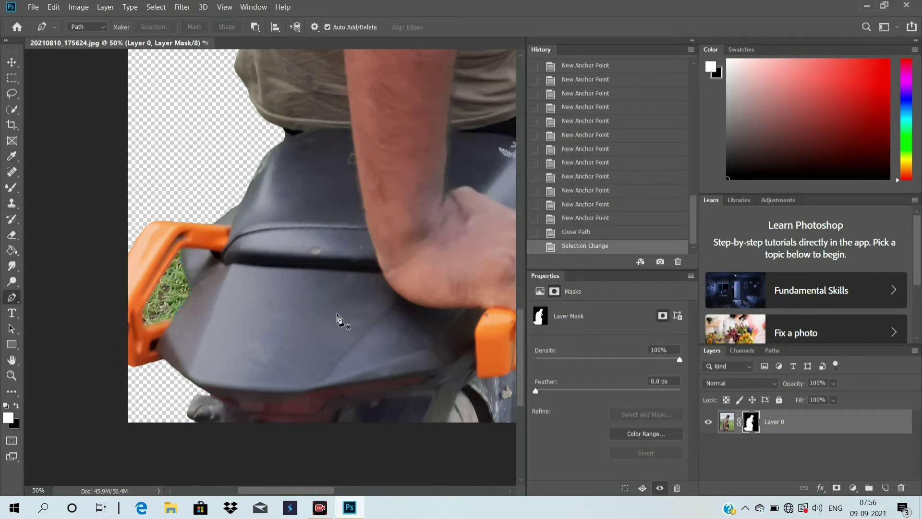
Step: Invert the selection, delete the grass inside the handle, and deselect
{"action": "key", "text": "ctrl+minus"}
{"action": "key", "text": "ctrl+minus"}
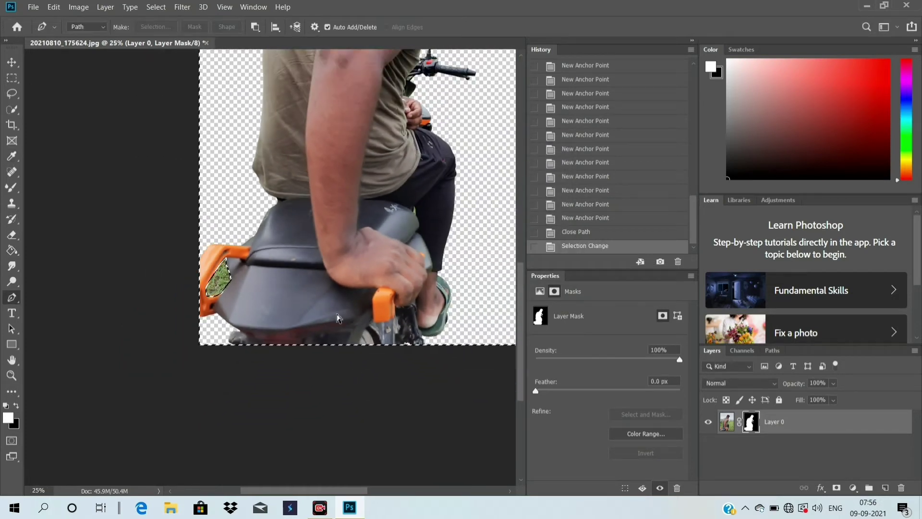
{"action": "key", "text": "ctrl+shift+i"}
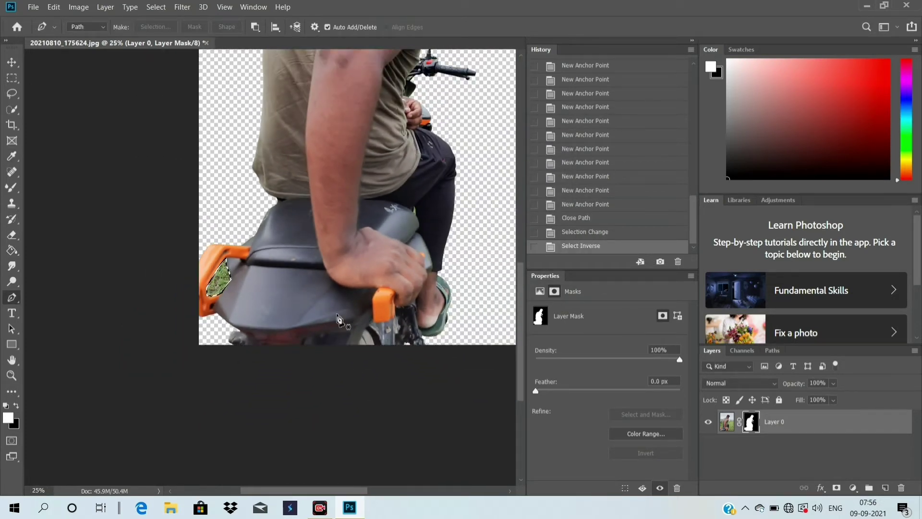
{"action": "key", "text": "Delete"}
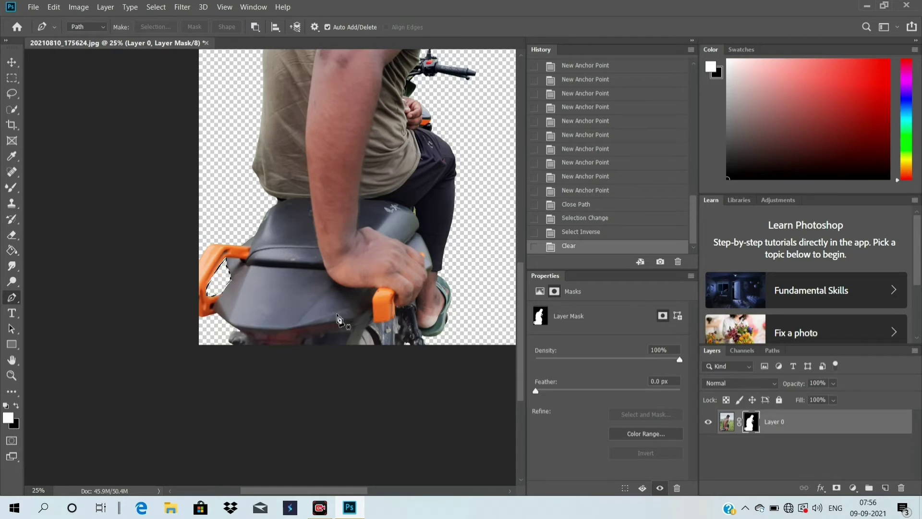
{"action": "key", "text": "ctrl+d"}
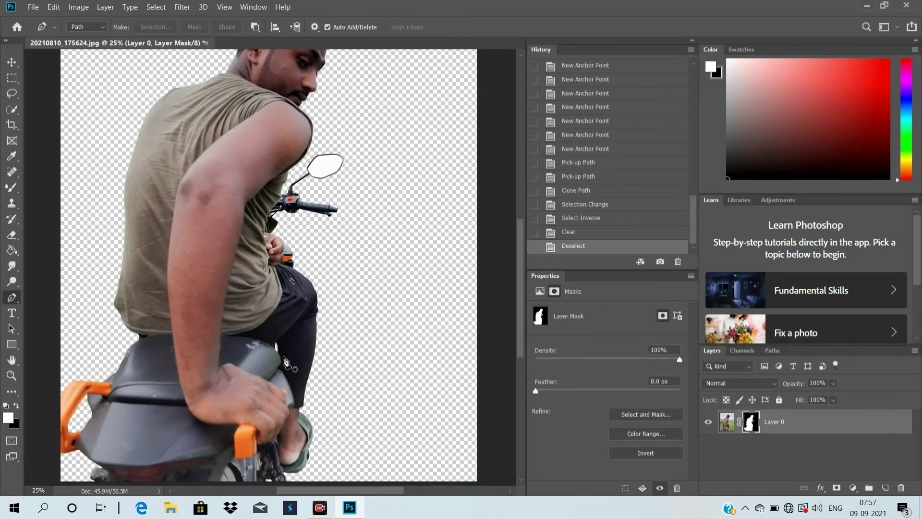
{"action": "scroll", "coordinate": [287, 361], "scroll_direction": "down", "scroll_amount": 1}
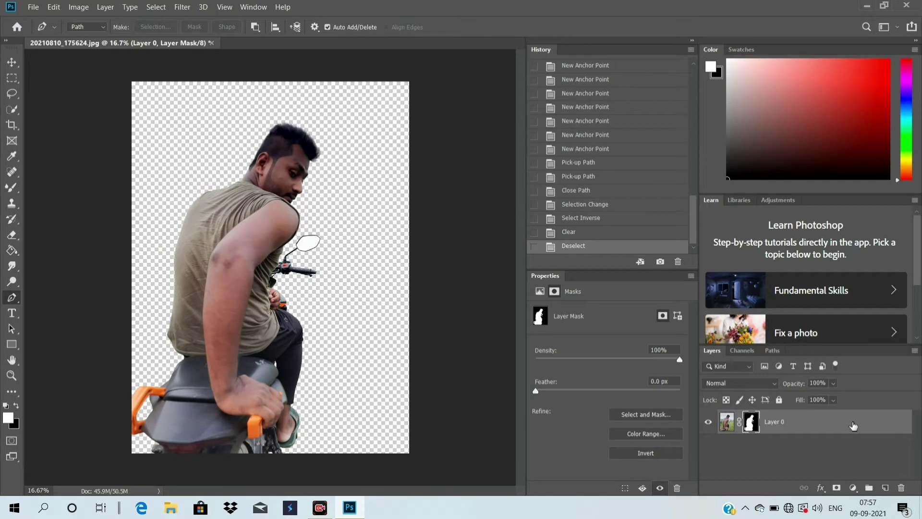
Step: Apply the rider's layer mask, then open pexels-sebastian-palomino-1955134 - Copy.jpg with its background unlocked
{"action": "right_click", "coordinate": [755, 426]}
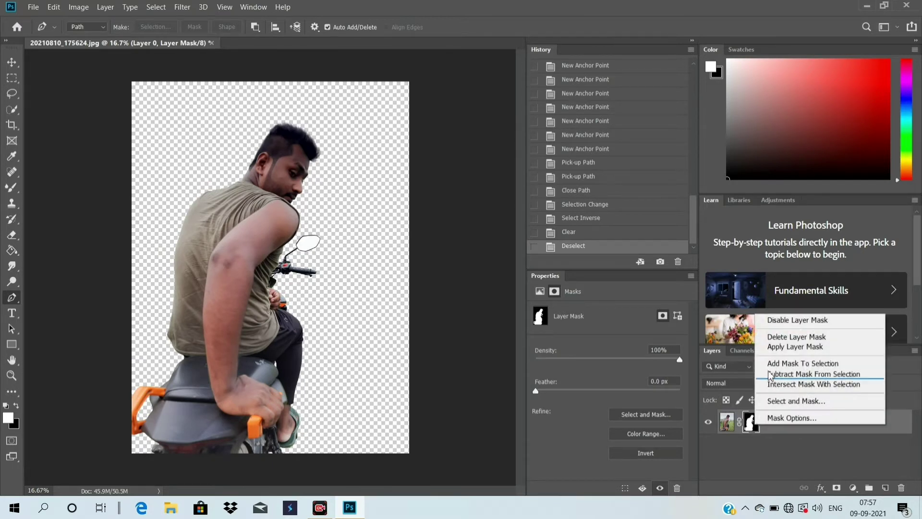
{"action": "left_click", "coordinate": [779, 347]}
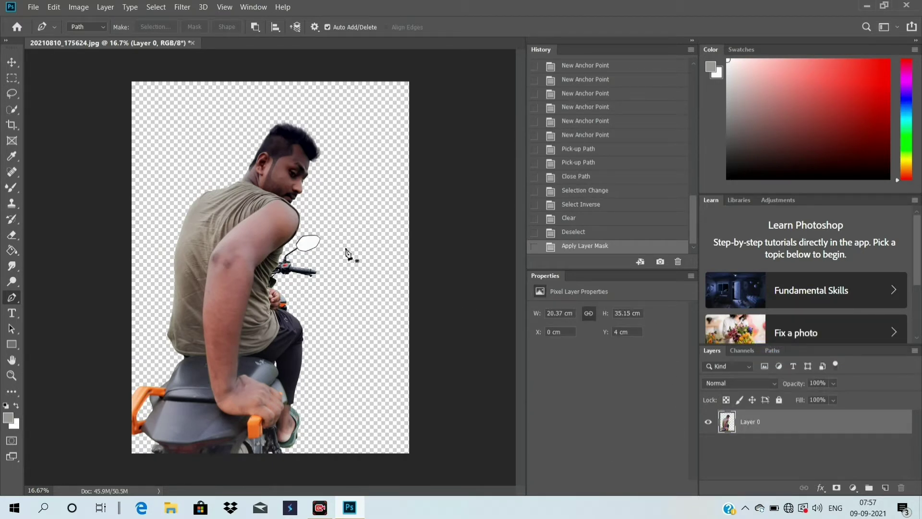
{"action": "left_click", "coordinate": [33, 7]}
{"action": "left_click", "coordinate": [43, 32]}
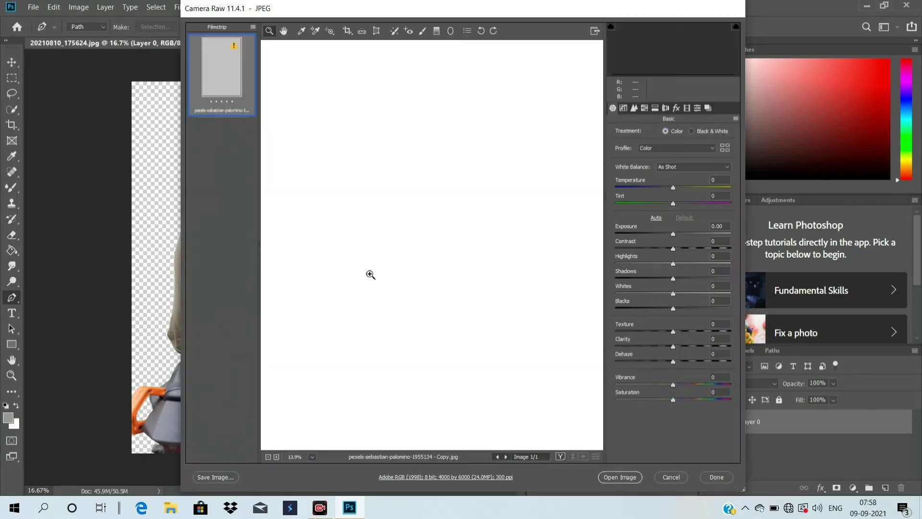
{"action": "left_click", "coordinate": [616, 478]}
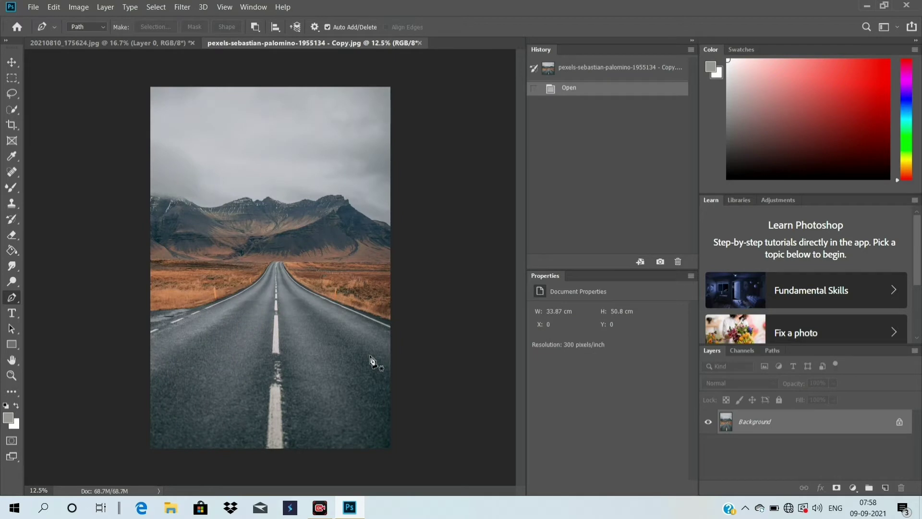
{"action": "left_click", "coordinate": [897, 423]}
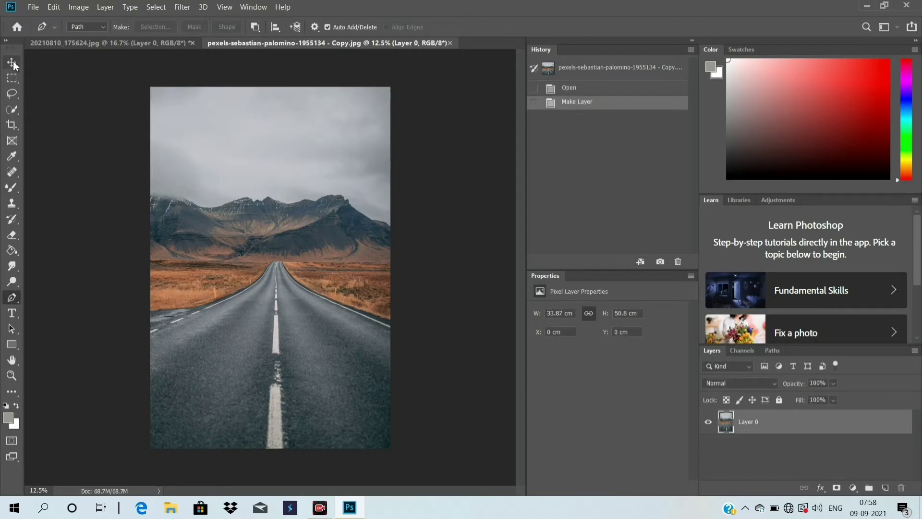
Step: Drag the rider into the road photo, scale it to about 120%, and nudge it left
{"action": "left_click", "coordinate": [135, 42]}
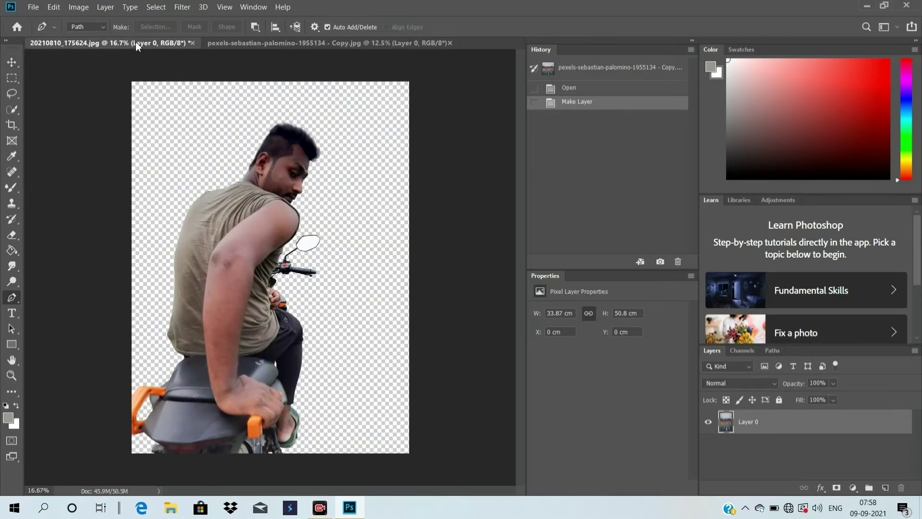
{"action": "left_click", "coordinate": [11, 62]}
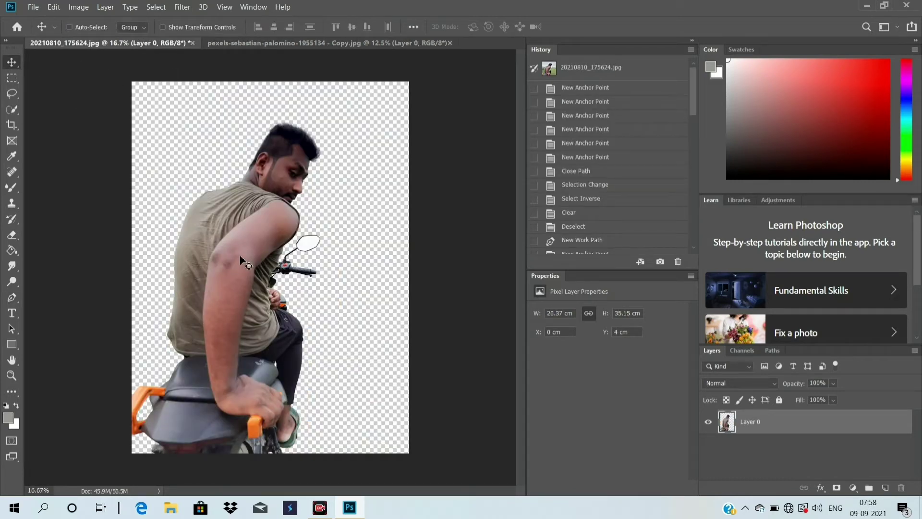
{"action": "mouse_move", "coordinate": [250, 263]}
{"action": "left_mouse_down"}
{"action": "mouse_move", "coordinate": [328, 46]}
{"action": "mouse_move", "coordinate": [269, 329]}
{"action": "mouse_move", "coordinate": [253, 327]}
{"action": "left_mouse_up"}
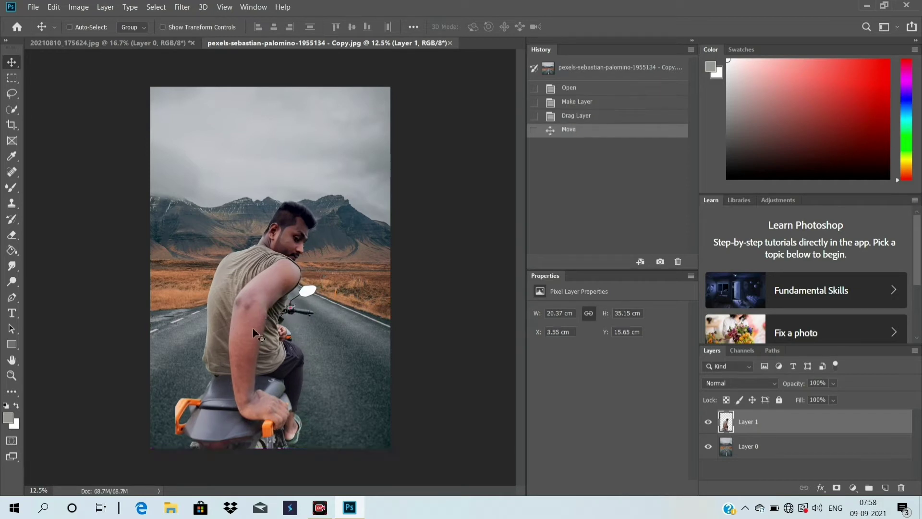
{"action": "key", "text": "ctrl+t"}
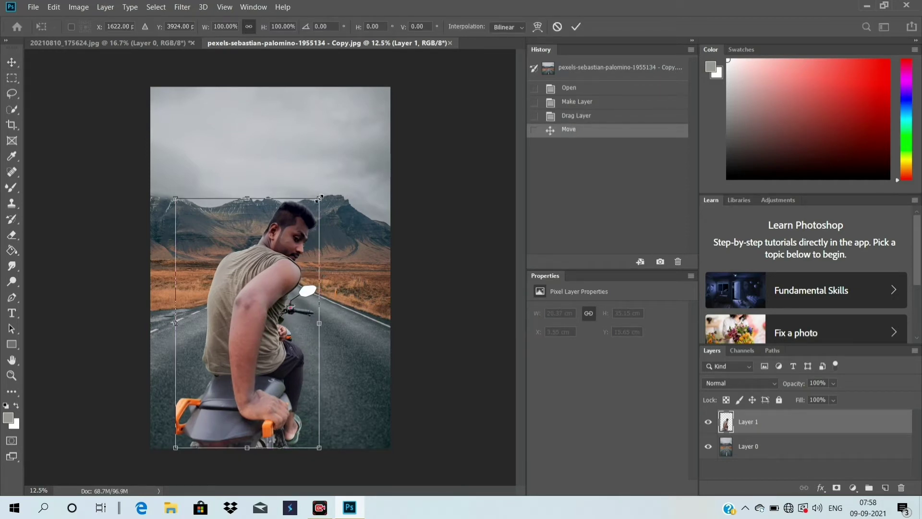
{"action": "left_click_drag", "start_coordinate": [320, 197], "coordinate": [349, 146]}
{"action": "left_click_drag", "start_coordinate": [289, 306], "coordinate": [285, 308]}
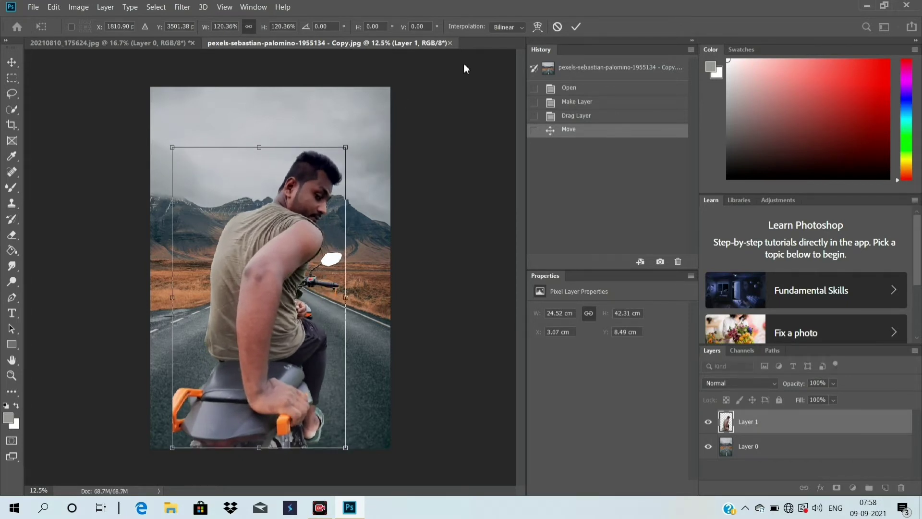
{"action": "left_click", "coordinate": [577, 26]}
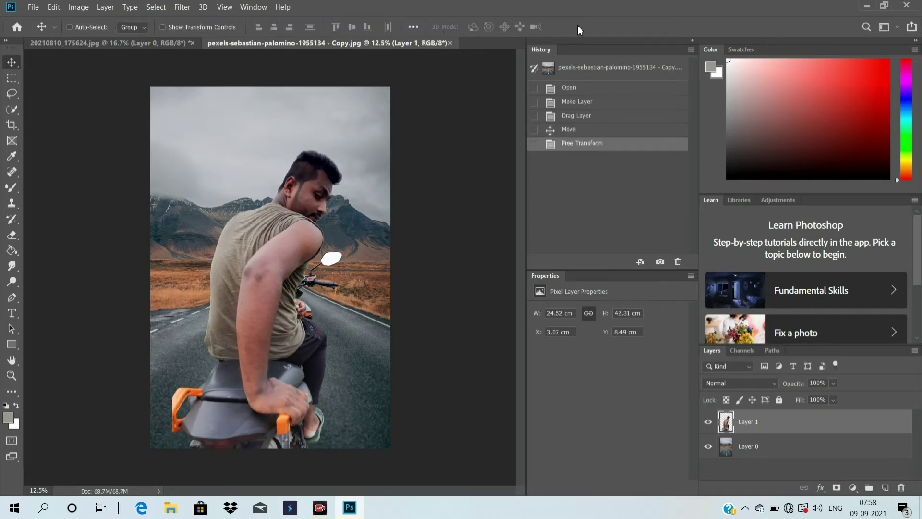
{"action": "left_click", "coordinate": [792, 447]}
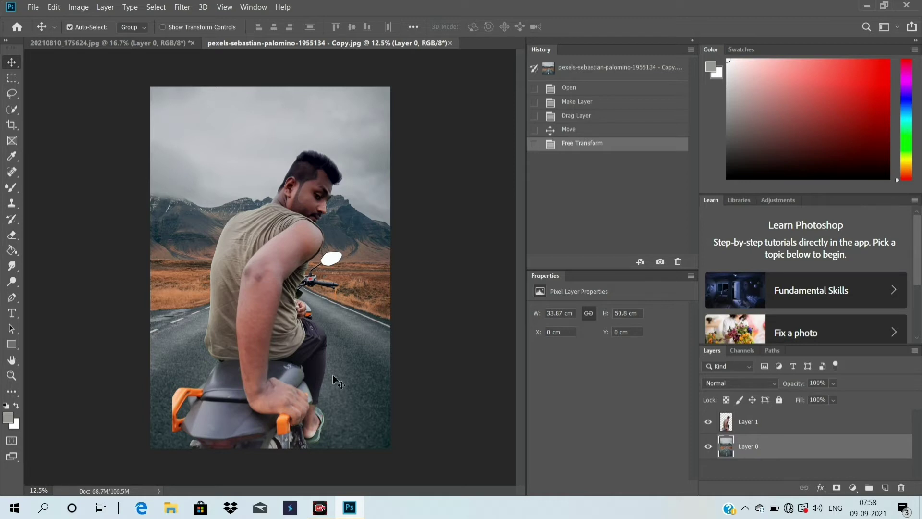
Step: Duplicate the road layer and give the copy a 58.2-pixel Gaussian blur
{"action": "key", "text": "ctrl+j"}
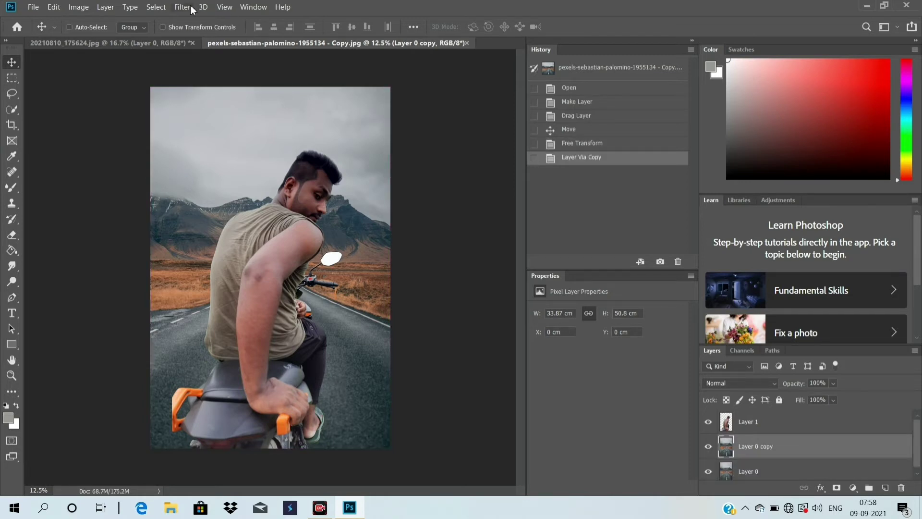
{"action": "left_click", "coordinate": [182, 7]}
{"action": "mouse_move", "coordinate": [216, 135]}
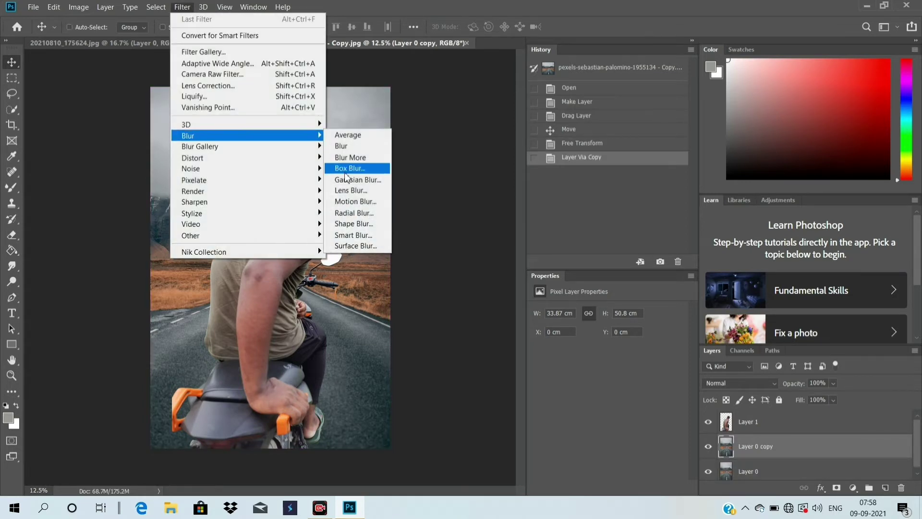
{"action": "left_click", "coordinate": [354, 182]}
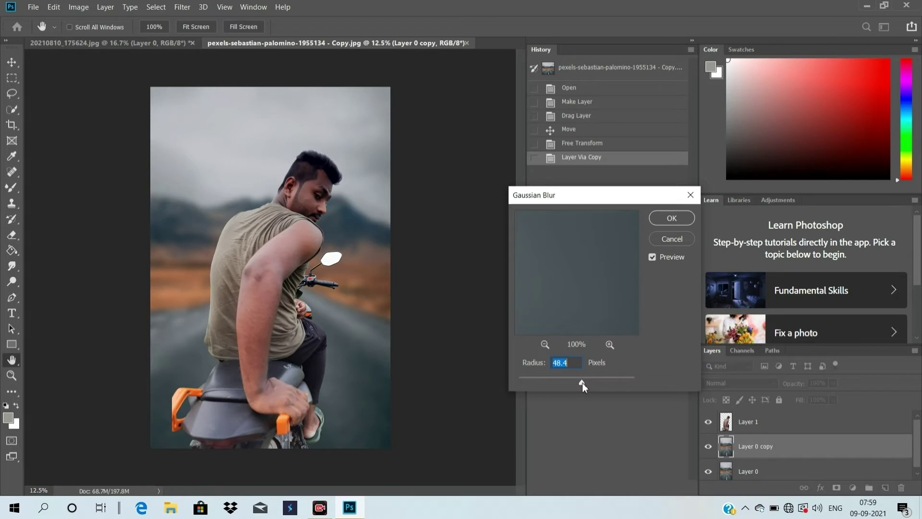
{"action": "left_click_drag", "start_coordinate": [581, 383], "coordinate": [589, 382]}
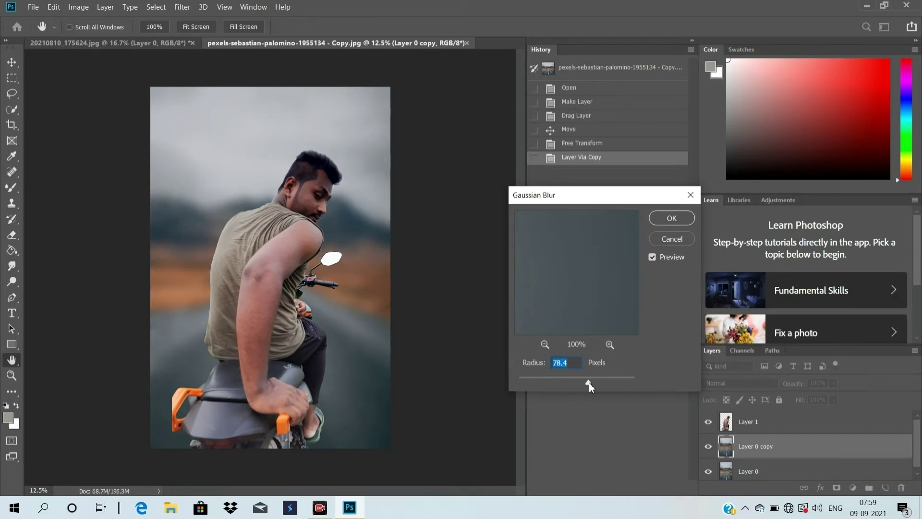
{"action": "left_click_drag", "start_coordinate": [589, 382], "coordinate": [584, 382]}
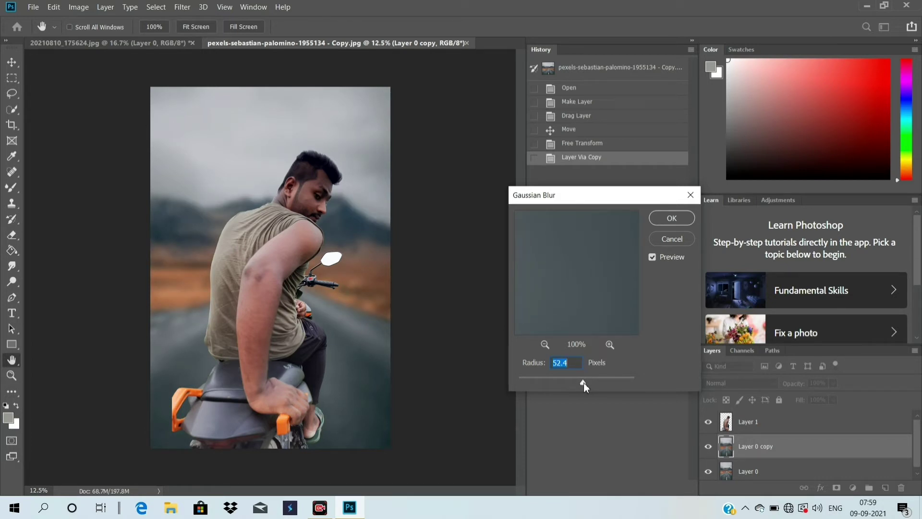
{"action": "left_click_drag", "start_coordinate": [583, 382], "coordinate": [584, 382]}
{"action": "left_click", "coordinate": [671, 219]}
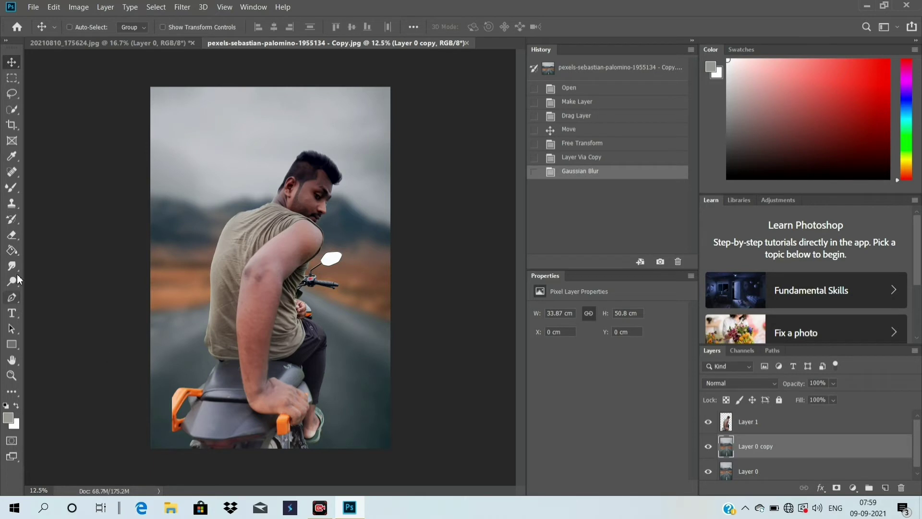
Step: Softly erase the lower blurred road with a large eraser at 14% opacity and 22% flow
{"action": "left_click", "coordinate": [14, 242]}
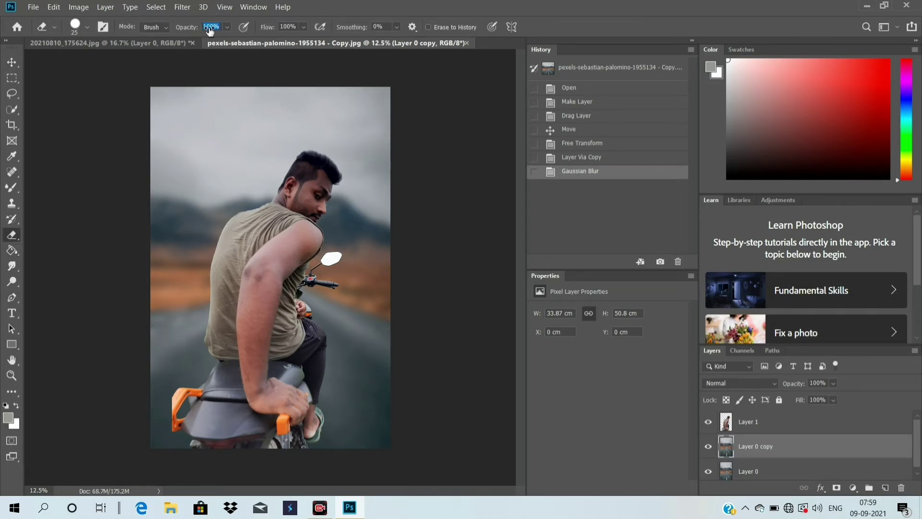
{"action": "left_click_drag", "start_coordinate": [193, 31], "coordinate": [178, 30]}
{"action": "left_click_drag", "start_coordinate": [261, 28], "coordinate": [246, 28]}
{"action": "key", "text": "bracketright"}
{"action": "key", "text": "bracketright"}
{"action": "key", "text": "bracketright"}
{"action": "left_click_drag", "start_coordinate": [340, 443], "coordinate": [240, 205]}
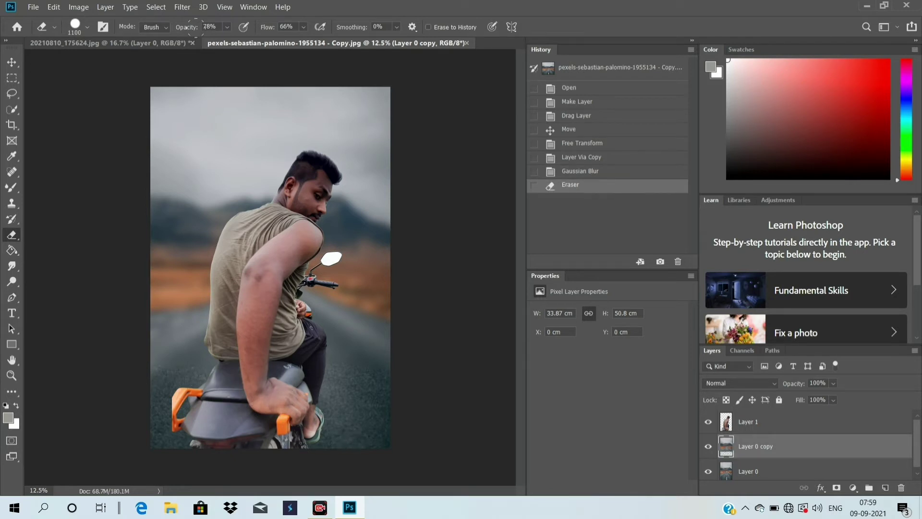
{"action": "left_click_drag", "start_coordinate": [189, 29], "coordinate": [166, 30]}
{"action": "left_click_drag", "start_coordinate": [268, 31], "coordinate": [171, 30]}
{"action": "left_click_drag", "start_coordinate": [153, 338], "coordinate": [283, 345]}
{"action": "mouse_move", "coordinate": [288, 346]}
{"action": "left_mouse_down"}
{"action": "mouse_move", "coordinate": [344, 349]}
{"action": "mouse_move", "coordinate": [139, 343]}
{"action": "mouse_move", "coordinate": [384, 418]}
{"action": "left_mouse_up"}
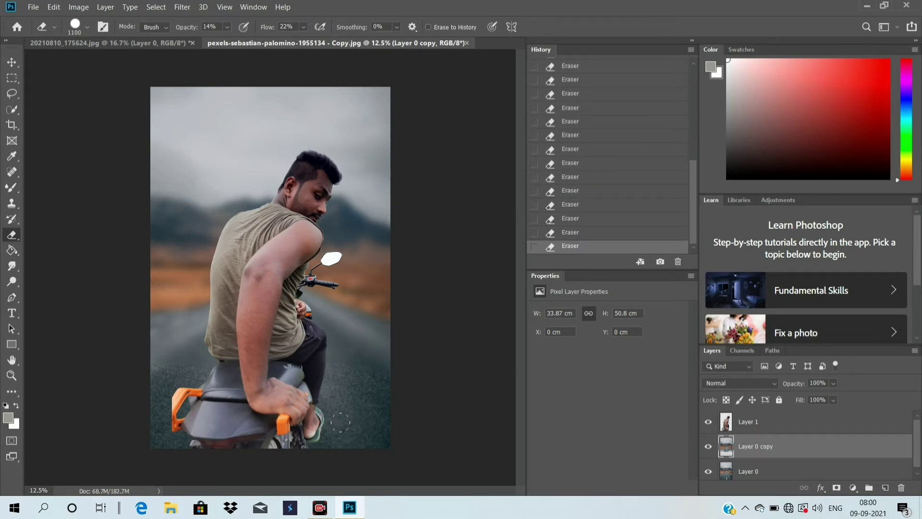
Step: Merge the blurred road copy into Layer 0, then raise the rider's Camera Raw exposure to +0.75
{"action": "right_click", "coordinate": [750, 447]}
{"action": "left_click", "coordinate": [773, 345]}
{"action": "left_click", "coordinate": [760, 423]}
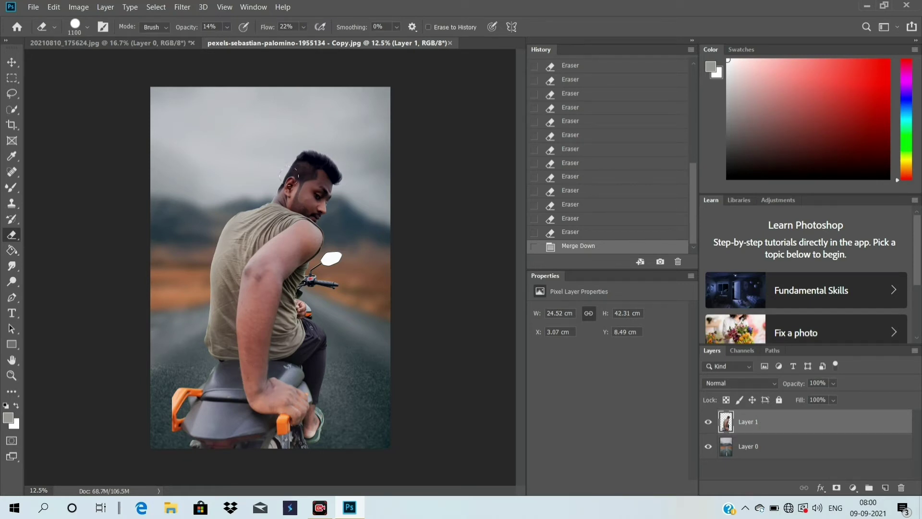
{"action": "left_click", "coordinate": [182, 6]}
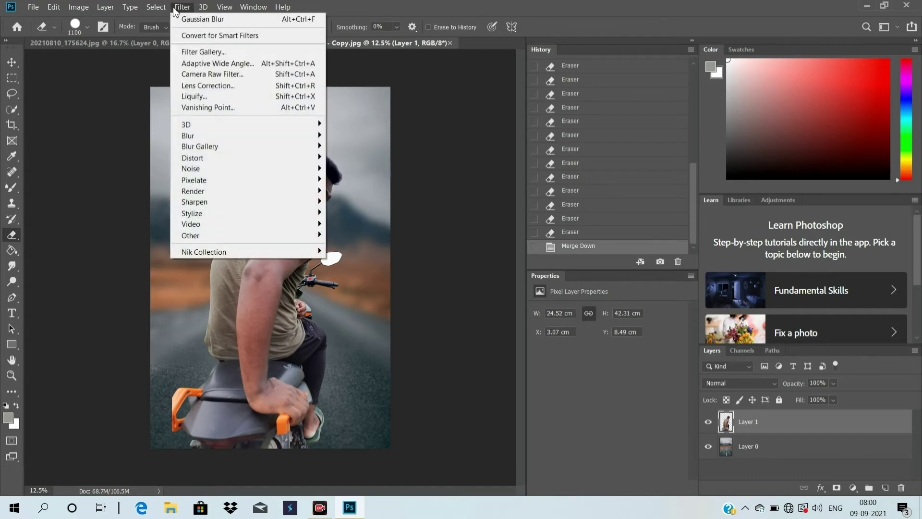
{"action": "left_click", "coordinate": [209, 75]}
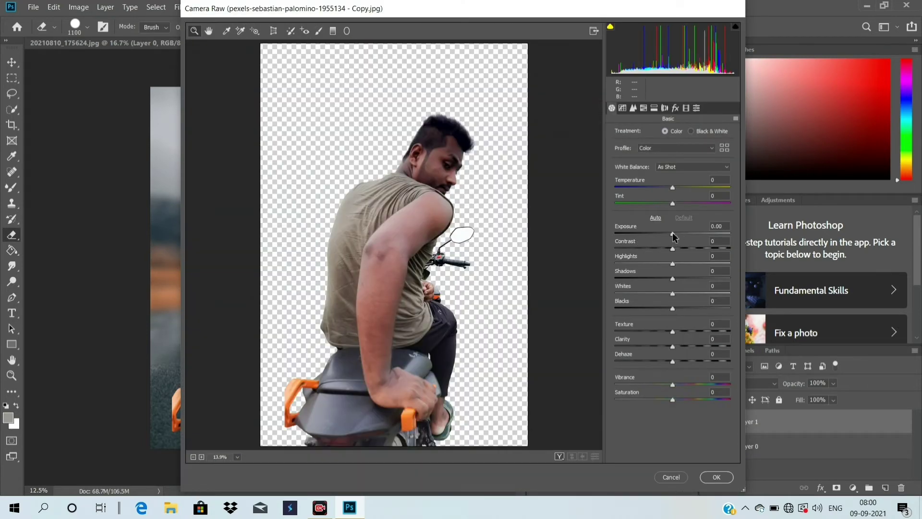
{"action": "left_click_drag", "start_coordinate": [673, 234], "coordinate": [681, 234]}
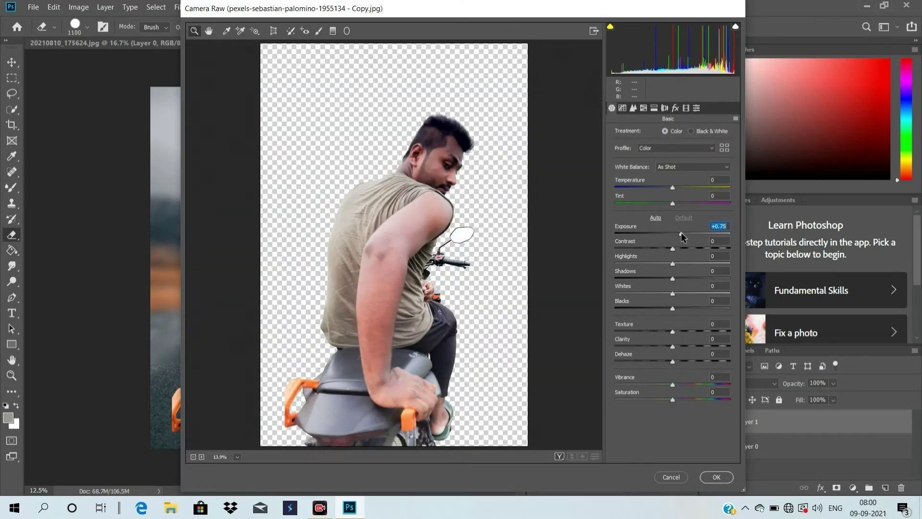
{"action": "left_click", "coordinate": [717, 477]}
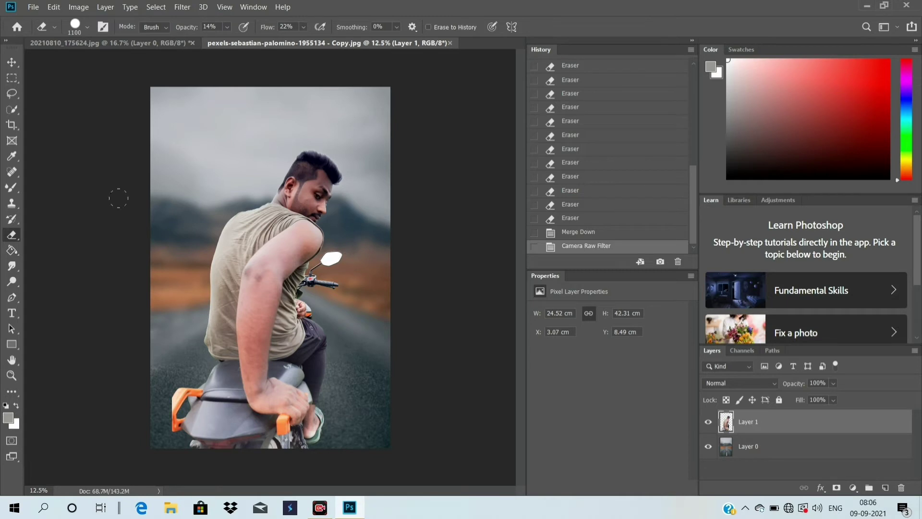
Step: Spot-heal the blemishes on the man's cheek and beside his nose
{"action": "right_click", "coordinate": [12, 173]}
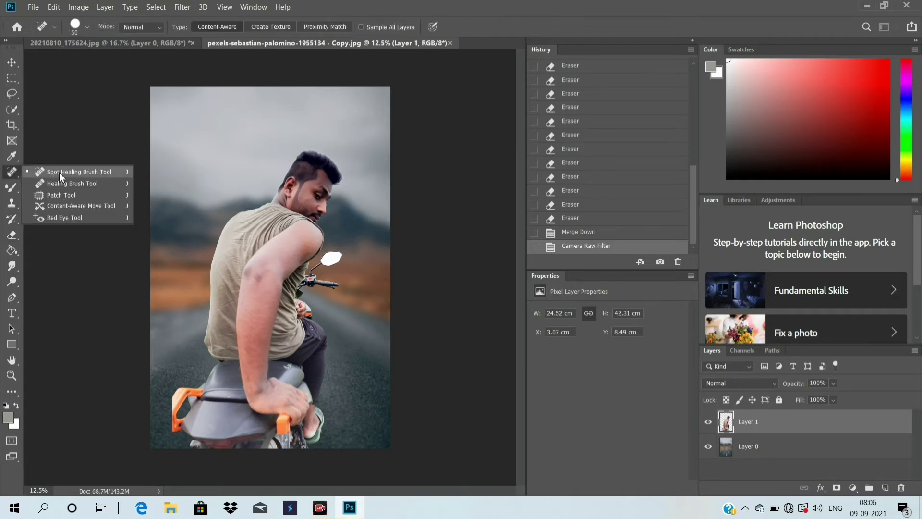
{"action": "left_click", "coordinate": [56, 173]}
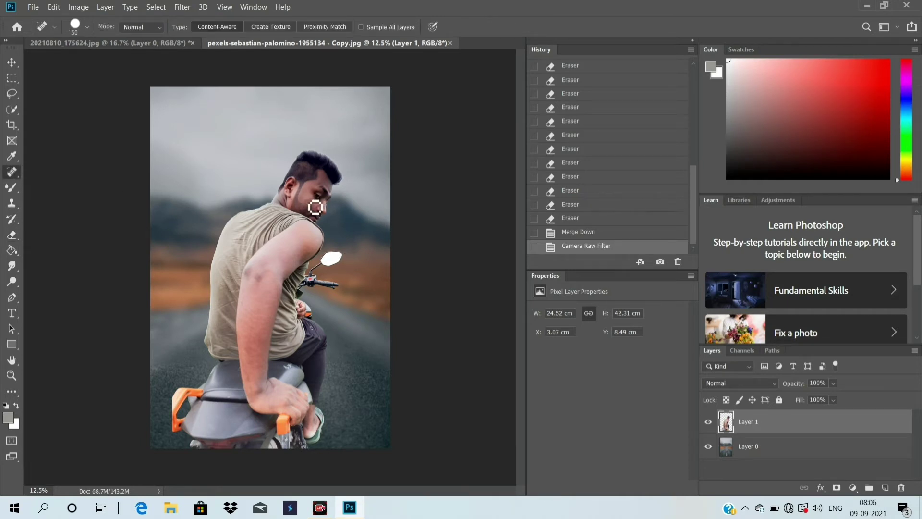
{"action": "left_click_drag", "start_coordinate": [309, 200], "coordinate": [352, 202]}
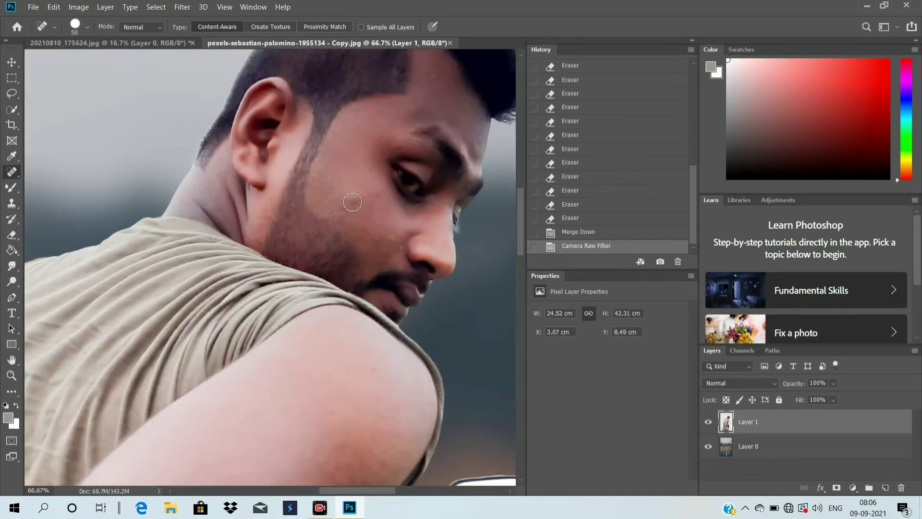
{"action": "left_click", "coordinate": [352, 203]}
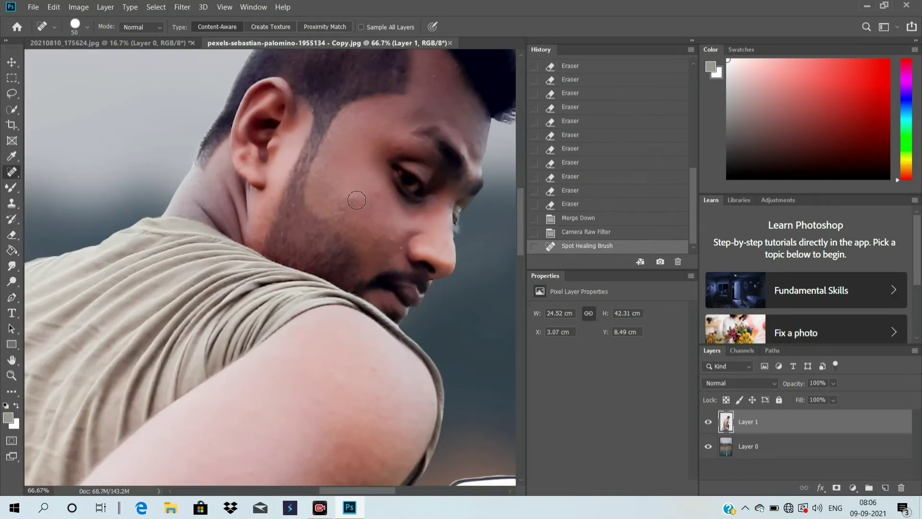
{"action": "left_click", "coordinate": [353, 200]}
{"action": "left_click", "coordinate": [398, 250]}
{"action": "left_click", "coordinate": [380, 240]}
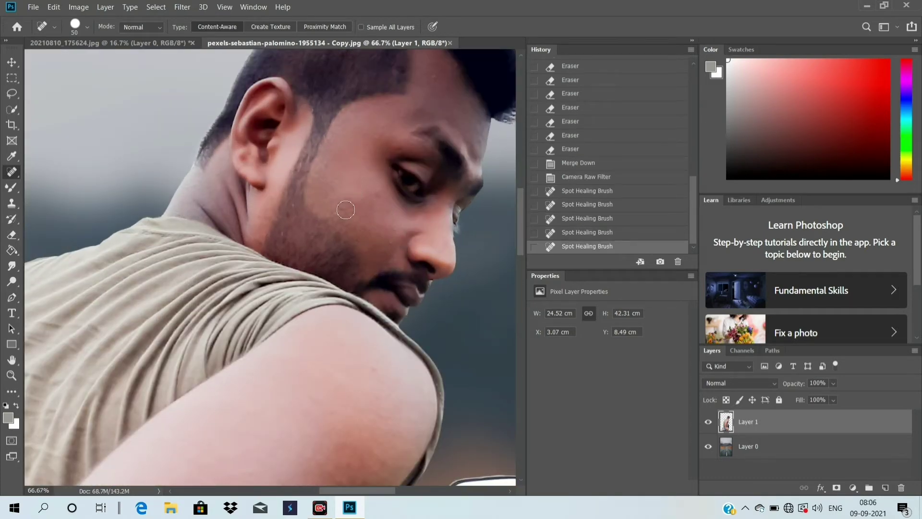
{"action": "left_click", "coordinate": [345, 209]}
{"action": "left_click", "coordinate": [374, 196]}
Step: Spot-heal the remaining spots on his forehead, temple, nose side and cheek
{"action": "left_click", "coordinate": [370, 136]}
{"action": "left_click", "coordinate": [385, 120]}
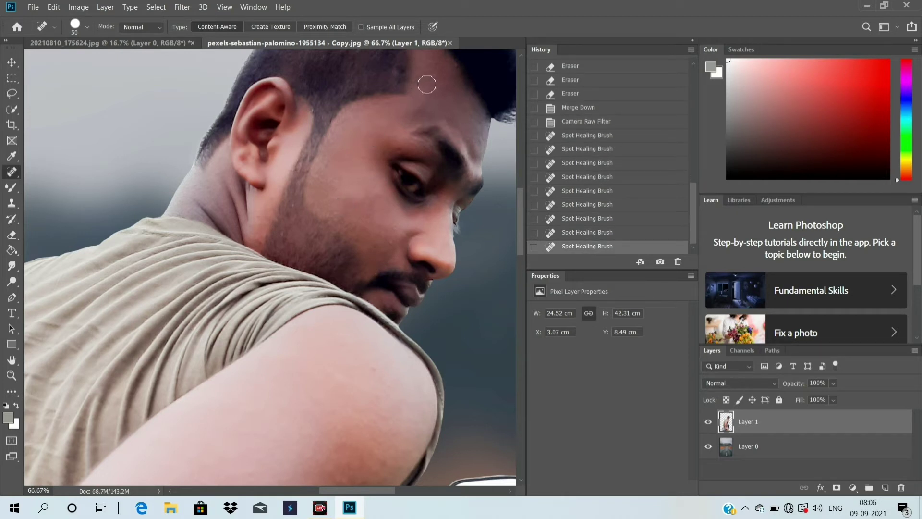
{"action": "left_click", "coordinate": [438, 89]}
{"action": "left_click", "coordinate": [406, 113]}
{"action": "left_click", "coordinate": [353, 198]}
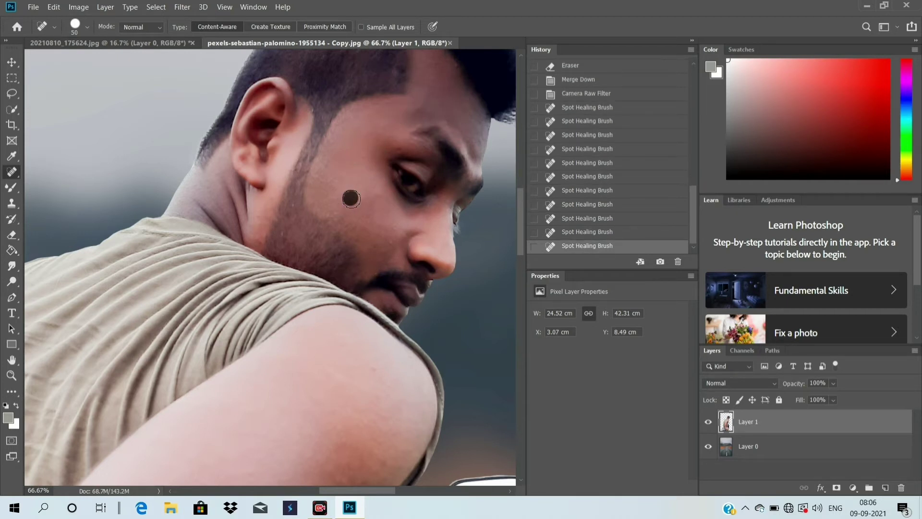
{"action": "left_click", "coordinate": [386, 226]}
{"action": "left_click", "coordinate": [383, 244]}
{"action": "left_click", "coordinate": [399, 226]}
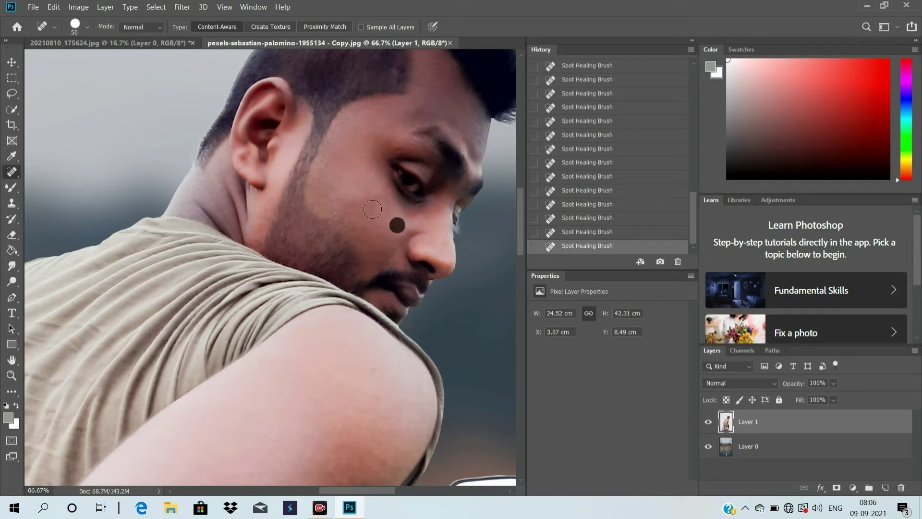
{"action": "left_click", "coordinate": [367, 206]}
{"action": "left_click", "coordinate": [337, 211]}
{"action": "left_click", "coordinate": [338, 177]}
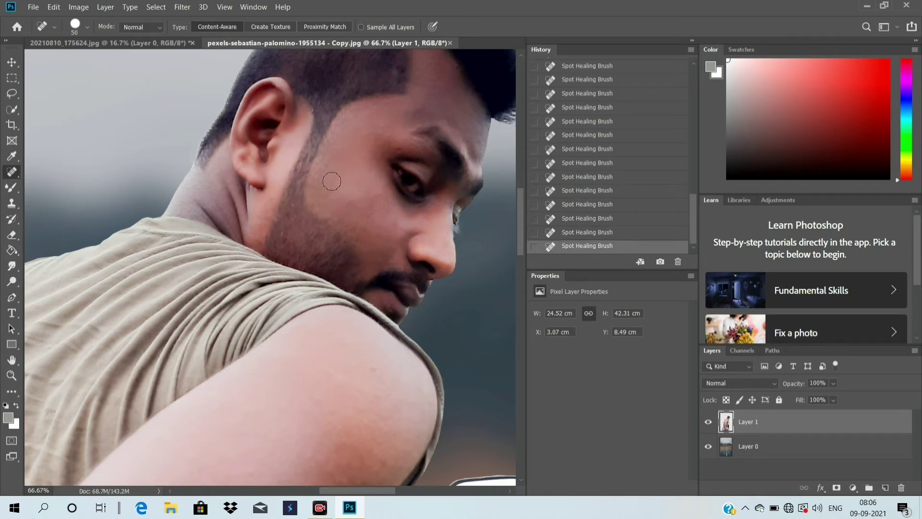
{"action": "left_click", "coordinate": [387, 128]}
{"action": "left_click", "coordinate": [398, 150]}
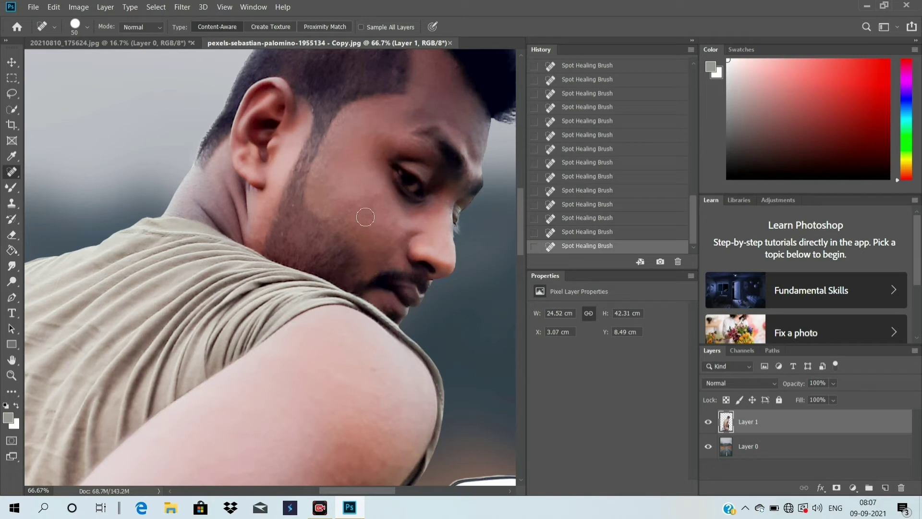
Step: Pick the Mixer Brush, duplicate Layer 1, and zoom to 200% on the face
{"action": "left_click", "coordinate": [11, 188]}
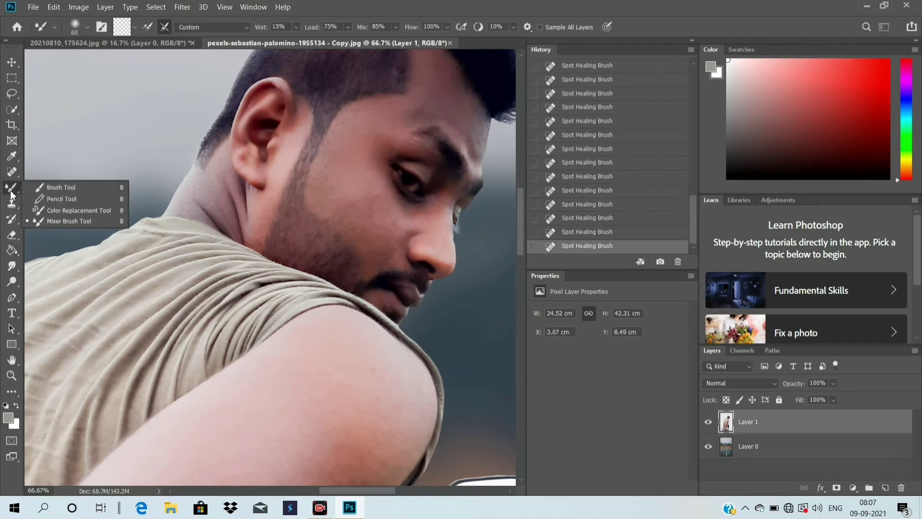
{"action": "left_click", "coordinate": [69, 221]}
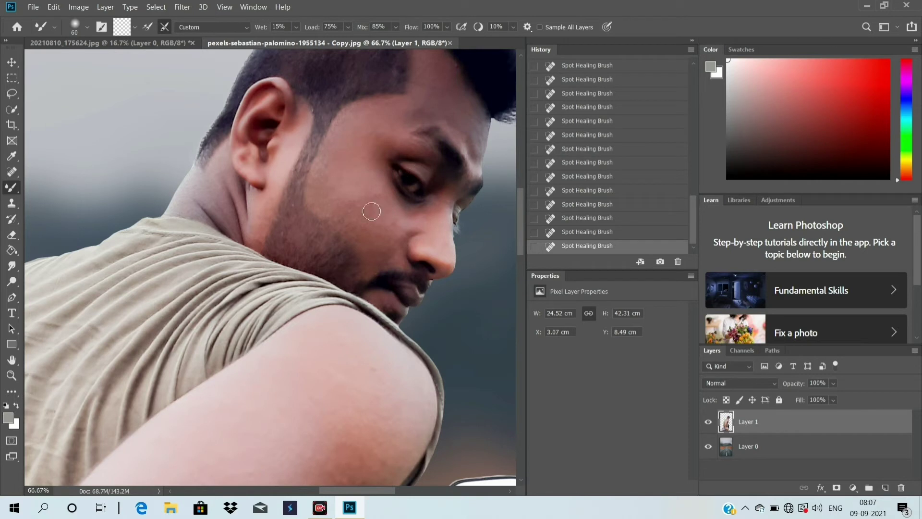
{"action": "key", "text": "ctrl+j"}
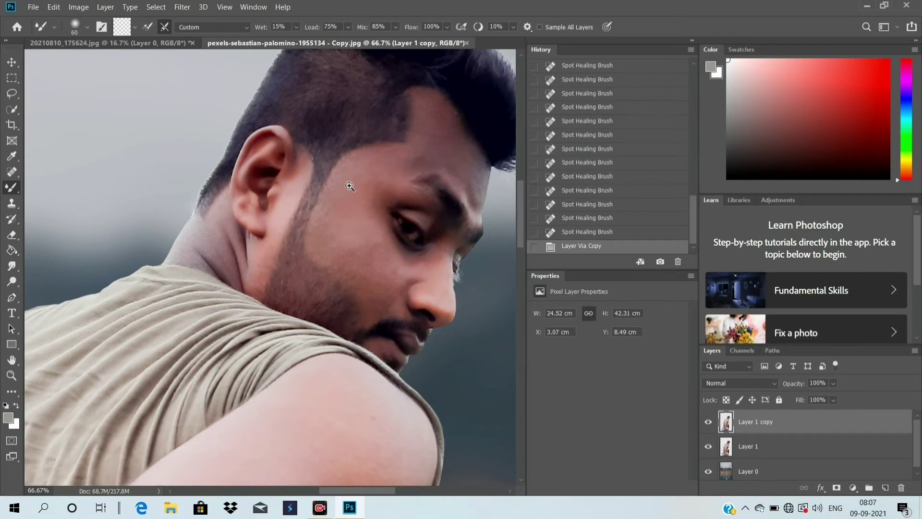
{"action": "left_click", "coordinate": [350, 187], "text": "ctrl"}
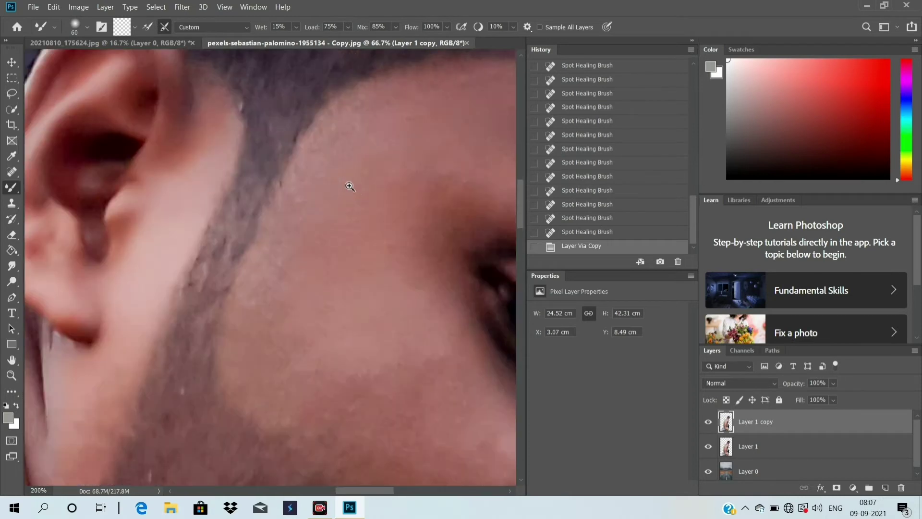
{"action": "scroll", "coordinate": [335, 171], "scroll_direction": "right", "scroll_amount": 5}
{"action": "scroll", "coordinate": [335, 171], "scroll_direction": "up", "scroll_amount": 3}
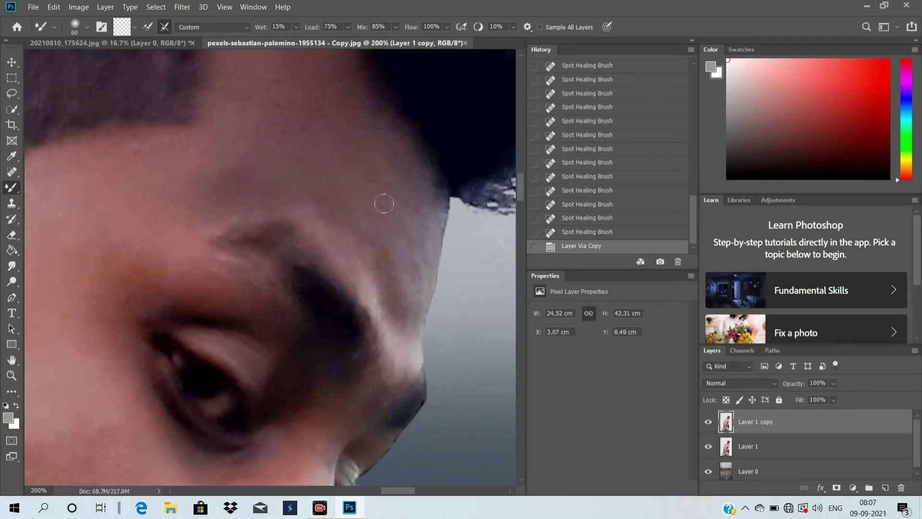
Step: Blend the forehead, brow and nose-bridge skin on Layer 1 copy with Mixer Brush strokes
{"action": "mouse_move", "coordinate": [351, 140]}
{"action": "left_mouse_down"}
{"action": "mouse_move", "coordinate": [339, 190]}
{"action": "mouse_move", "coordinate": [291, 113]}
{"action": "mouse_move", "coordinate": [372, 204]}
{"action": "left_mouse_up"}
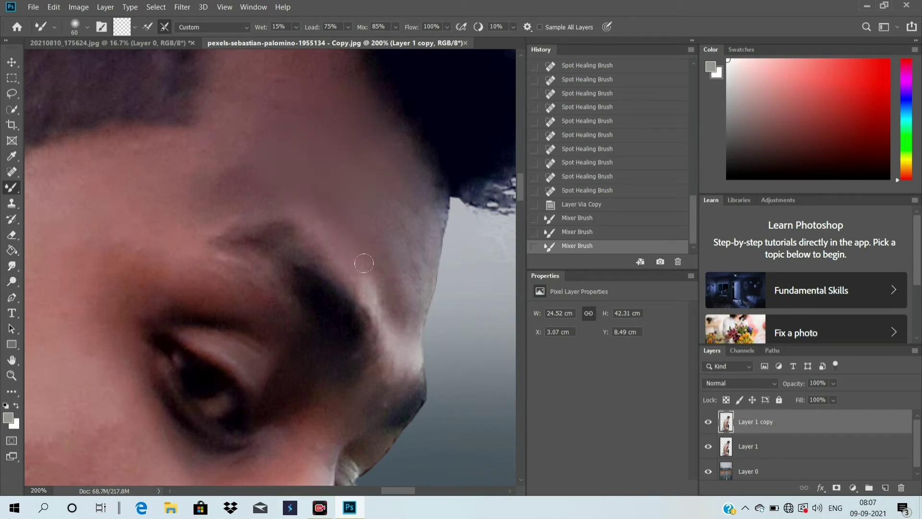
{"action": "mouse_move", "coordinate": [363, 262]}
{"action": "left_mouse_down"}
{"action": "mouse_move", "coordinate": [384, 241]}
{"action": "mouse_move", "coordinate": [348, 204]}
{"action": "left_mouse_up"}
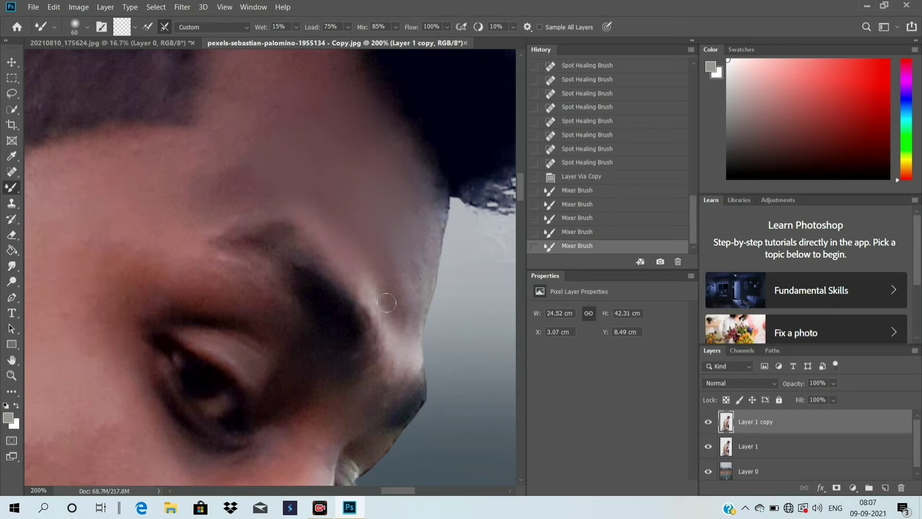
{"action": "left_click_drag", "start_coordinate": [386, 303], "coordinate": [358, 254]}
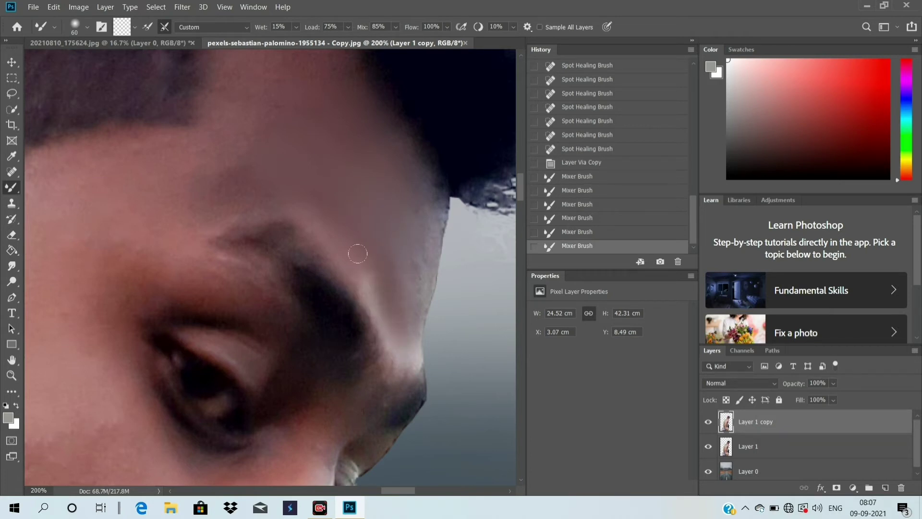
{"action": "left_click_drag", "start_coordinate": [400, 181], "coordinate": [401, 185]}
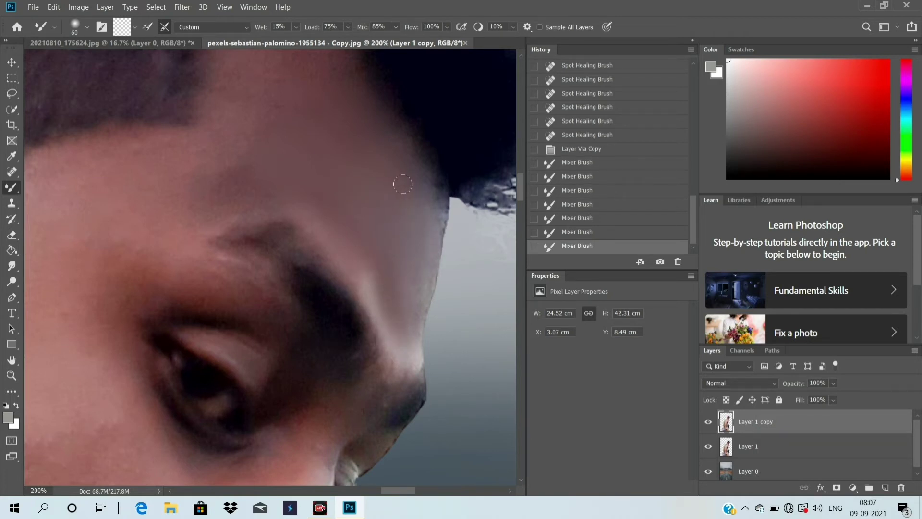
{"action": "left_click_drag", "start_coordinate": [353, 91], "coordinate": [280, 72]}
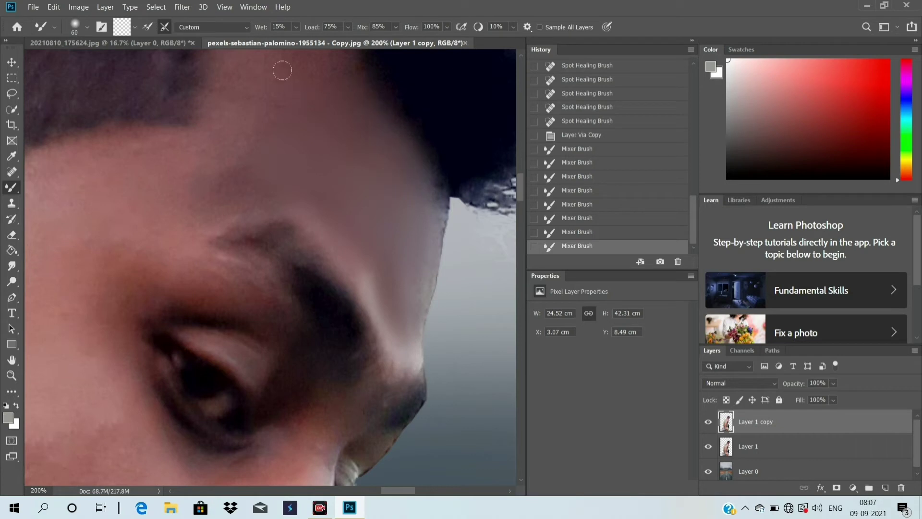
{"action": "left_click_drag", "start_coordinate": [268, 155], "coordinate": [243, 165]}
{"action": "left_click_drag", "start_coordinate": [208, 191], "coordinate": [329, 222]}
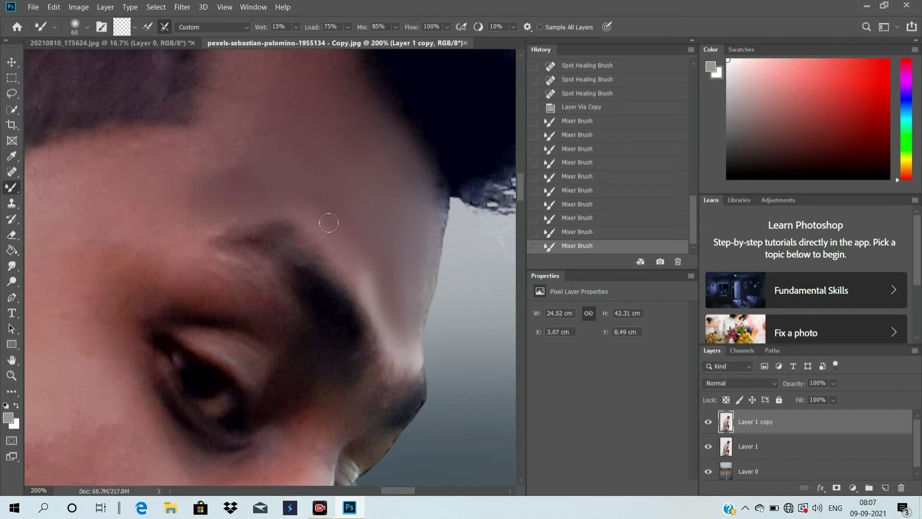
{"action": "mouse_move", "coordinate": [319, 139]}
{"action": "left_mouse_down"}
{"action": "mouse_move", "coordinate": [358, 168]}
{"action": "mouse_move", "coordinate": [385, 207]}
{"action": "left_mouse_up"}
{"action": "left_click_drag", "start_coordinate": [394, 221], "coordinate": [412, 247]}
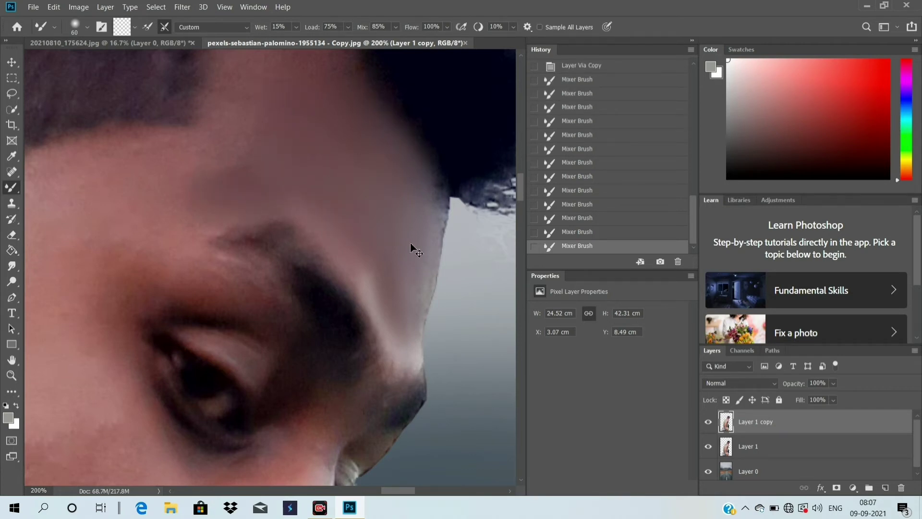
Step: At 300% zoom, blend the face edge and dark hairline into the brow skin
{"action": "left_click", "coordinate": [412, 245], "text": "ctrl"}
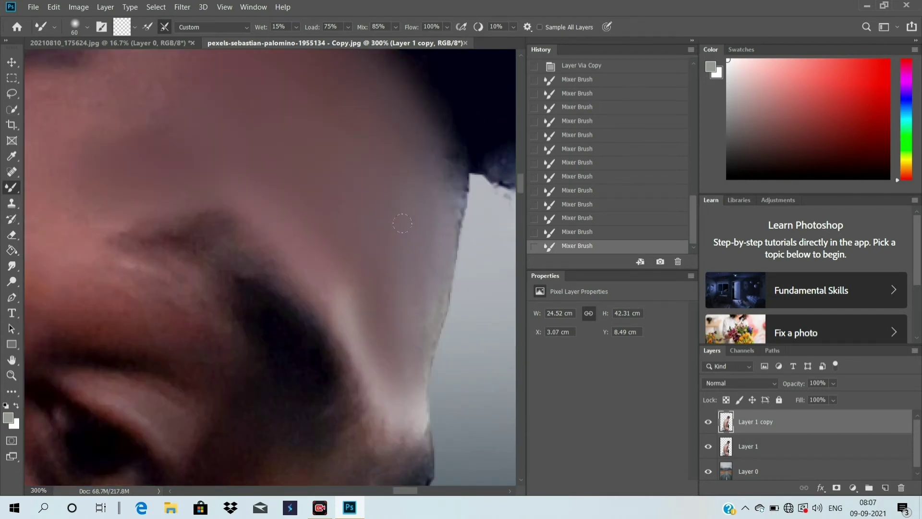
{"action": "left_click_drag", "start_coordinate": [461, 204], "coordinate": [449, 317]}
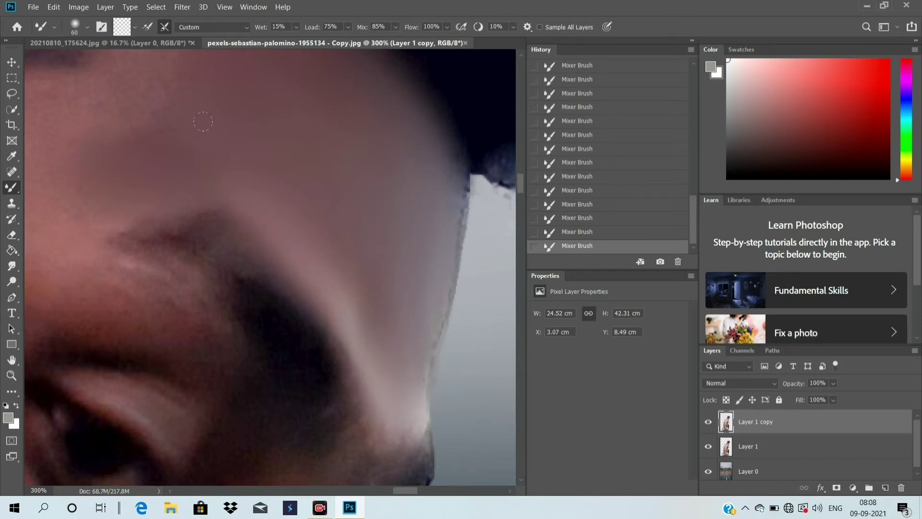
{"action": "left_click_drag", "start_coordinate": [202, 125], "coordinate": [294, 159]}
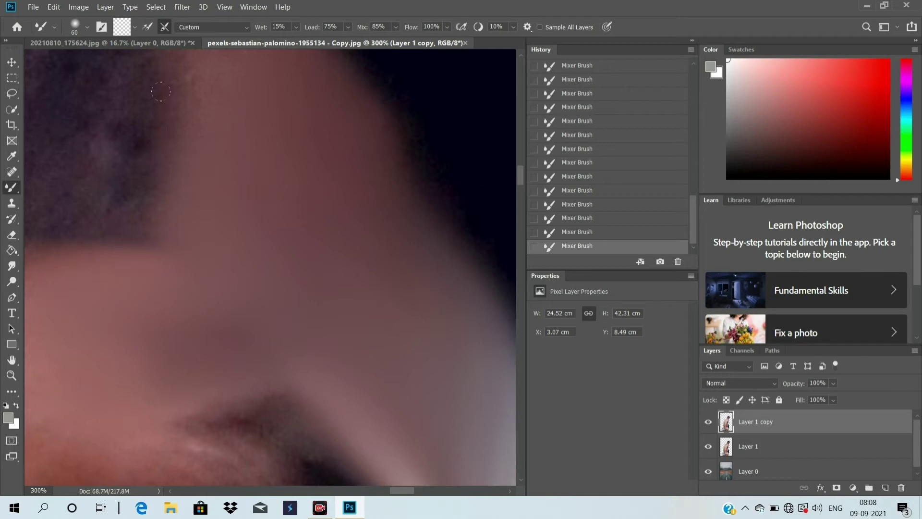
{"action": "scroll", "coordinate": [191, 202], "scroll_direction": "up", "scroll_amount": 3}
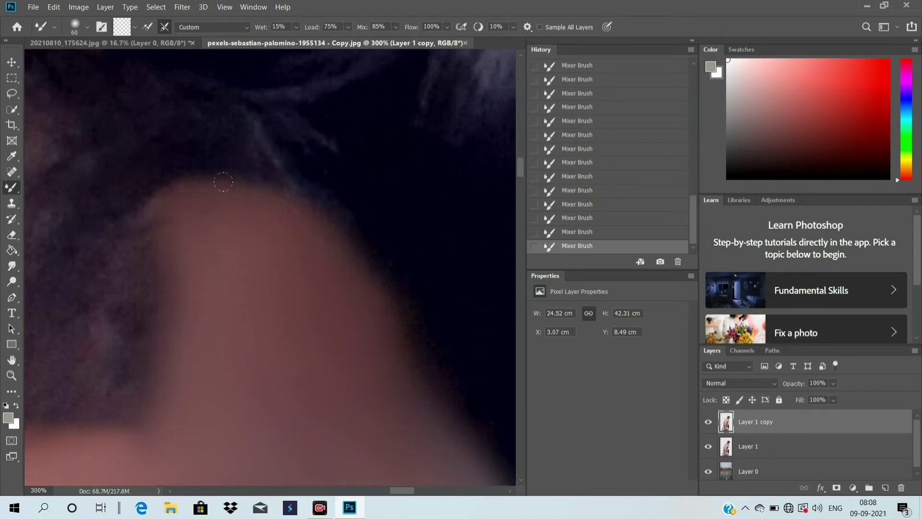
{"action": "scroll", "coordinate": [232, 254], "scroll_direction": "down", "scroll_amount": 3}
{"action": "scroll", "coordinate": [260, 298], "scroll_direction": "left", "scroll_amount": 2}
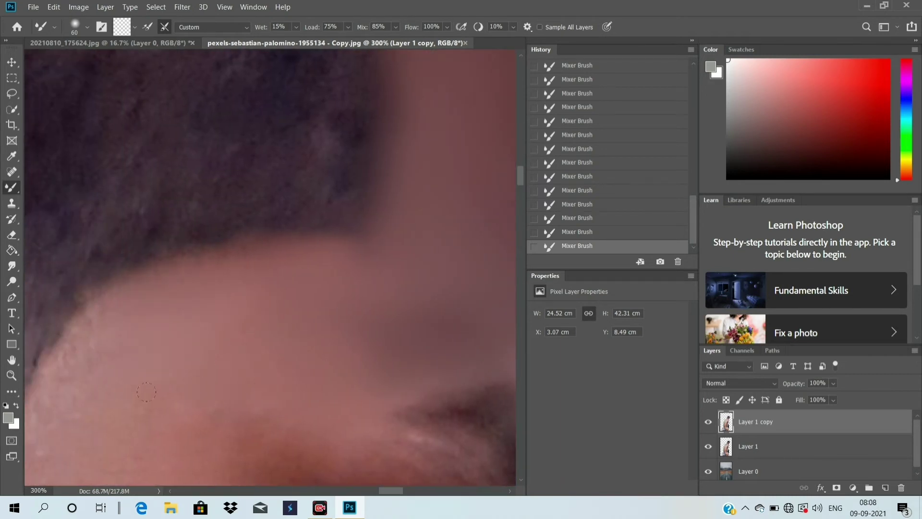
{"action": "mouse_move", "coordinate": [60, 339]}
{"action": "left_mouse_down"}
{"action": "mouse_move", "coordinate": [54, 321]}
{"action": "mouse_move", "coordinate": [41, 374]}
{"action": "left_mouse_up"}
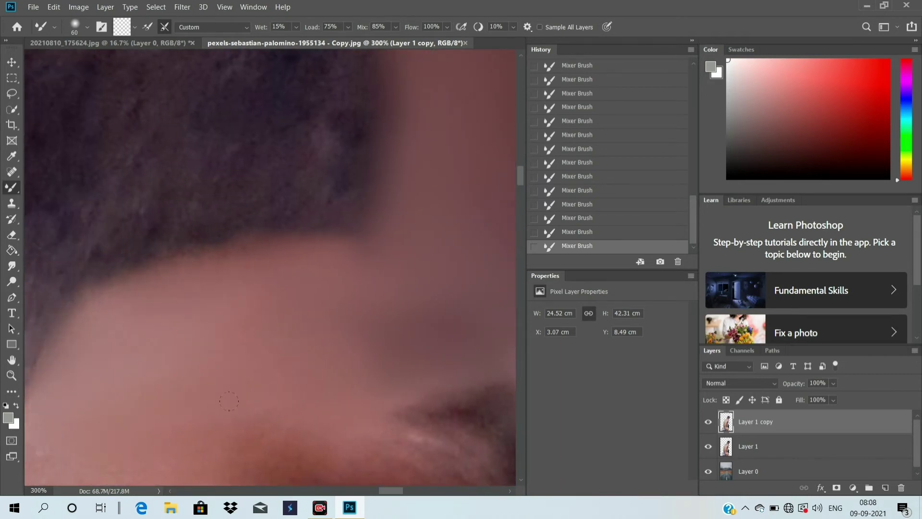
{"action": "left_click_drag", "start_coordinate": [362, 237], "coordinate": [375, 218]}
{"action": "scroll", "coordinate": [291, 232], "scroll_direction": "down", "scroll_amount": 3}
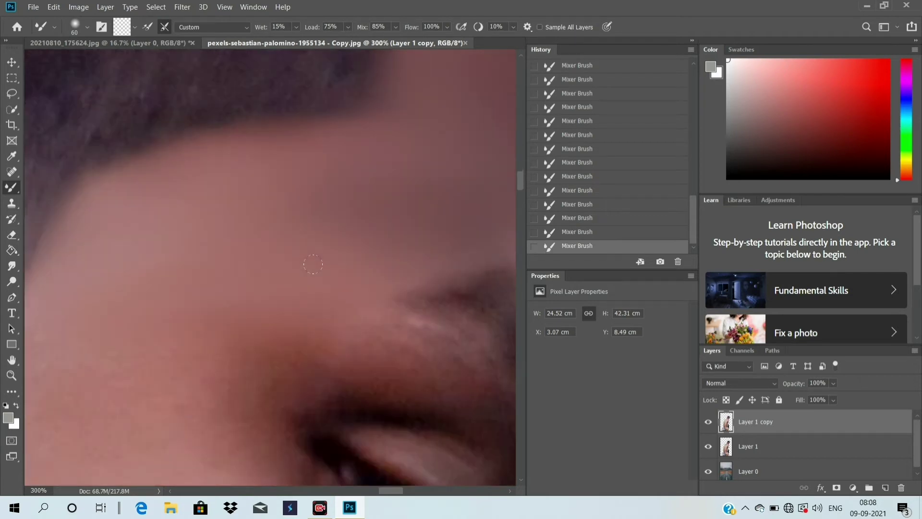
{"action": "scroll", "coordinate": [373, 214], "scroll_direction": "down", "scroll_amount": 2}
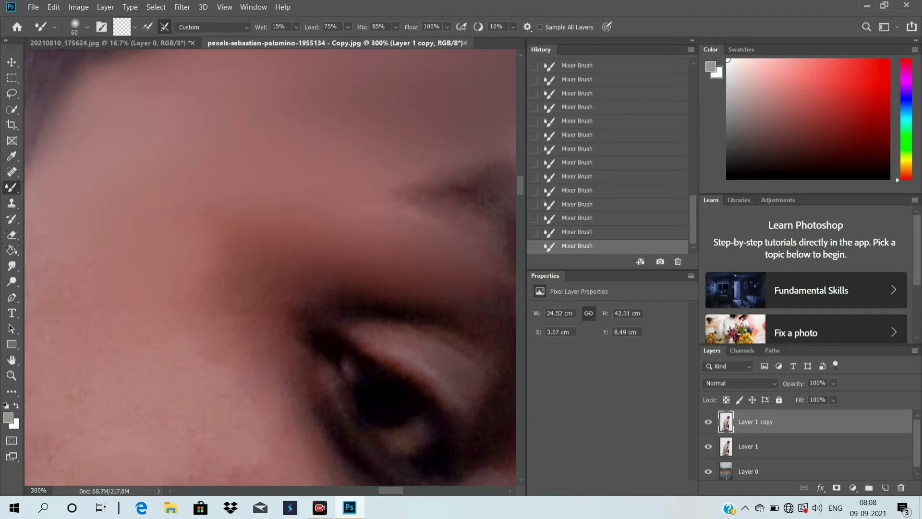
Step: Smooth the shadow under the brow and the cheek skin, undoing one bad stroke
{"action": "left_click_drag", "start_coordinate": [282, 333], "coordinate": [219, 298]}
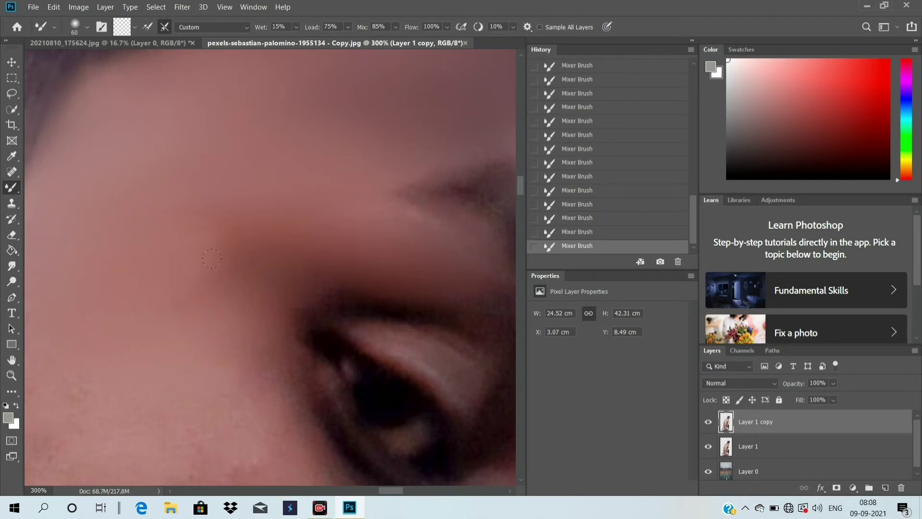
{"action": "scroll", "coordinate": [149, 231], "scroll_direction": "down", "scroll_amount": 1}
{"action": "scroll", "coordinate": [139, 283], "scroll_direction": "down", "scroll_amount": 1}
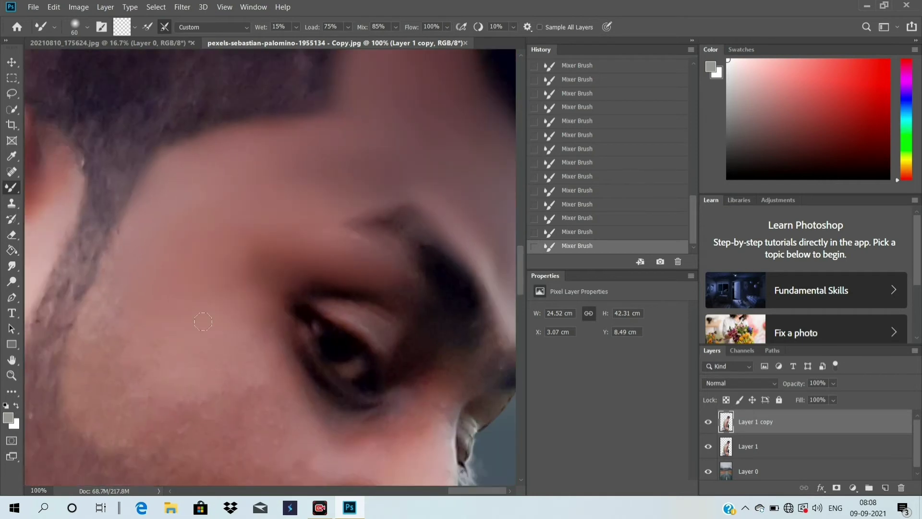
{"action": "scroll", "coordinate": [129, 341], "scroll_direction": "down", "scroll_amount": 1}
{"action": "key", "text": "ctrl+z"}
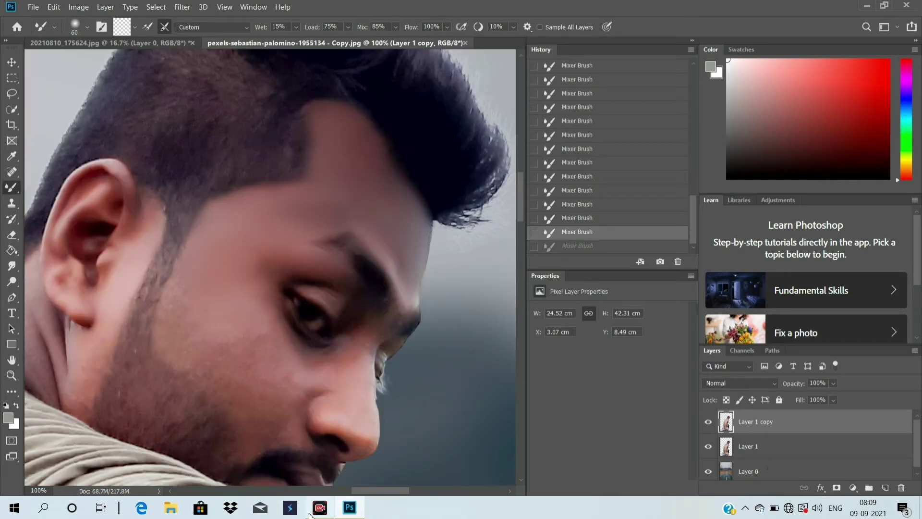
{"action": "scroll", "coordinate": [233, 313], "scroll_direction": "up", "scroll_amount": 4}
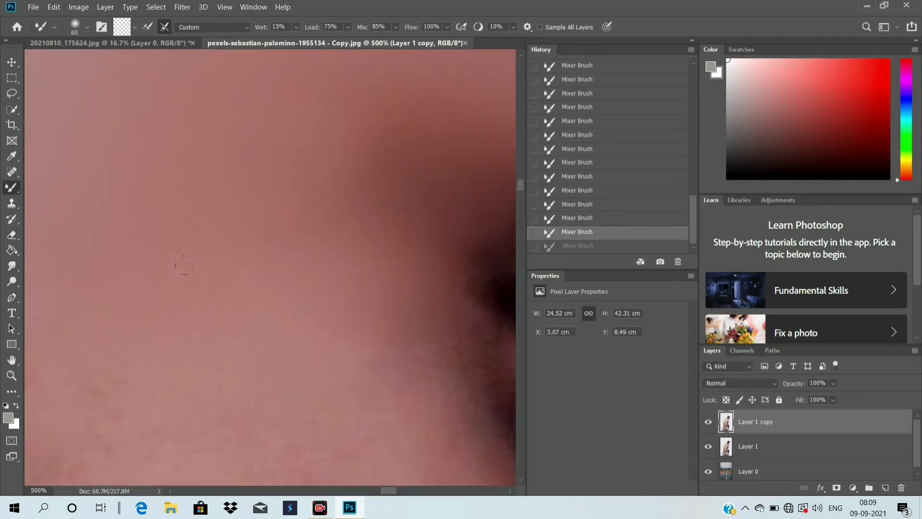
{"action": "left_click_drag", "start_coordinate": [91, 402], "coordinate": [275, 393]}
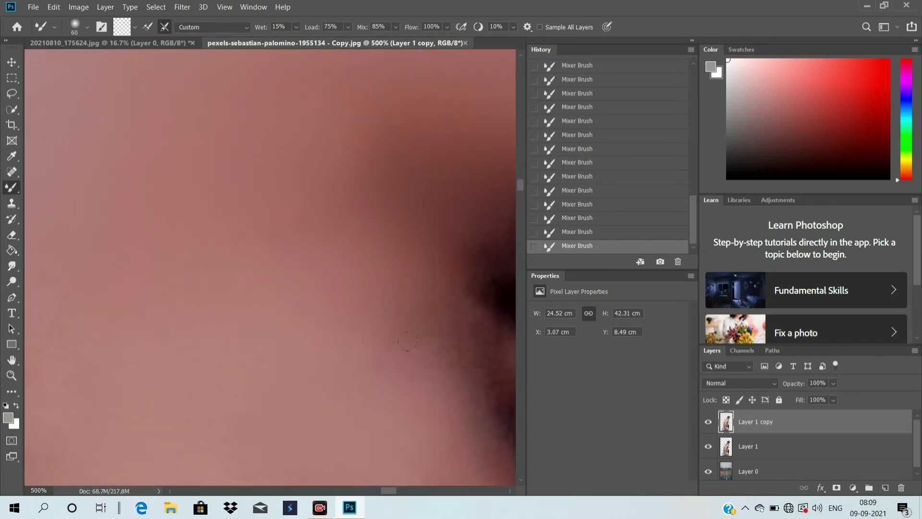
{"action": "scroll", "coordinate": [288, 287], "scroll_direction": "down", "scroll_amount": 2}
{"action": "scroll", "coordinate": [289, 286], "scroll_direction": "down", "scroll_amount": 3}
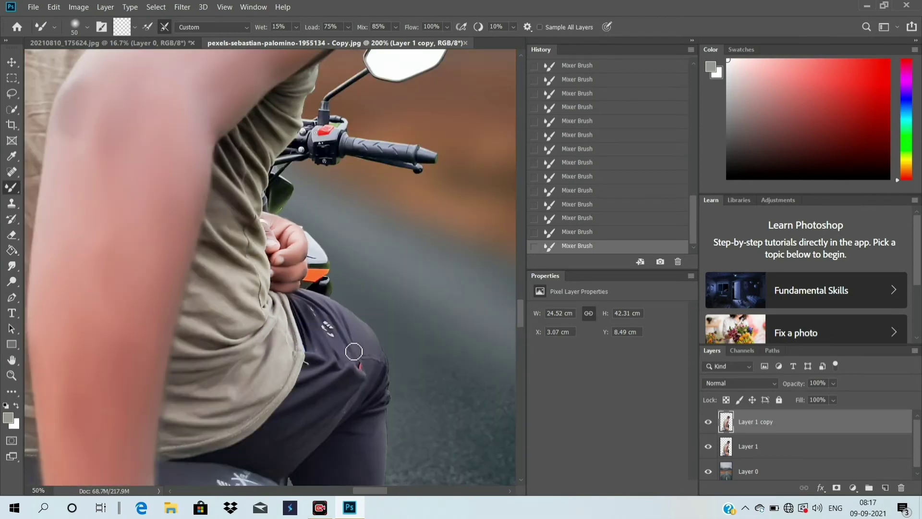
{"action": "scroll", "coordinate": [354, 352], "scroll_direction": "down", "scroll_amount": 3}
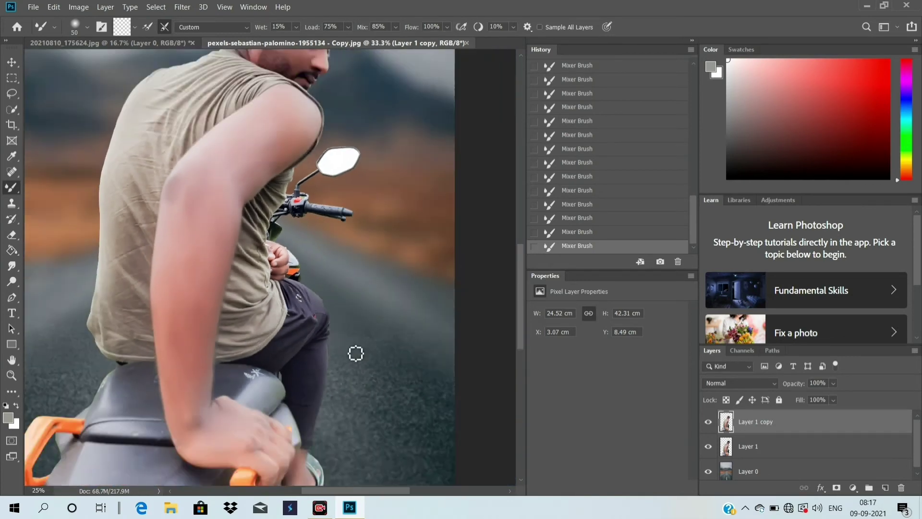
{"action": "scroll", "coordinate": [356, 354], "scroll_direction": "down", "scroll_amount": 2}
{"action": "scroll", "coordinate": [356, 354], "scroll_direction": "down", "scroll_amount": 1}
{"action": "scroll", "coordinate": [356, 354], "scroll_direction": "down", "scroll_amount": 1}
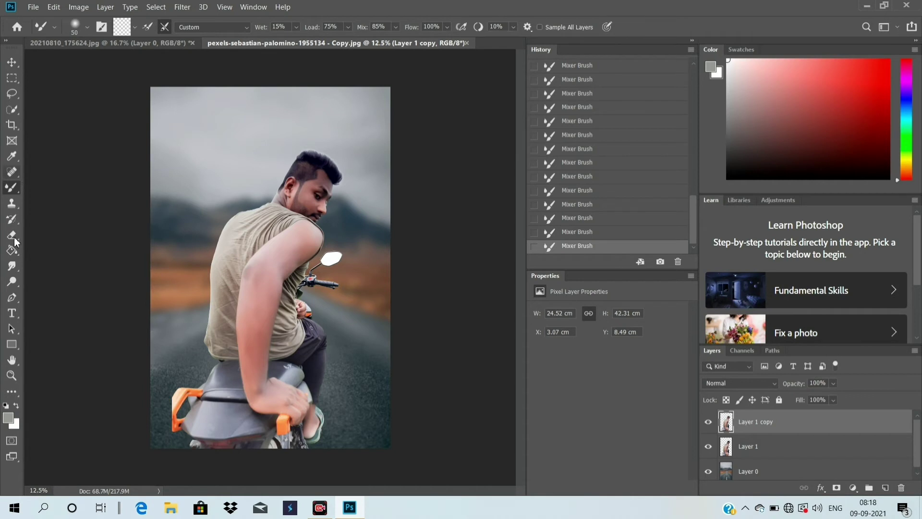
Step: Select the Smudge Tool at 41% strength and zoom in on the man's hair
{"action": "left_click", "coordinate": [12, 283]}
{"action": "right_click", "coordinate": [12, 282]}
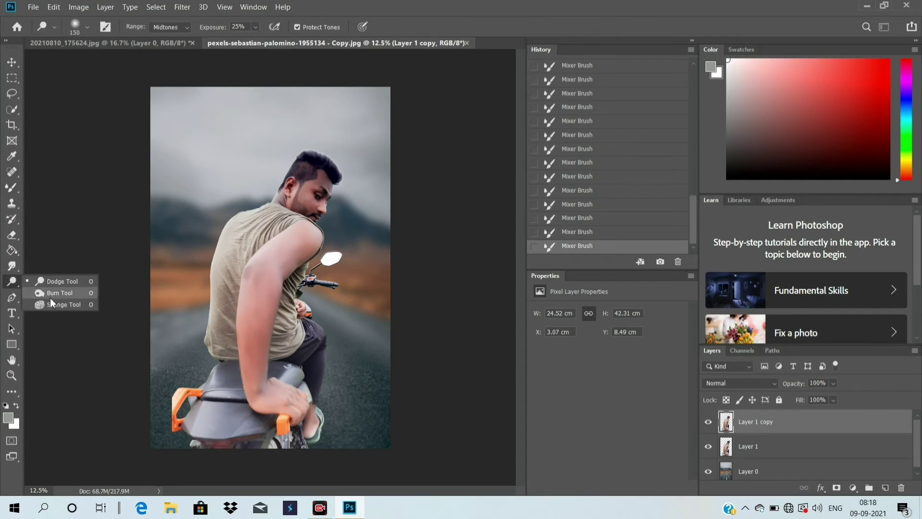
{"action": "left_click", "coordinate": [12, 265]}
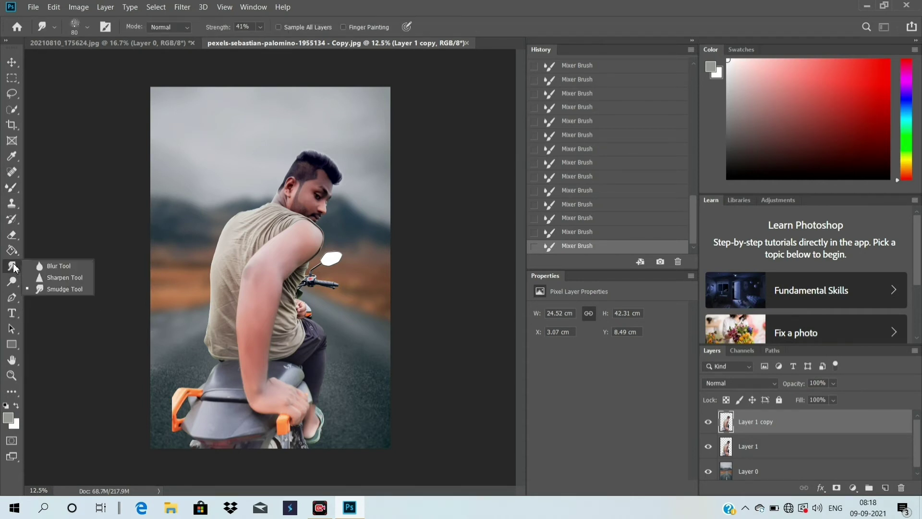
{"action": "left_click", "coordinate": [56, 289]}
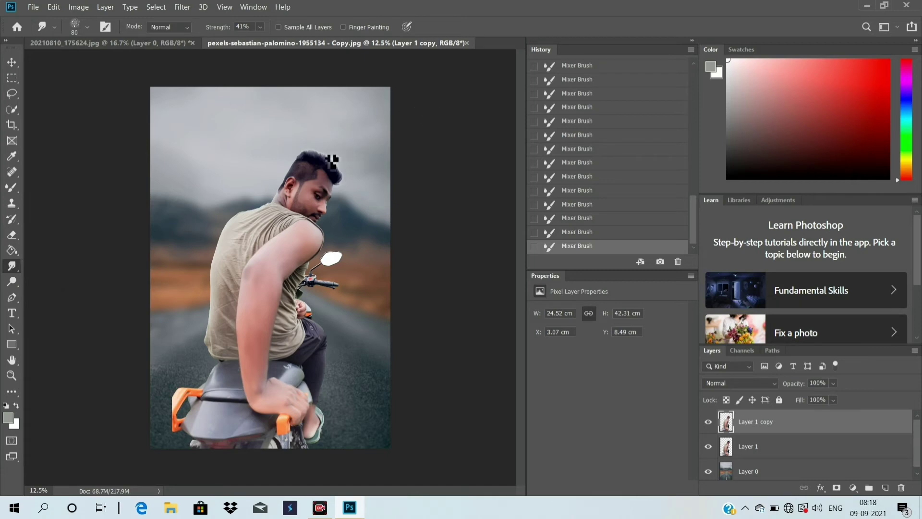
{"action": "left_click", "coordinate": [321, 158], "text": "ctrl"}
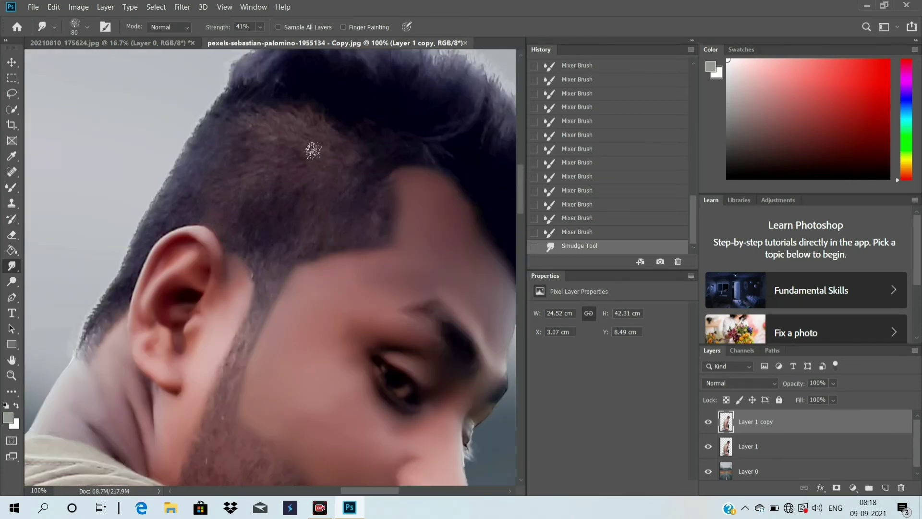
{"action": "left_click", "coordinate": [313, 151]}
{"action": "left_click_drag", "start_coordinate": [313, 150], "coordinate": [188, 198]}
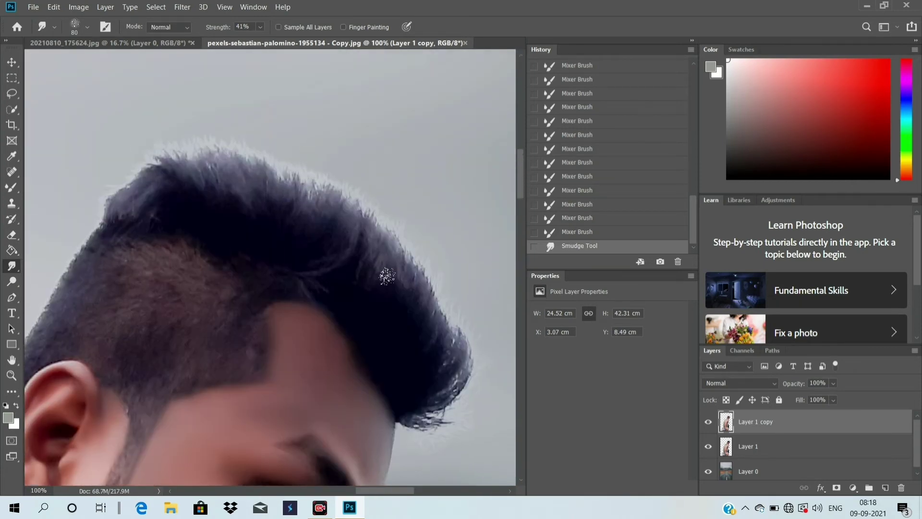
Step: Smudge the right and upper-right edges of the hair into the grey sky
{"action": "mouse_move", "coordinate": [436, 417]}
{"action": "left_mouse_down"}
{"action": "mouse_move", "coordinate": [478, 421]}
{"action": "mouse_move", "coordinate": [417, 417]}
{"action": "left_mouse_up"}
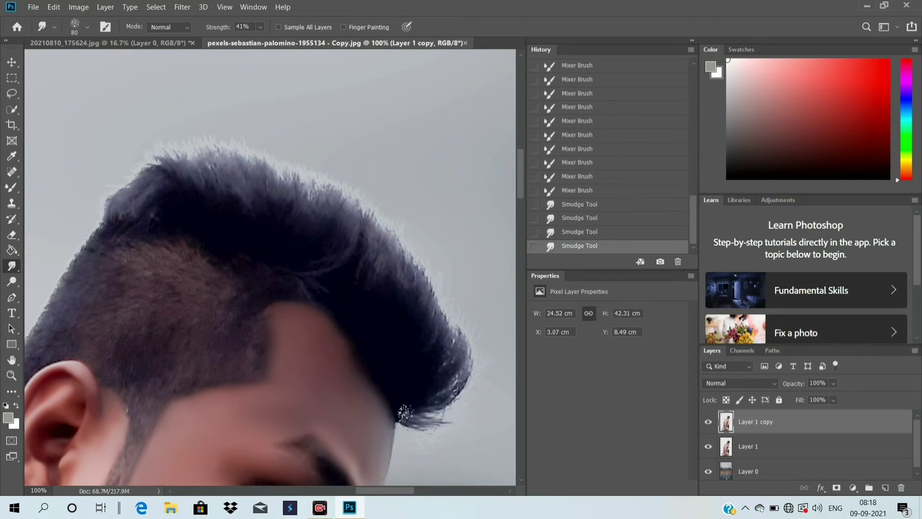
{"action": "left_click_drag", "start_coordinate": [464, 349], "coordinate": [410, 414]}
{"action": "left_click_drag", "start_coordinate": [464, 341], "coordinate": [411, 383]}
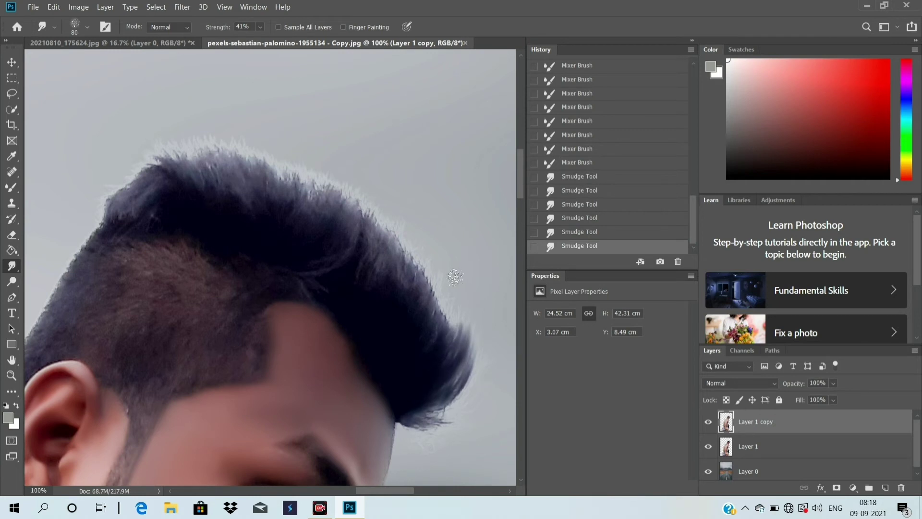
{"action": "mouse_move", "coordinate": [461, 326]}
{"action": "left_mouse_down"}
{"action": "mouse_move", "coordinate": [420, 354]}
{"action": "mouse_move", "coordinate": [422, 337]}
{"action": "left_mouse_up"}
{"action": "left_click_drag", "start_coordinate": [446, 286], "coordinate": [404, 330]}
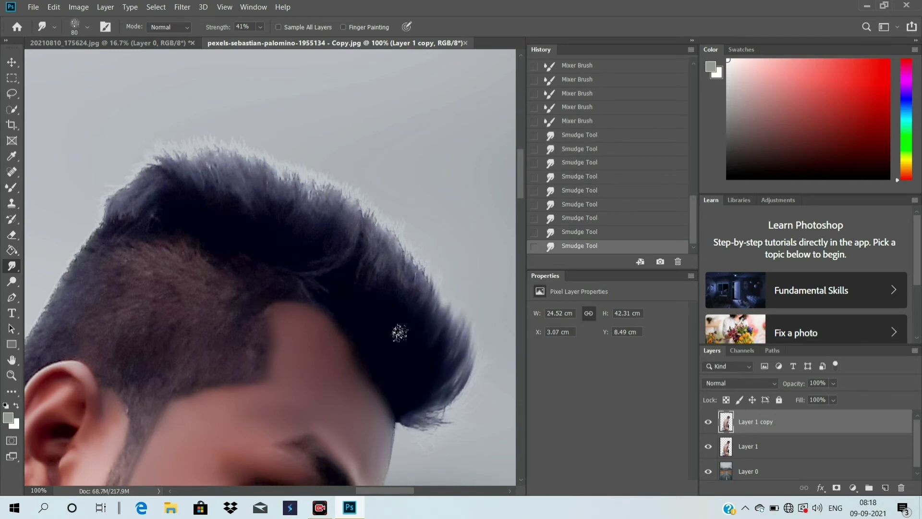
{"action": "left_click_drag", "start_coordinate": [440, 266], "coordinate": [404, 322]}
{"action": "left_click_drag", "start_coordinate": [432, 259], "coordinate": [379, 274]}
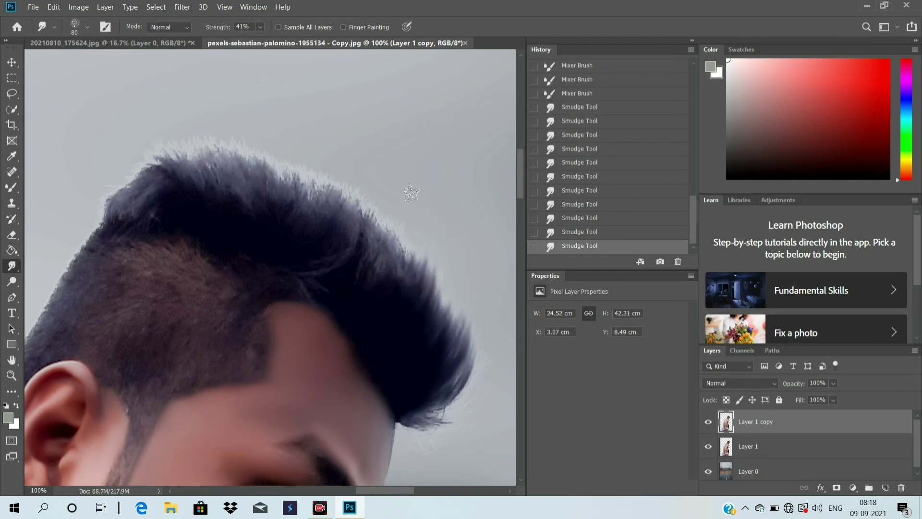
{"action": "left_click_drag", "start_coordinate": [420, 240], "coordinate": [365, 270]}
{"action": "left_click_drag", "start_coordinate": [380, 207], "coordinate": [363, 271]}
{"action": "left_click_drag", "start_coordinate": [372, 191], "coordinate": [330, 250]}
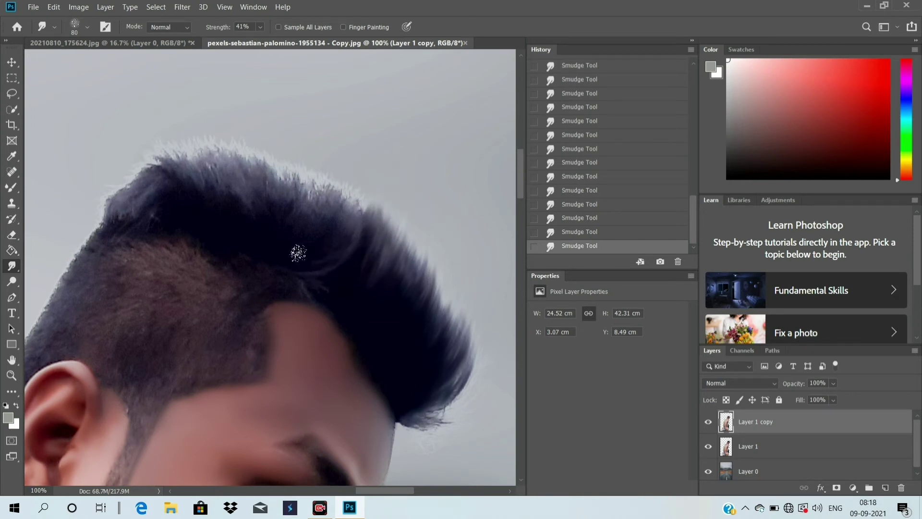
{"action": "left_click_drag", "start_coordinate": [351, 166], "coordinate": [294, 255]}
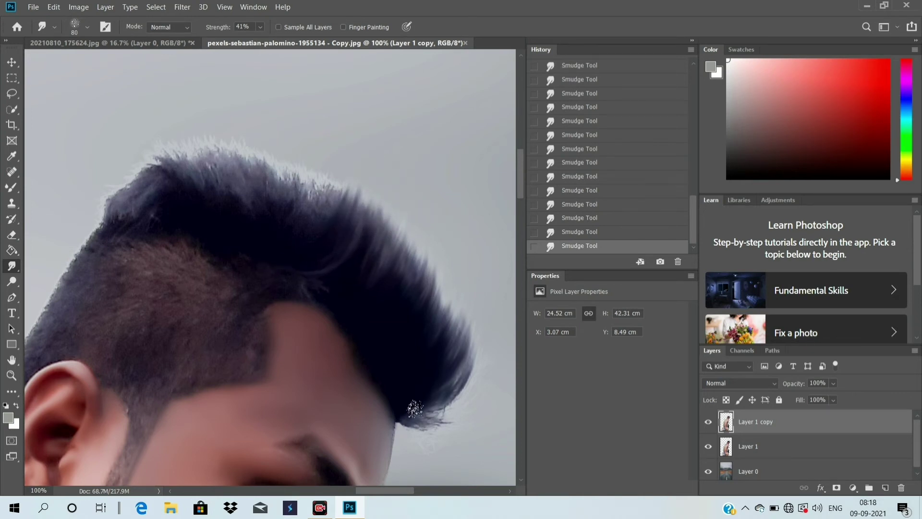
Step: Soften the lower-right tips and the upper-left and top hair strands, then zoom out
{"action": "left_click_drag", "start_coordinate": [476, 349], "coordinate": [434, 414]}
{"action": "left_click_drag", "start_coordinate": [456, 354], "coordinate": [405, 412]}
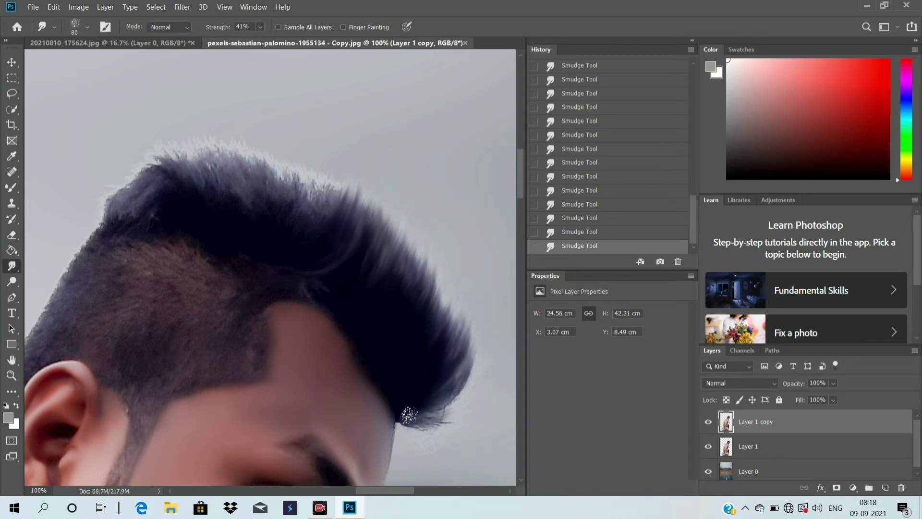
{"action": "left_click_drag", "start_coordinate": [473, 309], "coordinate": [405, 391]}
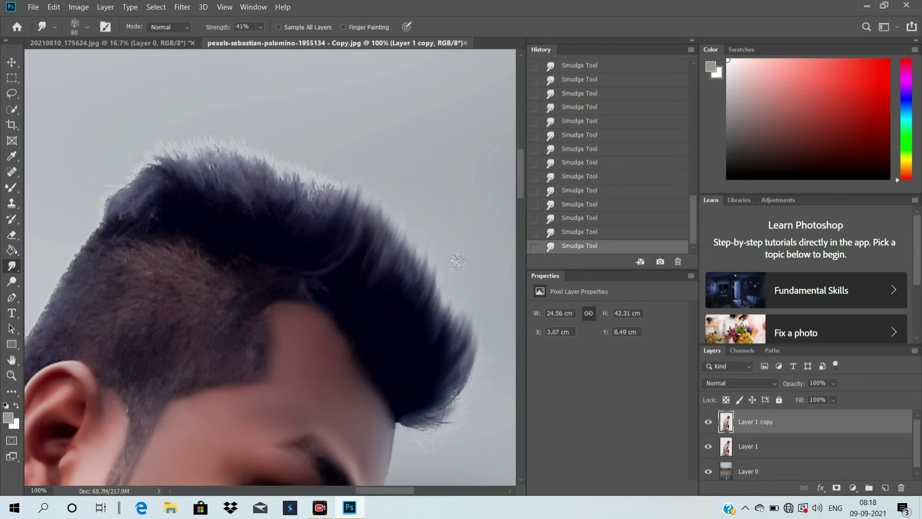
{"action": "mouse_move", "coordinate": [450, 274]}
{"action": "left_mouse_down"}
{"action": "mouse_move", "coordinate": [423, 320]}
{"action": "mouse_move", "coordinate": [402, 231]}
{"action": "mouse_move", "coordinate": [370, 196]}
{"action": "mouse_move", "coordinate": [375, 240]}
{"action": "mouse_move", "coordinate": [350, 205]}
{"action": "mouse_move", "coordinate": [320, 225]}
{"action": "left_mouse_up"}
{"action": "mouse_move", "coordinate": [189, 220]}
{"action": "left_mouse_down"}
{"action": "mouse_move", "coordinate": [136, 191]}
{"action": "mouse_move", "coordinate": [168, 183]}
{"action": "mouse_move", "coordinate": [146, 202]}
{"action": "left_mouse_up"}
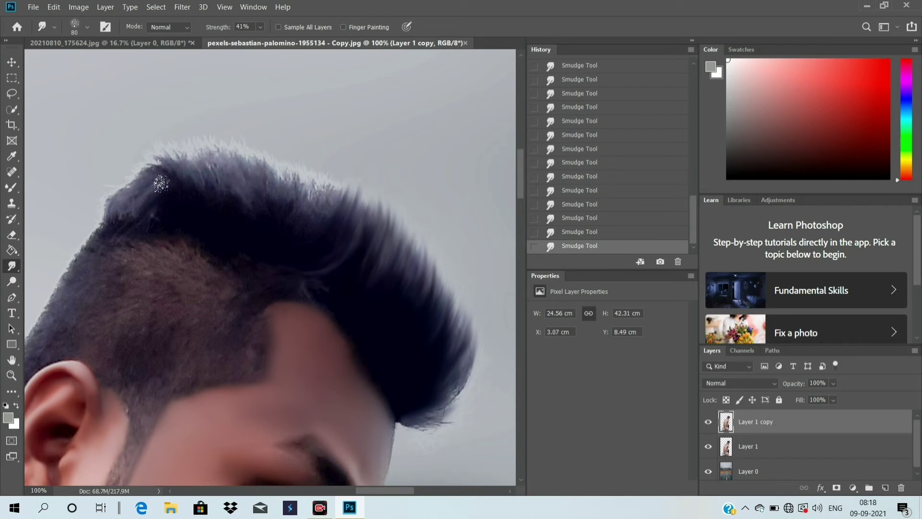
{"action": "mouse_move", "coordinate": [350, 130]}
{"action": "left_mouse_down"}
{"action": "mouse_move", "coordinate": [268, 233]}
{"action": "mouse_move", "coordinate": [258, 215]}
{"action": "mouse_move", "coordinate": [276, 144]}
{"action": "left_mouse_up"}
{"action": "mouse_move", "coordinate": [230, 221]}
{"action": "left_mouse_down"}
{"action": "mouse_move", "coordinate": [217, 190]}
{"action": "mouse_move", "coordinate": [210, 204]}
{"action": "mouse_move", "coordinate": [195, 196]}
{"action": "mouse_move", "coordinate": [179, 149]}
{"action": "mouse_move", "coordinate": [161, 173]}
{"action": "mouse_move", "coordinate": [189, 162]}
{"action": "mouse_move", "coordinate": [96, 214]}
{"action": "mouse_move", "coordinate": [183, 221]}
{"action": "left_mouse_up"}
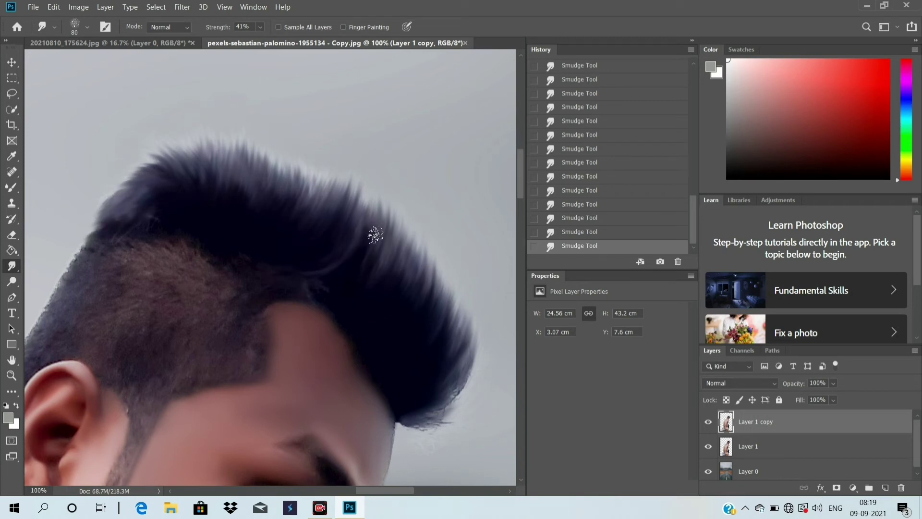
{"action": "left_click_drag", "start_coordinate": [381, 188], "coordinate": [354, 259]}
{"action": "key", "text": "ctrl+minus"}
{"action": "key", "text": "ctrl+minus"}
{"action": "key", "text": "ctrl+minus"}
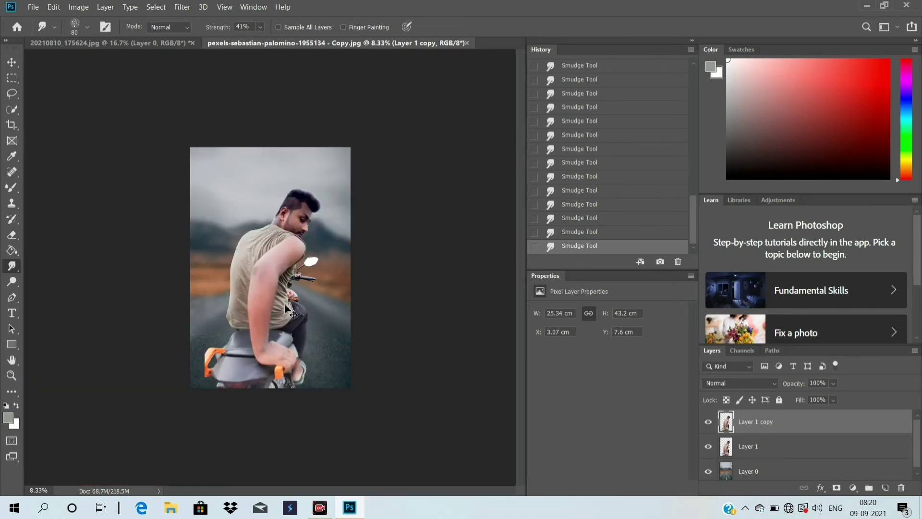
Step: Merge Layer 1 copy down into Layer 1 and bring up the Nik Collection filters
{"action": "key", "text": "ctrl+plus"}
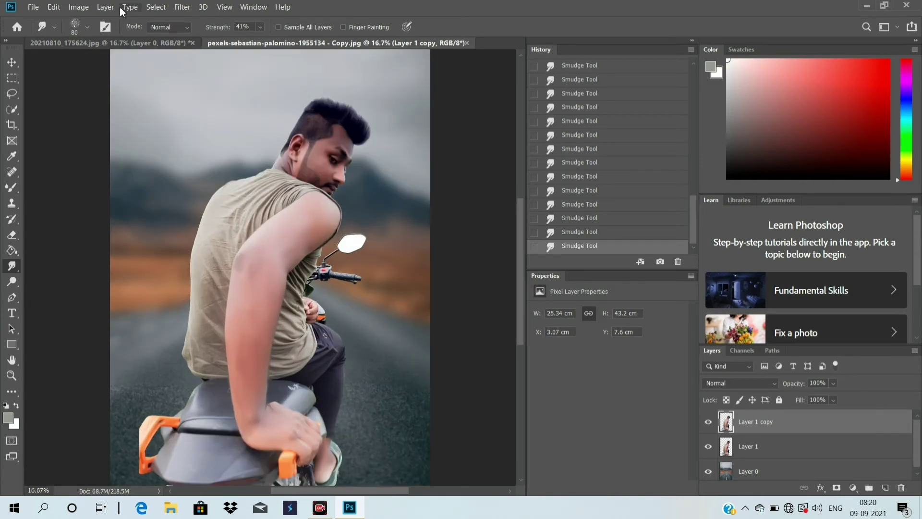
{"action": "right_click", "coordinate": [753, 423]}
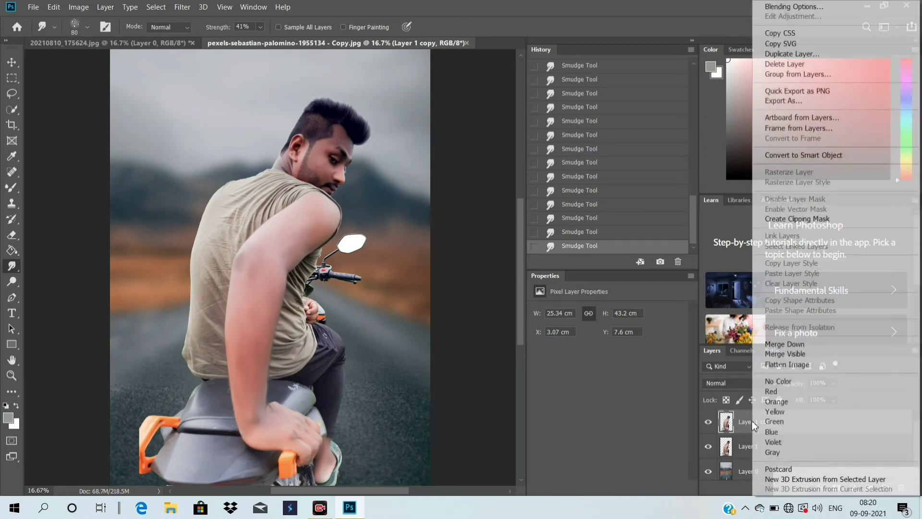
{"action": "left_click", "coordinate": [770, 344]}
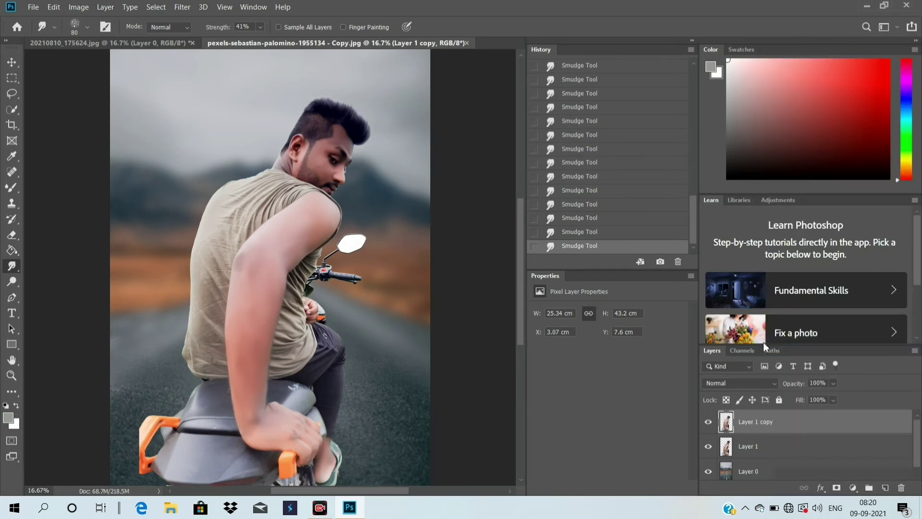
{"action": "left_click", "coordinate": [183, 7]}
{"action": "mouse_move", "coordinate": [204, 251]}
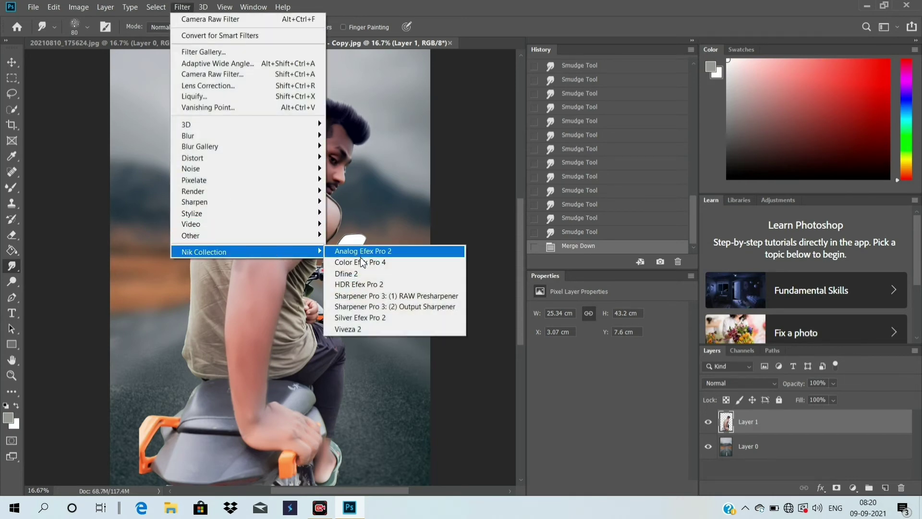
Step: Apply Color Efex Pro 4 Dark Contrasts to Layer 1 at brightness -14% and contrast 18%
{"action": "left_click", "coordinate": [363, 262]}
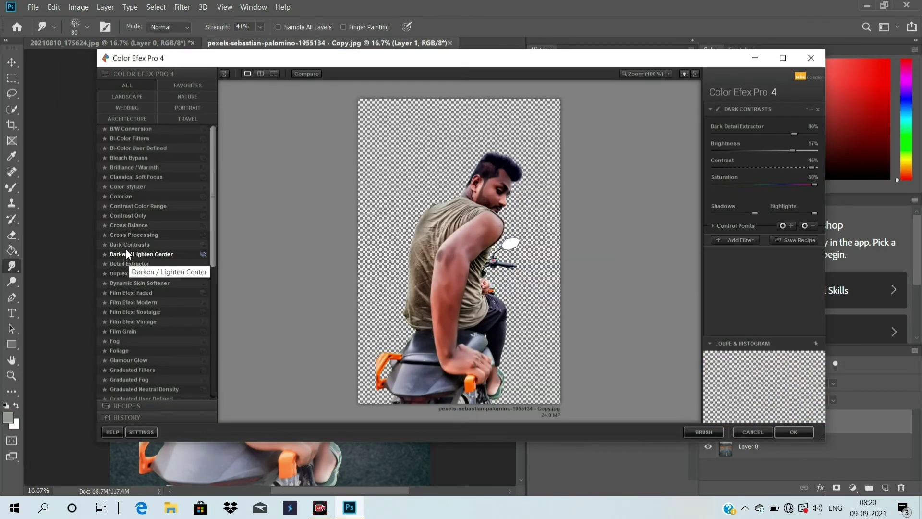
{"action": "left_click", "coordinate": [127, 245]}
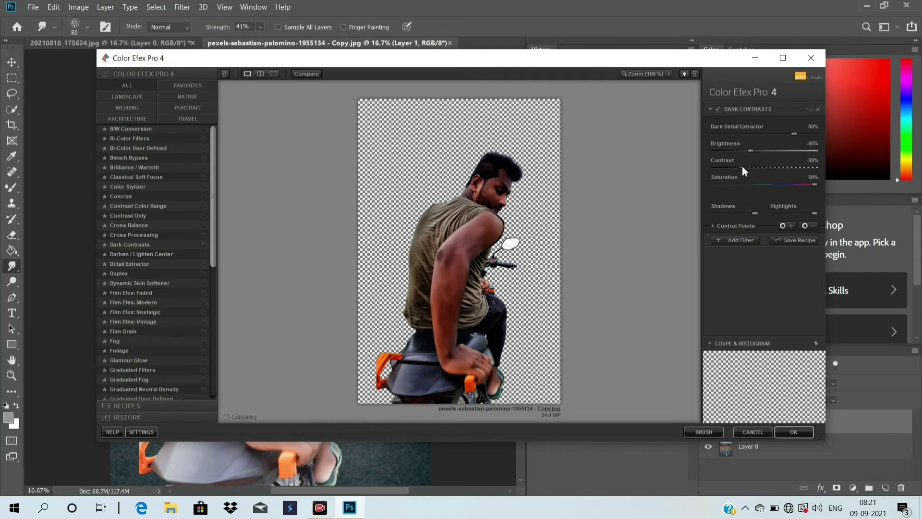
{"action": "left_click", "coordinate": [772, 168]}
{"action": "left_click", "coordinate": [777, 151]}
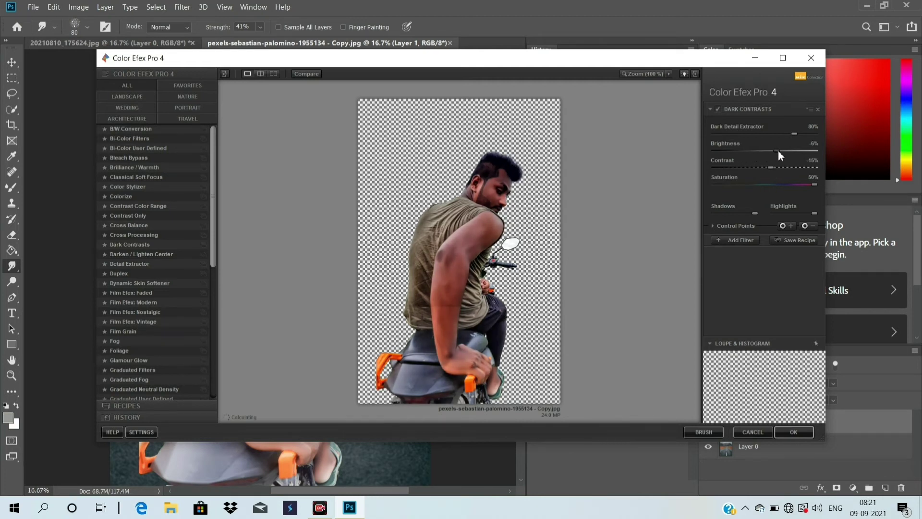
{"action": "left_click_drag", "start_coordinate": [759, 150], "coordinate": [758, 149]}
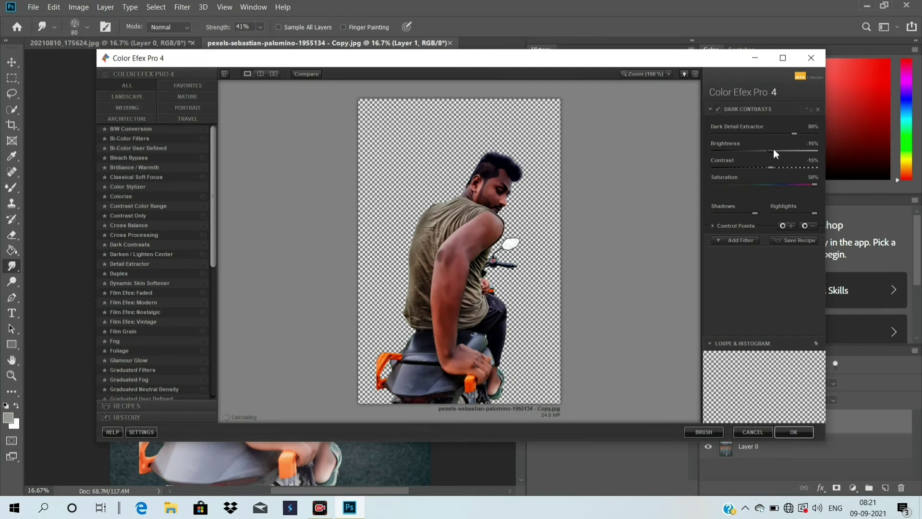
{"action": "left_click", "coordinate": [774, 151]}
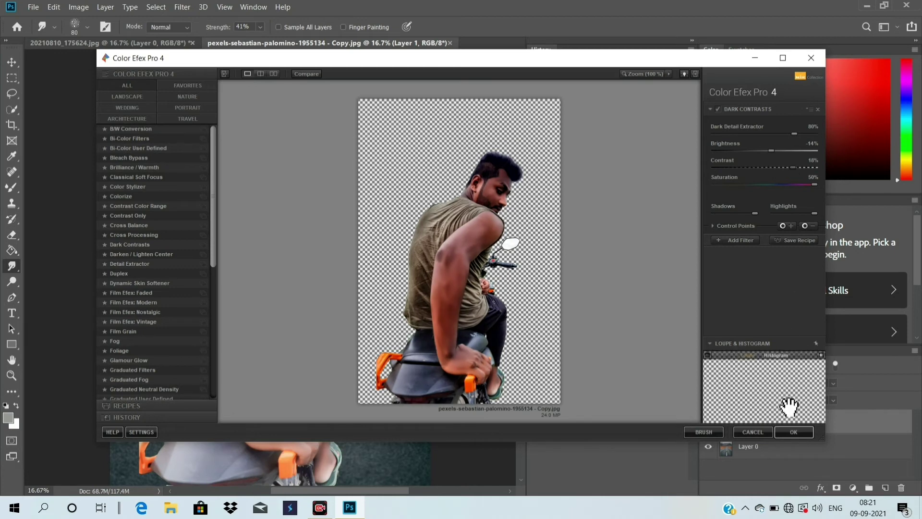
{"action": "left_click", "coordinate": [794, 433]}
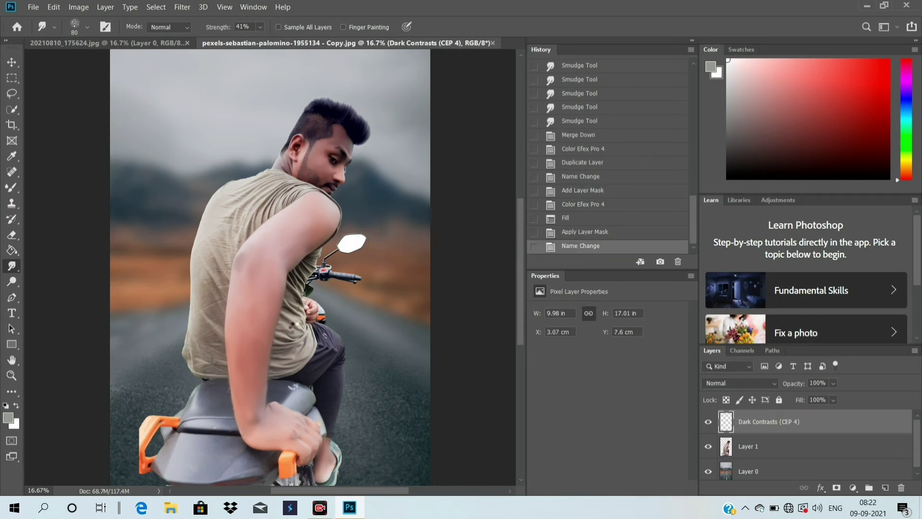
Step: Add a white mask to the Dark Contrasts layer and set the Eraser to 100% opacity and flow
{"action": "key", "text": "ctrl+minus"}
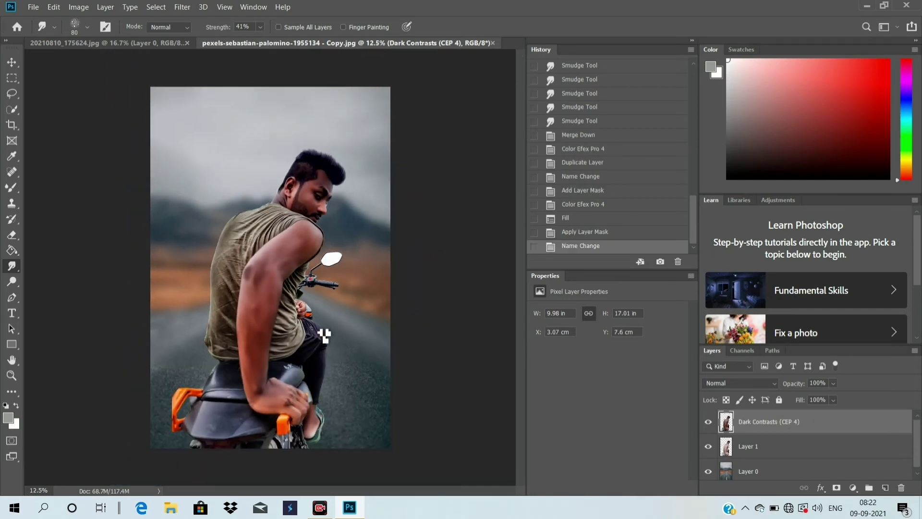
{"action": "left_click", "coordinate": [837, 488]}
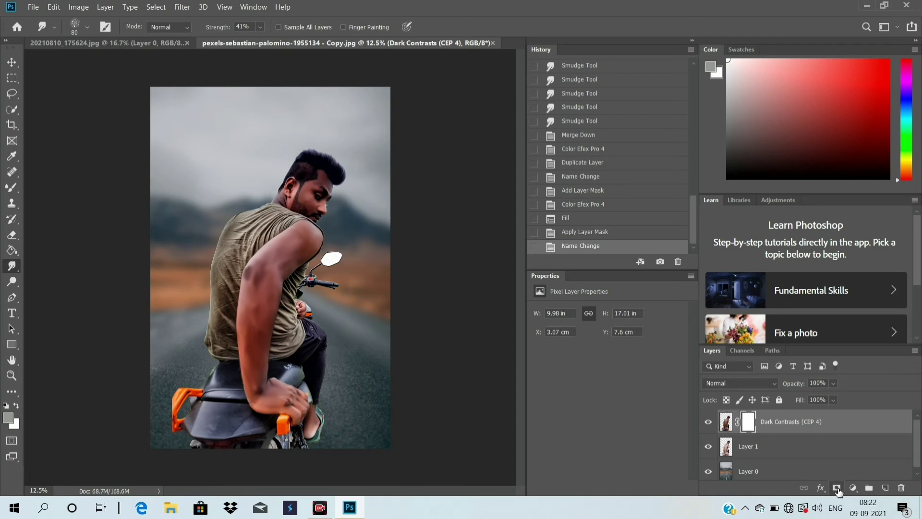
{"action": "right_click", "coordinate": [12, 235]}
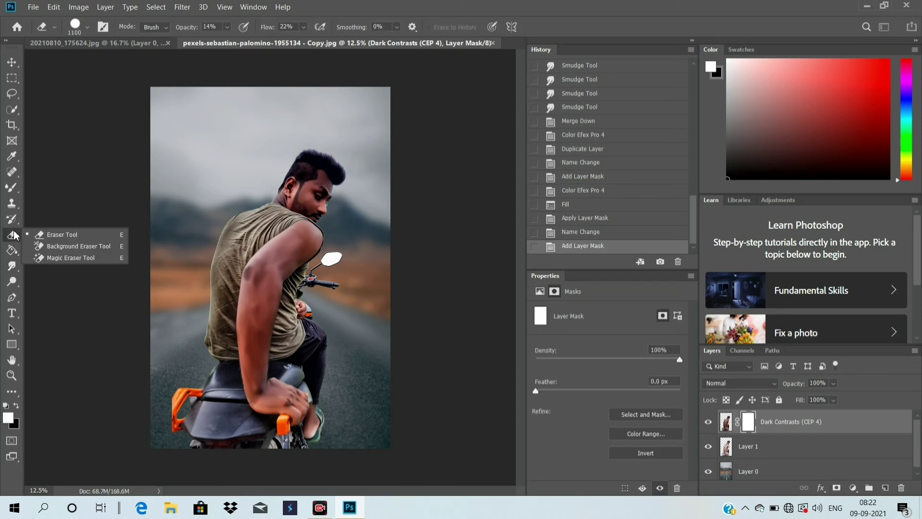
{"action": "left_click", "coordinate": [54, 234]}
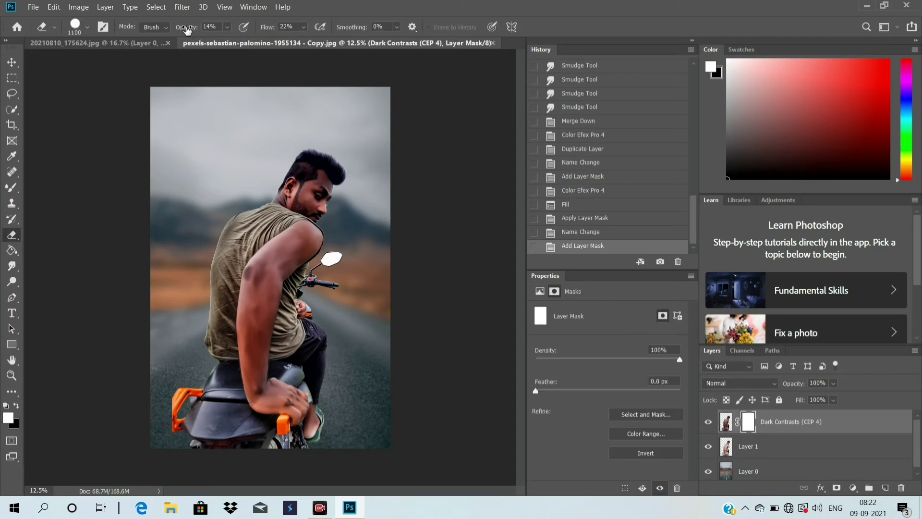
{"action": "left_click_drag", "start_coordinate": [186, 27], "coordinate": [221, 26]}
{"action": "left_click", "coordinate": [277, 27]}
{"action": "left_click_drag", "start_coordinate": [277, 28], "coordinate": [336, 41]}
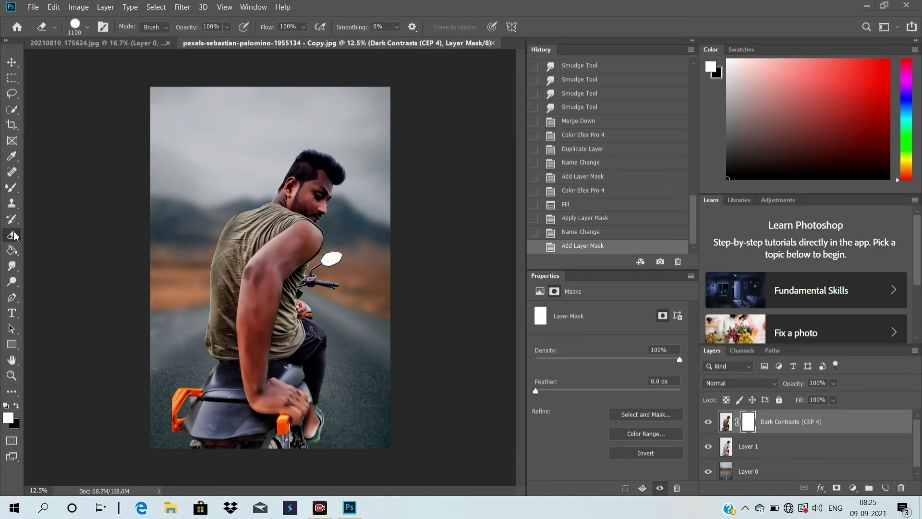
Step: Erase the Dark Contrasts mask over the eye, cheek, hairline and forehead with a 250 brush
{"action": "left_click_drag", "start_coordinate": [280, 251], "coordinate": [279, 250]}
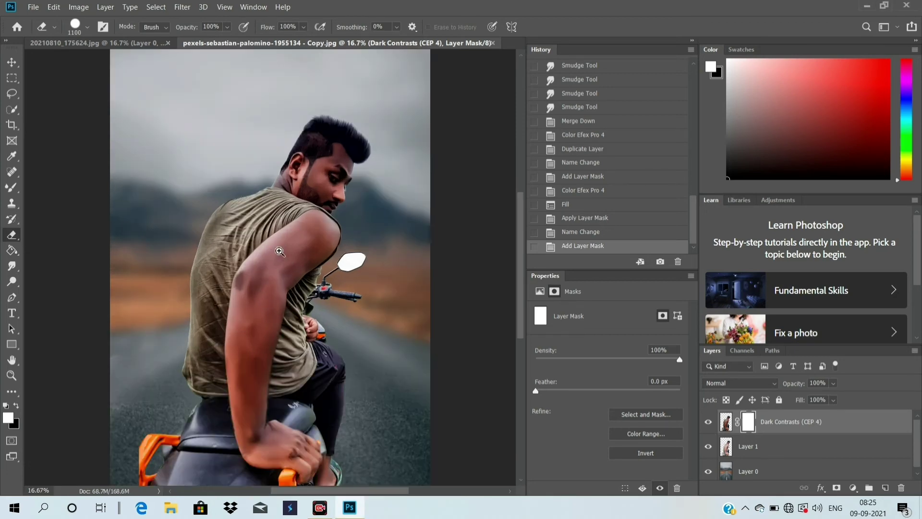
{"action": "scroll", "coordinate": [279, 250], "scroll_direction": "up", "scroll_amount": 5}
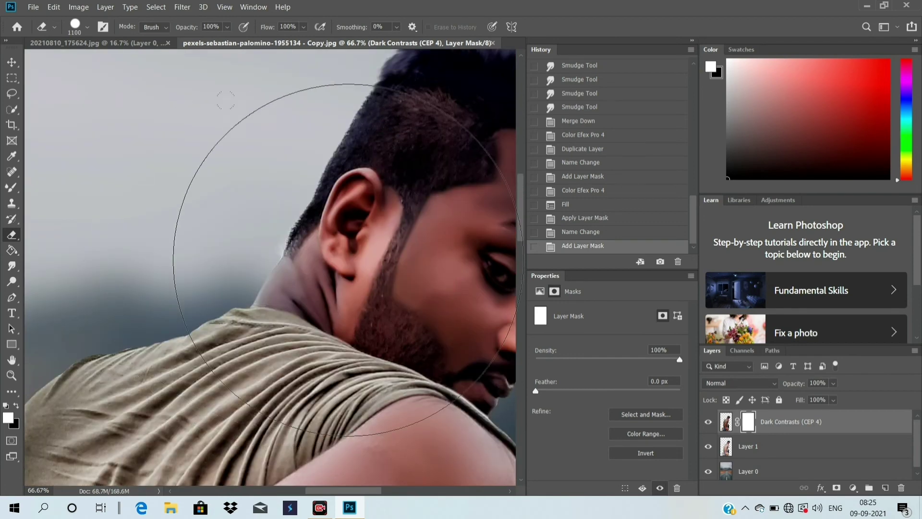
{"action": "scroll", "coordinate": [391, 289], "scroll_direction": "right", "scroll_amount": 5}
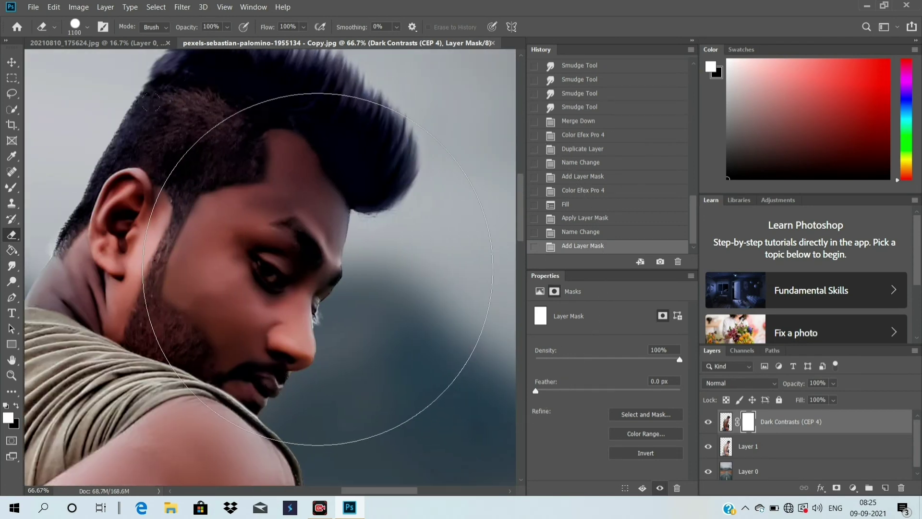
{"action": "key", "text": "bracketleft"}
{"action": "key", "text": "bracketleft"}
{"action": "key", "text": "bracketleft"}
{"action": "key", "text": "bracketleft"}
{"action": "key", "text": "bracketleft"}
{"action": "key", "text": "bracketleft"}
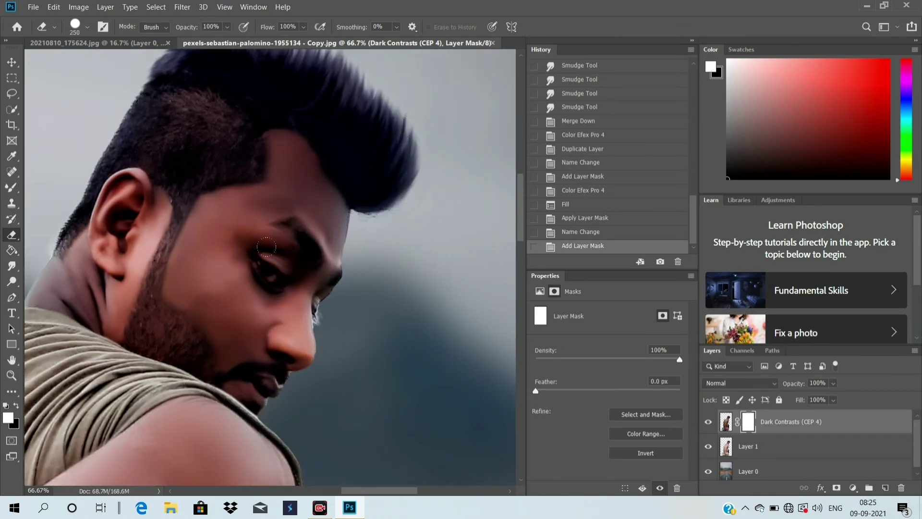
{"action": "mouse_move", "coordinate": [266, 247]}
{"action": "left_mouse_down"}
{"action": "mouse_move", "coordinate": [191, 214]}
{"action": "mouse_move", "coordinate": [231, 178]}
{"action": "left_mouse_up"}
{"action": "mouse_move", "coordinate": [254, 133]}
{"action": "left_mouse_down"}
{"action": "mouse_move", "coordinate": [318, 231]}
{"action": "mouse_move", "coordinate": [326, 269]}
{"action": "mouse_move", "coordinate": [334, 105]}
{"action": "mouse_move", "coordinate": [280, 96]}
{"action": "left_mouse_up"}
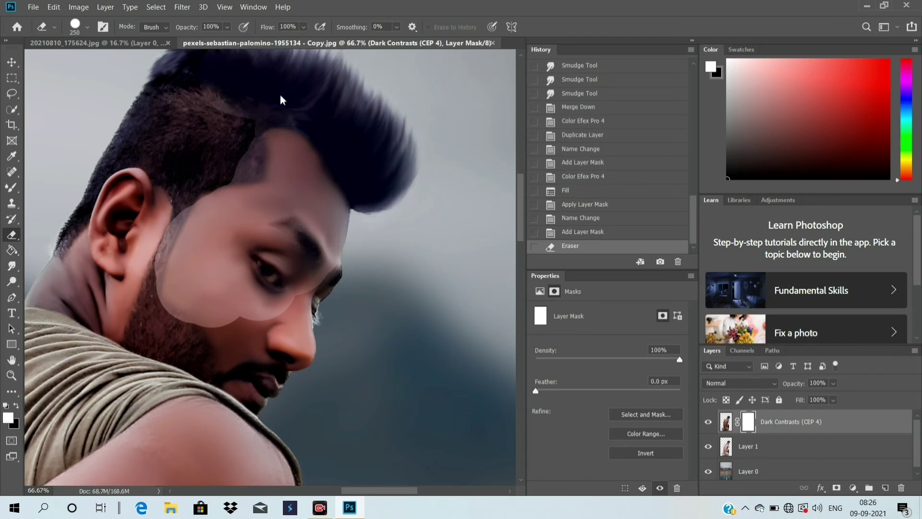
{"action": "scroll", "coordinate": [249, 68], "scroll_direction": "up", "scroll_amount": 3}
{"action": "mouse_move", "coordinate": [273, 179]}
{"action": "left_mouse_down"}
{"action": "mouse_move", "coordinate": [222, 274]}
{"action": "mouse_move", "coordinate": [177, 221]}
{"action": "left_mouse_up"}
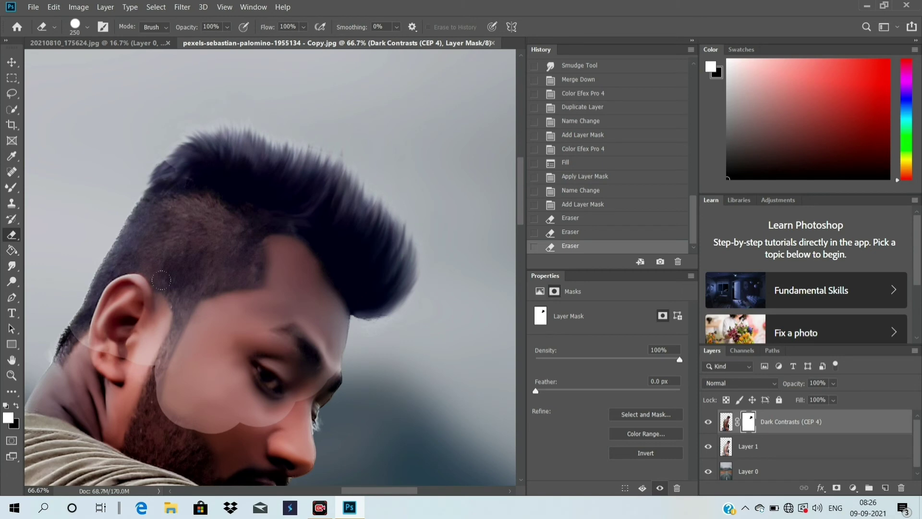
Step: Erase the mask over the neck, beard, chin, jaw and arm
{"action": "left_click_drag", "start_coordinate": [144, 384], "coordinate": [60, 326]}
{"action": "left_click_drag", "start_coordinate": [77, 396], "coordinate": [336, 379]}
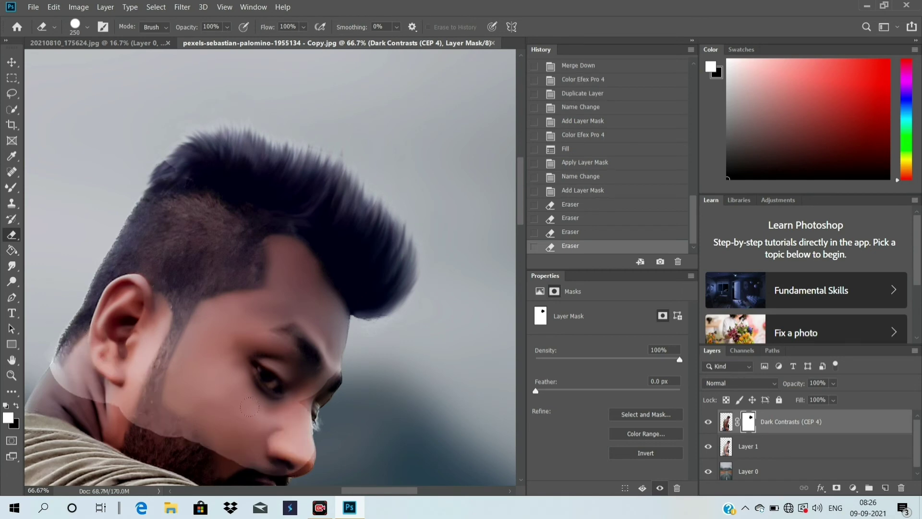
{"action": "left_click_drag", "start_coordinate": [57, 480], "coordinate": [76, 481]}
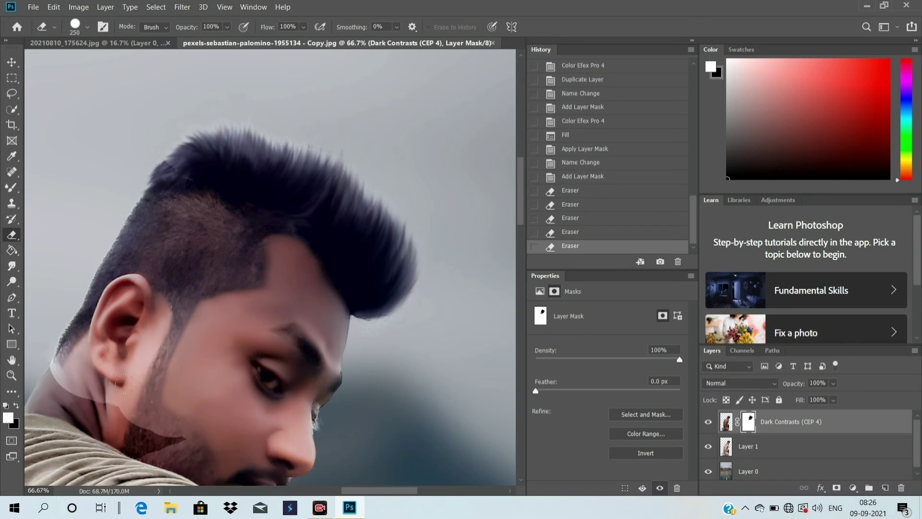
{"action": "scroll", "coordinate": [124, 384], "scroll_direction": "down", "scroll_amount": 5}
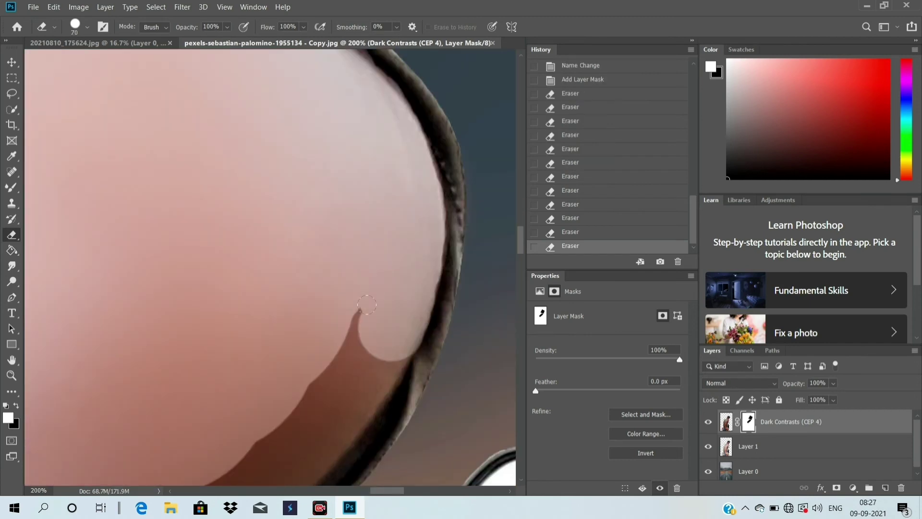
{"action": "left_click_drag", "start_coordinate": [423, 303], "coordinate": [282, 361]}
{"action": "scroll", "coordinate": [283, 360], "scroll_direction": "down", "scroll_amount": 3}
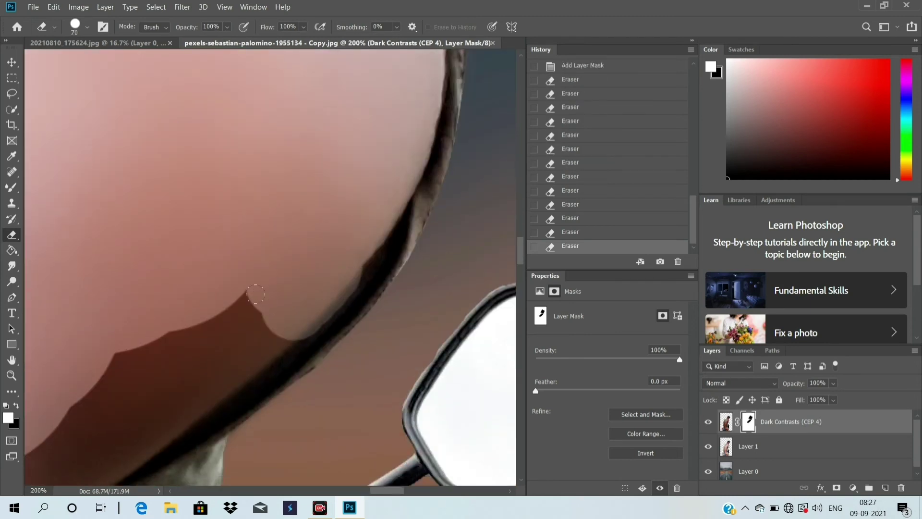
{"action": "left_click_drag", "start_coordinate": [336, 279], "coordinate": [96, 423]}
{"action": "left_click_drag", "start_coordinate": [202, 340], "coordinate": [63, 451]}
{"action": "scroll", "coordinate": [248, 303], "scroll_direction": "down", "scroll_amount": 2}
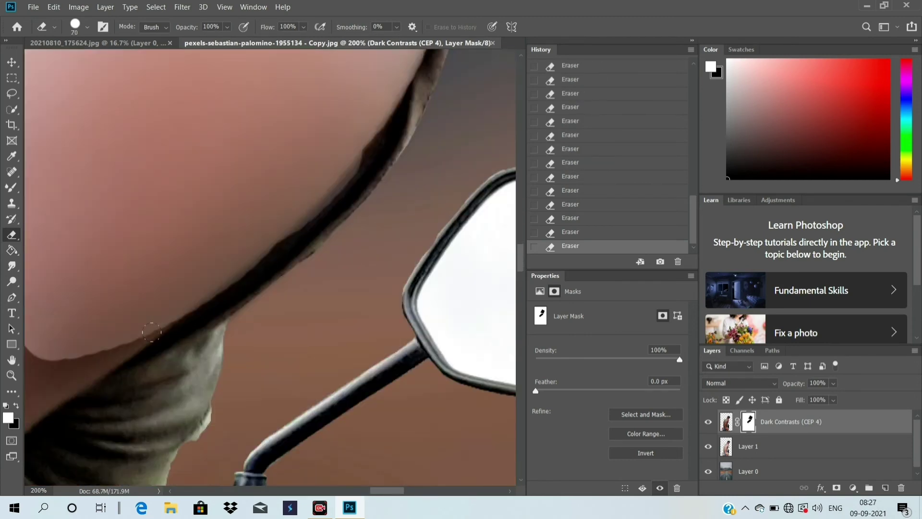
{"action": "scroll", "coordinate": [247, 303], "scroll_direction": "down", "scroll_amount": 3}
{"action": "left_click_drag", "start_coordinate": [248, 303], "coordinate": [120, 413]}
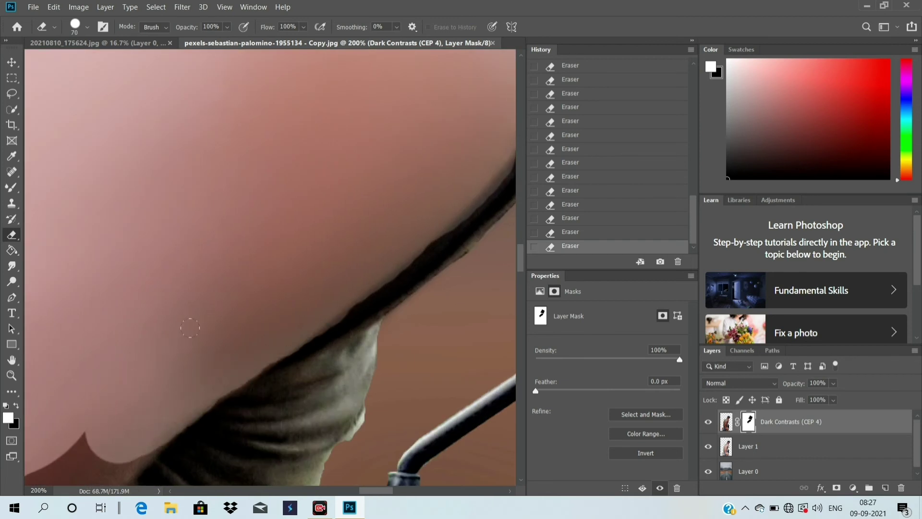
{"action": "scroll", "coordinate": [100, 350], "scroll_direction": "down", "scroll_amount": 3}
{"action": "mouse_move", "coordinate": [99, 350]}
{"action": "left_mouse_down"}
{"action": "mouse_move", "coordinate": [382, 92]}
{"action": "mouse_move", "coordinate": [170, 303]}
{"action": "mouse_move", "coordinate": [178, 233]}
{"action": "left_mouse_up"}
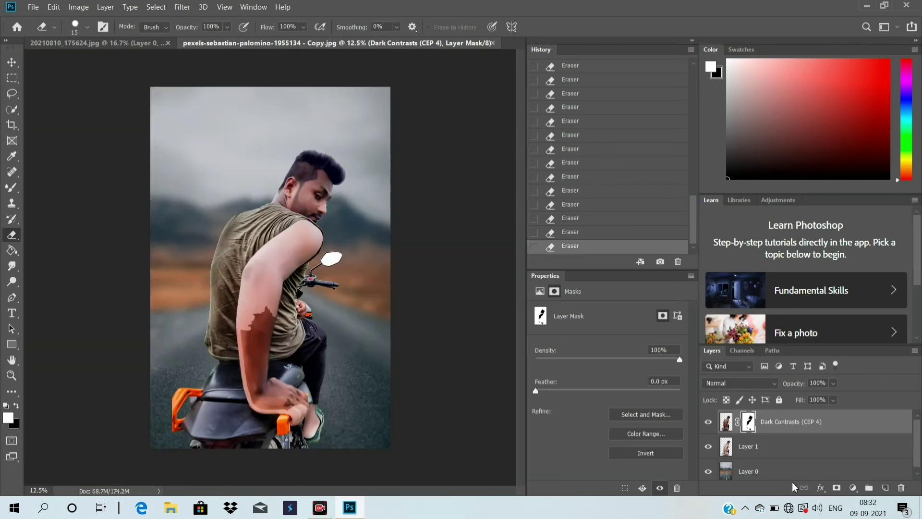
Step: Lower the Dark Contrasts layer opacity to 75%
{"action": "key", "text": "ctrl+minus"}
{"action": "key", "text": "ctrl+minus"}
{"action": "key", "text": "ctrl+minus"}
{"action": "right_click", "coordinate": [771, 425]}
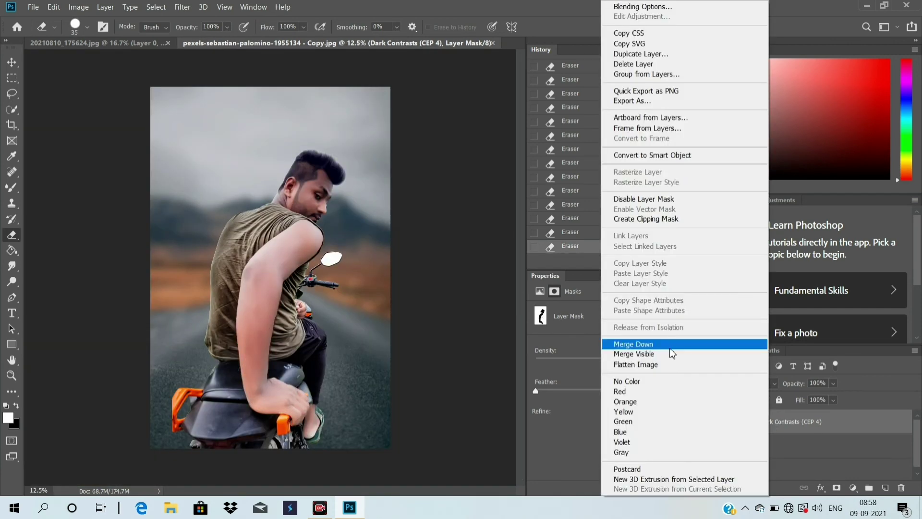
{"action": "left_click", "coordinate": [806, 436]}
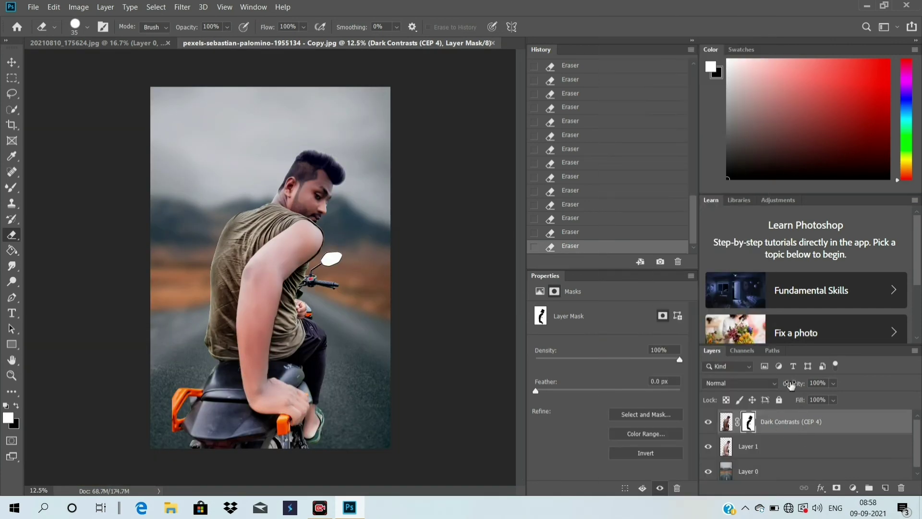
{"action": "left_click", "coordinate": [795, 383]}
{"action": "mouse_move", "coordinate": [797, 385]}
{"action": "left_mouse_down"}
{"action": "mouse_move", "coordinate": [782, 384]}
{"action": "mouse_move", "coordinate": [805, 385]}
{"action": "left_mouse_up"}
Step: Merge the Dark Contrasts layer down into Layer 1, undoing an accidental Merge Visible
{"action": "right_click", "coordinate": [773, 429]}
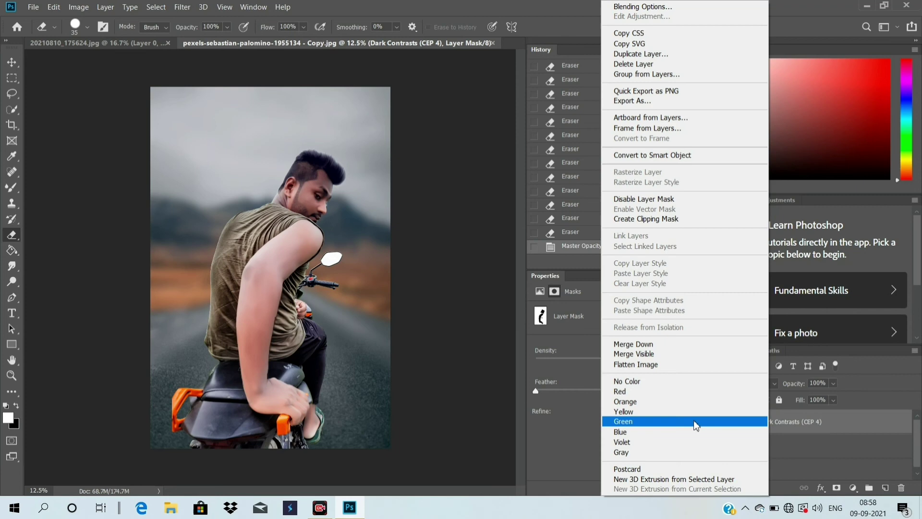
{"action": "left_click", "coordinate": [655, 355]}
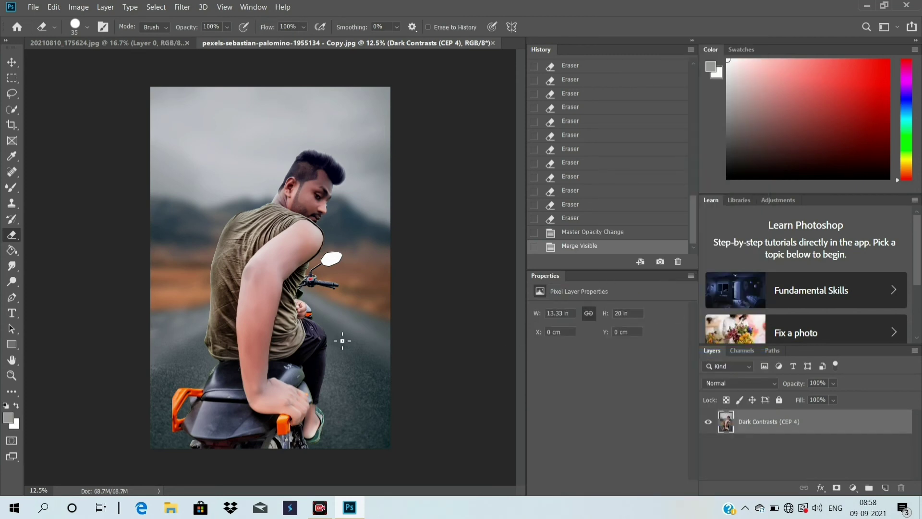
{"action": "key", "text": "ctrl+z"}
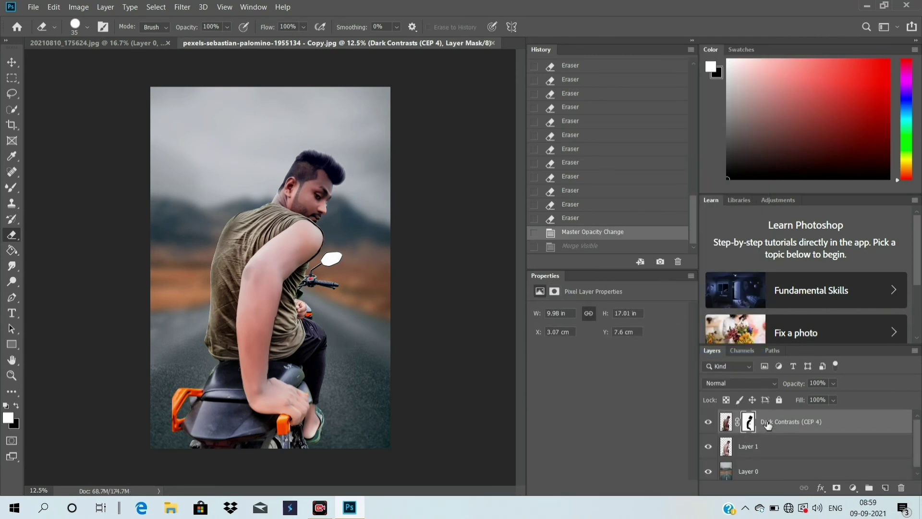
{"action": "right_click", "coordinate": [766, 422]}
{"action": "left_click", "coordinate": [640, 345]}
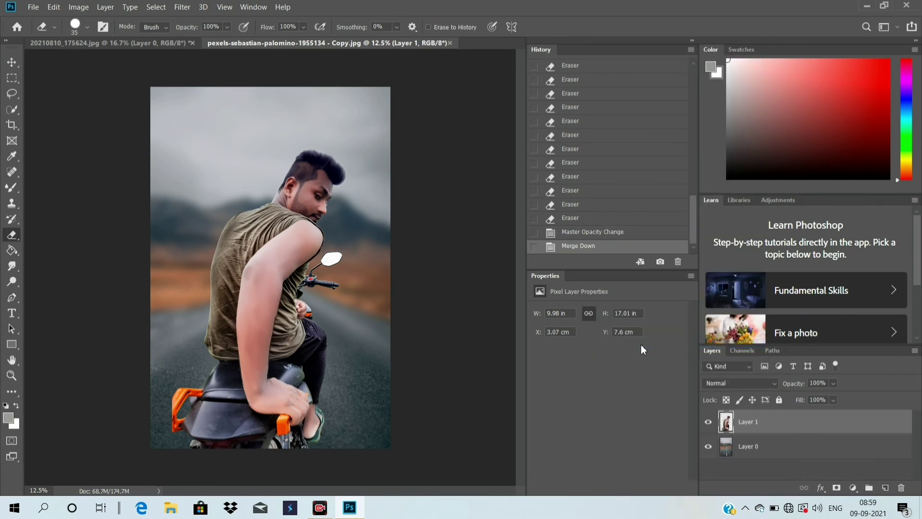
Step: Run Color Efex Pro 4 Dark Contrasts on Layer 0 with brightness 13% and contrast 22%
{"action": "left_click", "coordinate": [779, 446]}
{"action": "left_click", "coordinate": [183, 6]}
{"action": "mouse_move", "coordinate": [203, 252]}
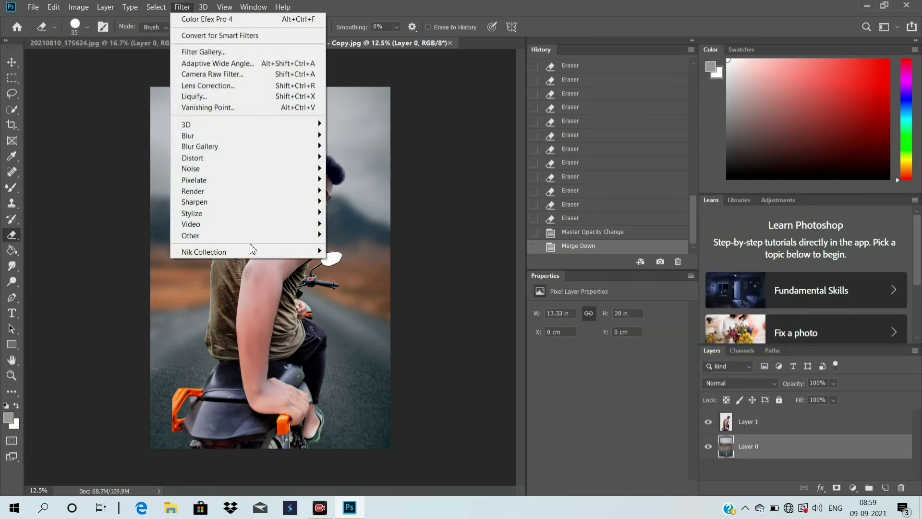
{"action": "left_click", "coordinate": [353, 262]}
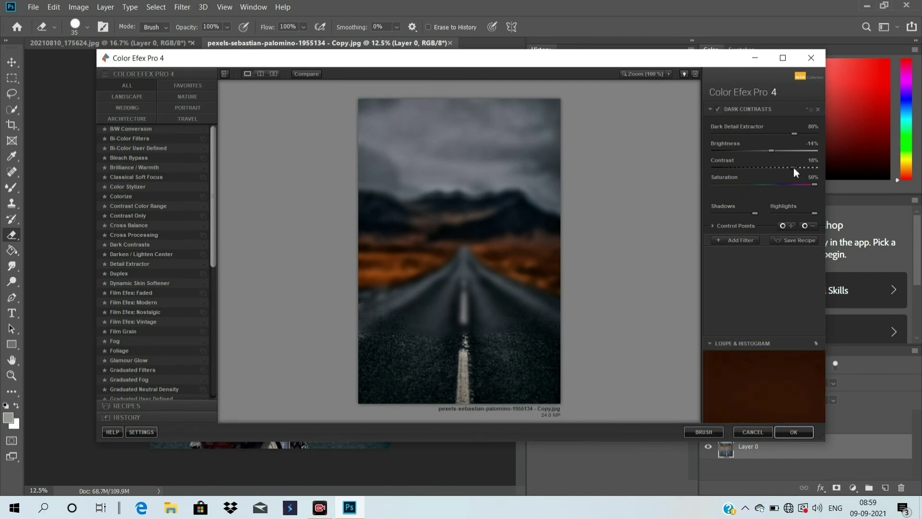
{"action": "left_click_drag", "start_coordinate": [810, 167], "coordinate": [779, 167]}
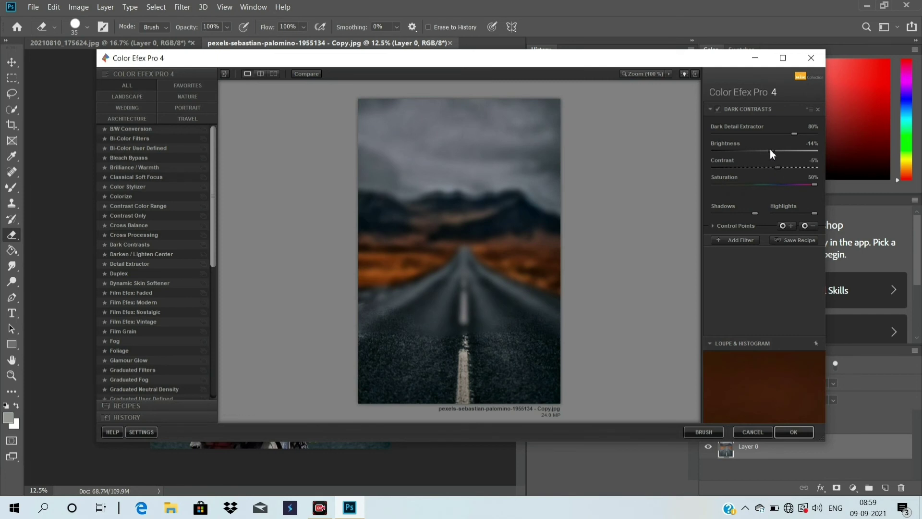
{"action": "left_click_drag", "start_coordinate": [792, 150], "coordinate": [790, 151]}
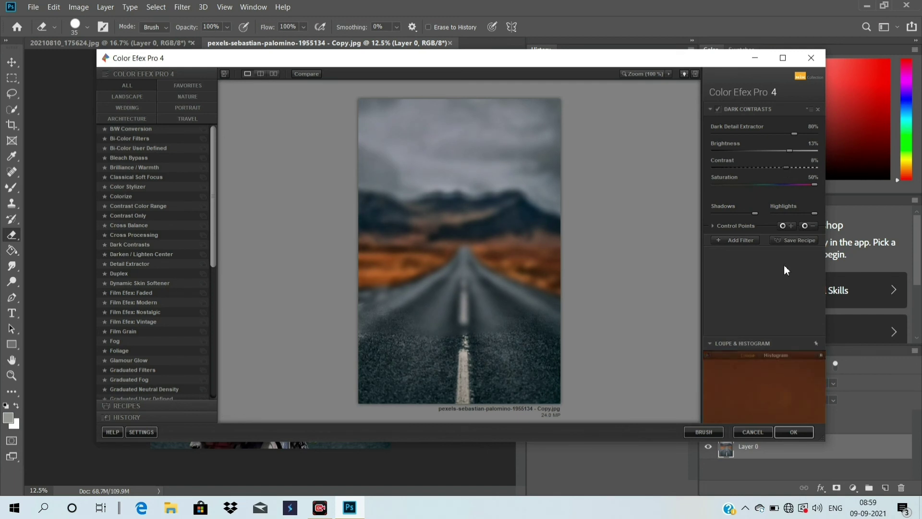
{"action": "left_click", "coordinate": [794, 166]}
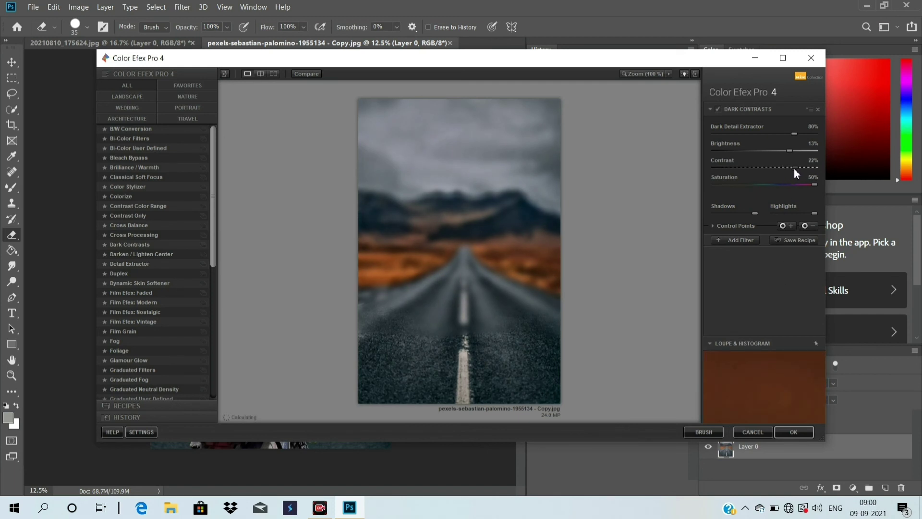
{"action": "left_click", "coordinate": [794, 432]}
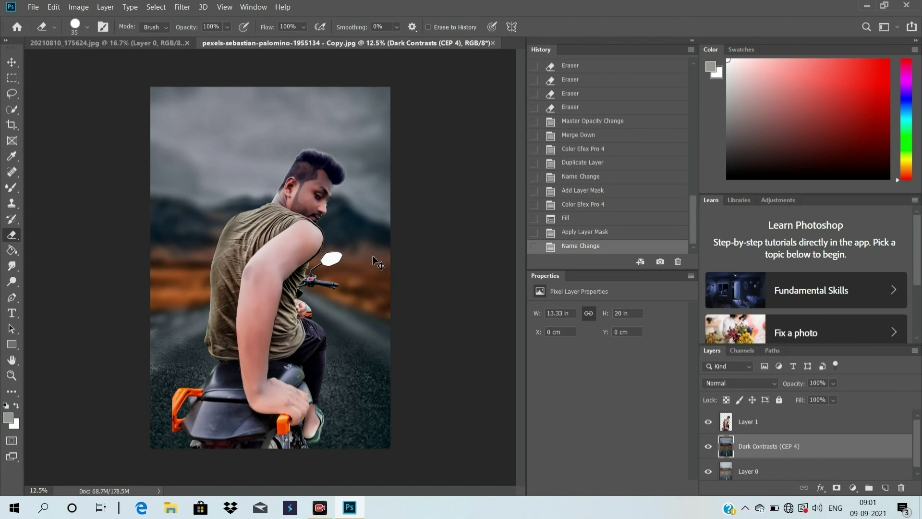
Step: Merge visible into a new layer, then in Camera Raw raise exposure to +0.40, whites, blacks and warmth
{"action": "key", "text": "ctrl+shift+e"}
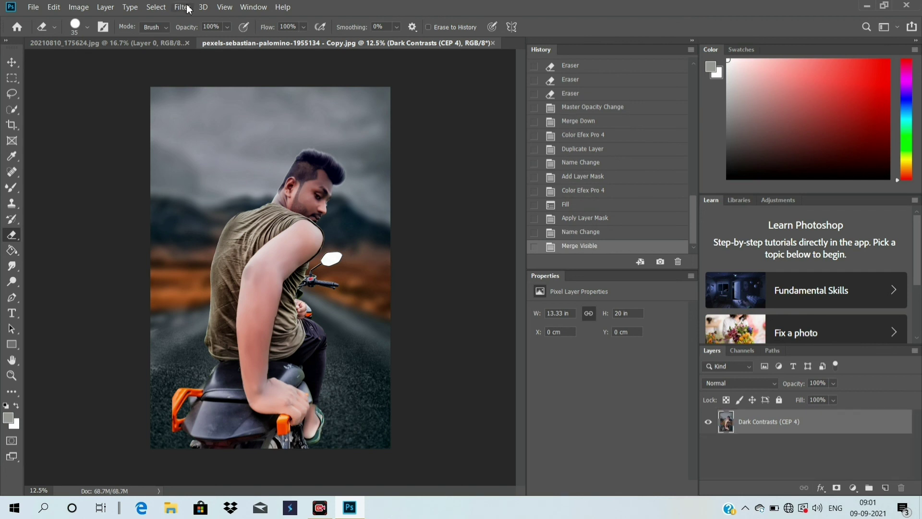
{"action": "left_click", "coordinate": [187, 10]}
{"action": "key", "text": "Escape"}
{"action": "key", "text": "ctrl+shift+a"}
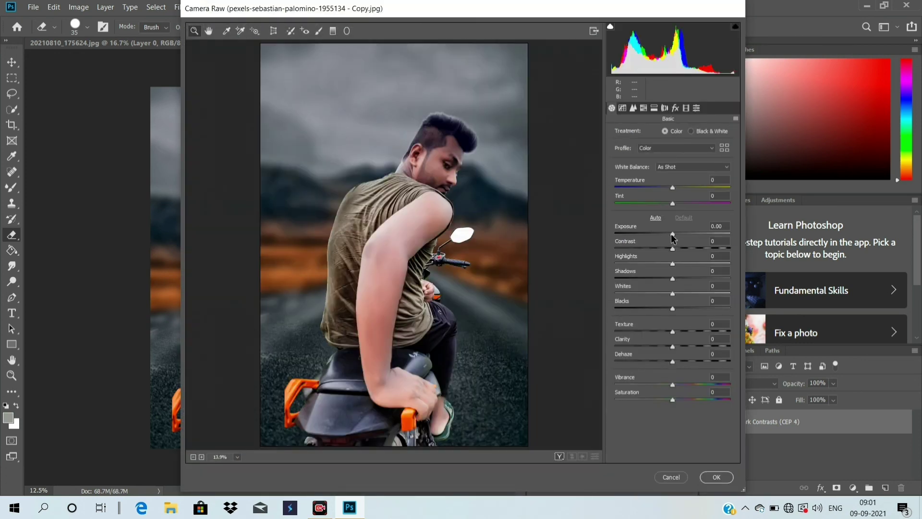
{"action": "mouse_move", "coordinate": [673, 236]}
{"action": "left_mouse_down"}
{"action": "mouse_move", "coordinate": [681, 251]}
{"action": "mouse_move", "coordinate": [643, 272]}
{"action": "mouse_move", "coordinate": [668, 277]}
{"action": "left_mouse_up"}
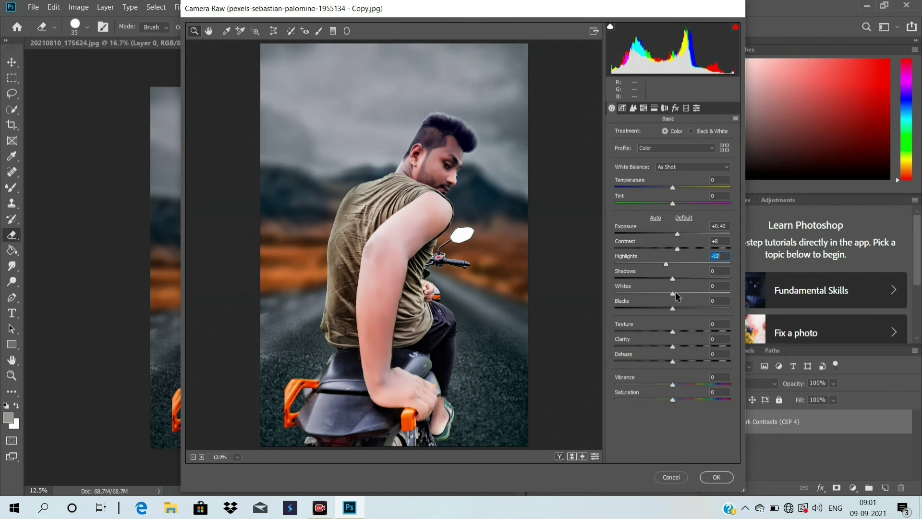
{"action": "mouse_move", "coordinate": [675, 296]}
{"action": "left_mouse_down"}
{"action": "mouse_move", "coordinate": [693, 300]}
{"action": "mouse_move", "coordinate": [656, 310]}
{"action": "mouse_move", "coordinate": [682, 311]}
{"action": "left_mouse_up"}
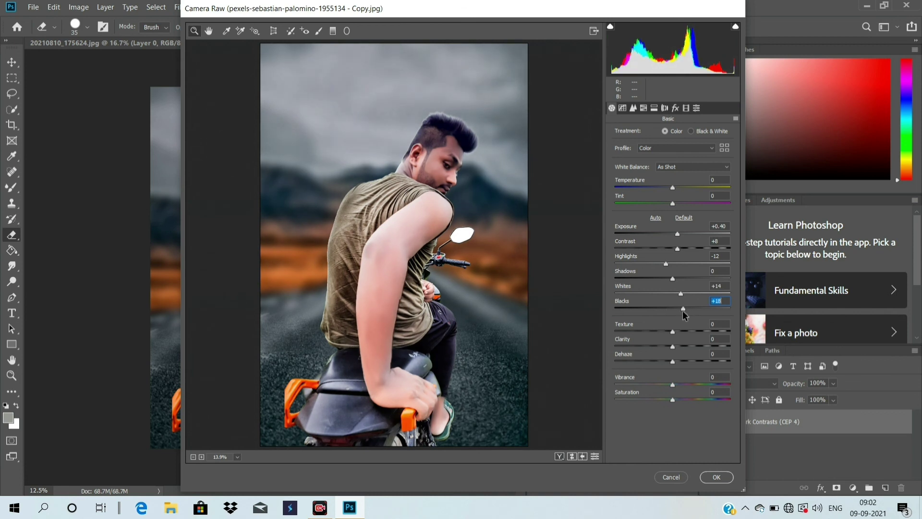
{"action": "left_click_drag", "start_coordinate": [673, 346], "coordinate": [677, 349]}
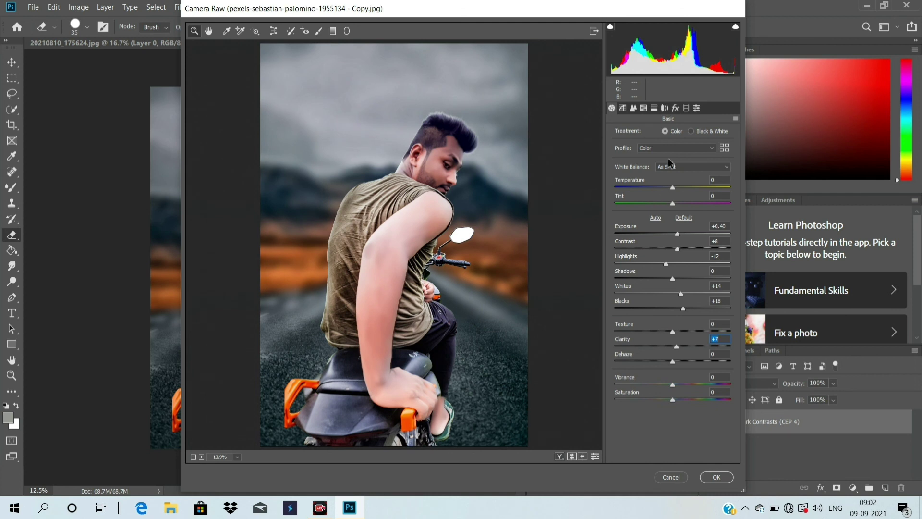
{"action": "left_click_drag", "start_coordinate": [673, 186], "coordinate": [676, 186]}
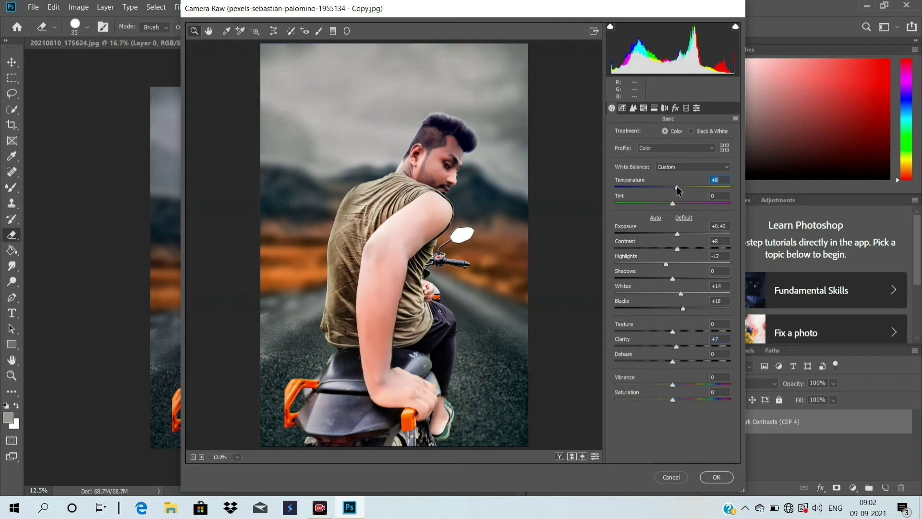
Step: Raise HSL luminance to Reds +18 and Oranges +16 and apply the Camera Raw grade
{"action": "left_click", "coordinate": [644, 108]}
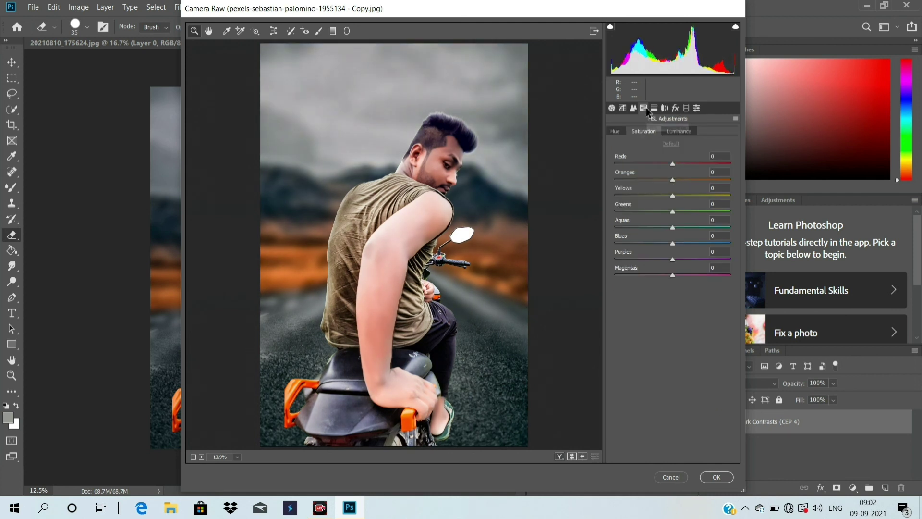
{"action": "left_click", "coordinate": [673, 130]}
{"action": "mouse_move", "coordinate": [672, 180]}
{"action": "left_mouse_down"}
{"action": "mouse_move", "coordinate": [687, 181]}
{"action": "mouse_move", "coordinate": [684, 163]}
{"action": "left_mouse_up"}
{"action": "left_click", "coordinate": [673, 163]}
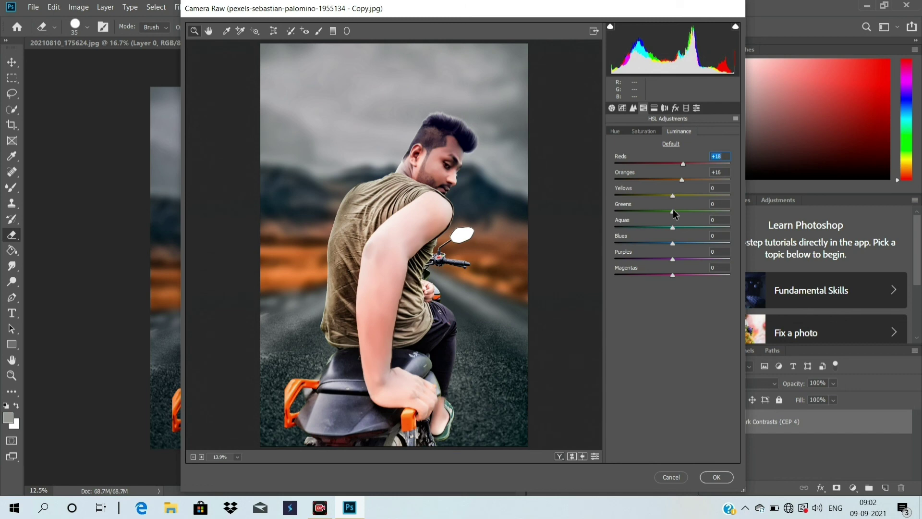
{"action": "left_click", "coordinate": [717, 477]}
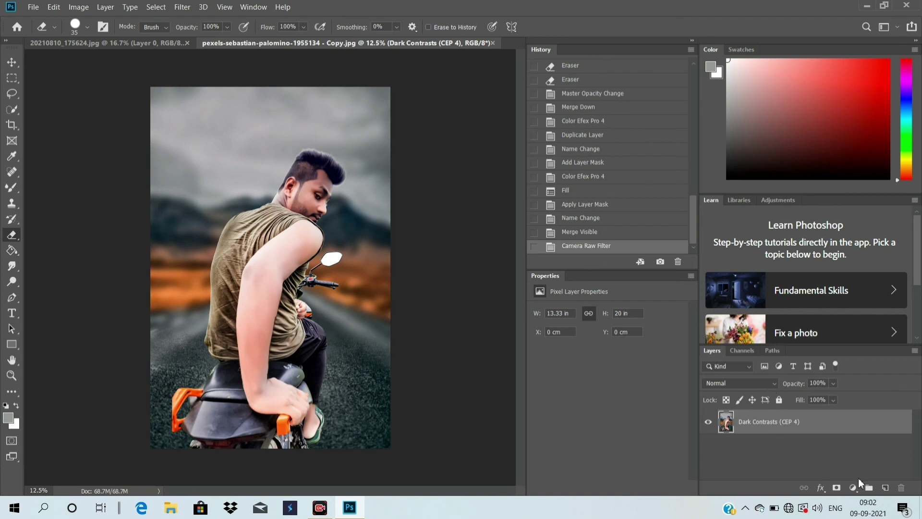
Step: Duplicate the merged layer with Ctrl+J
{"action": "left_click", "coordinate": [853, 488]}
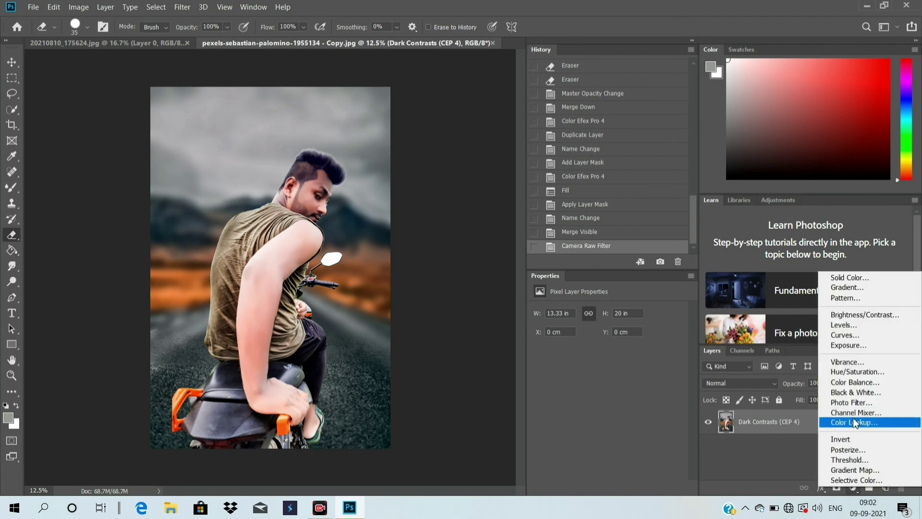
{"action": "left_click", "coordinate": [742, 458]}
{"action": "key", "text": "ctrl+j"}
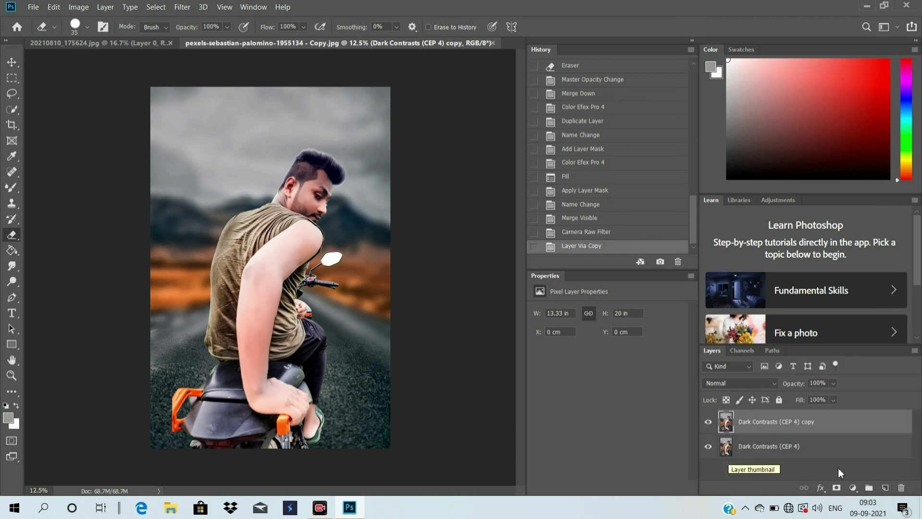
Step: Add a Color Lookup layer using 3Strip.look at 13% opacity
{"action": "left_click", "coordinate": [853, 487]}
{"action": "left_click", "coordinate": [854, 423]}
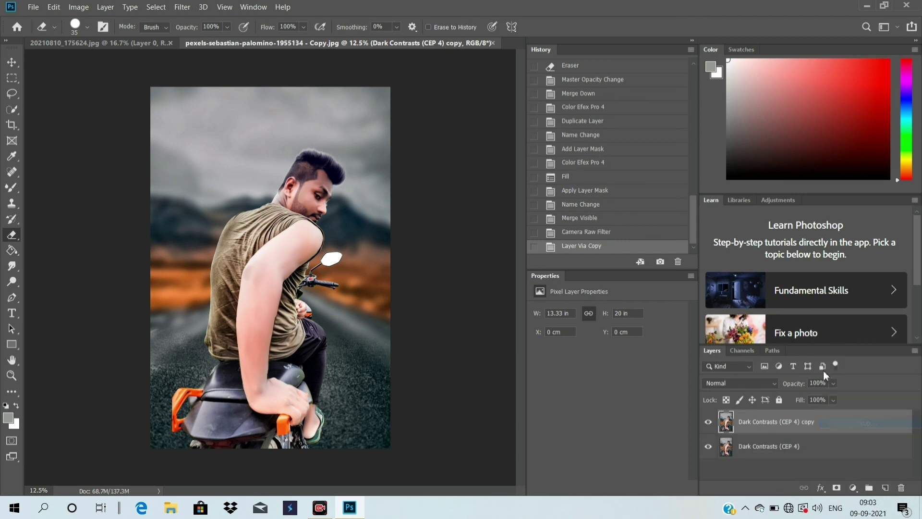
{"action": "left_click", "coordinate": [675, 318]}
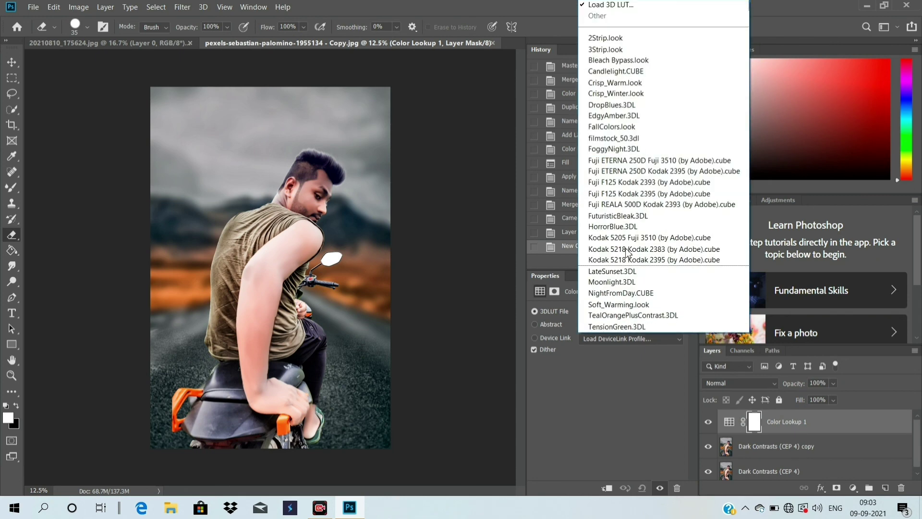
{"action": "left_click", "coordinate": [620, 34]}
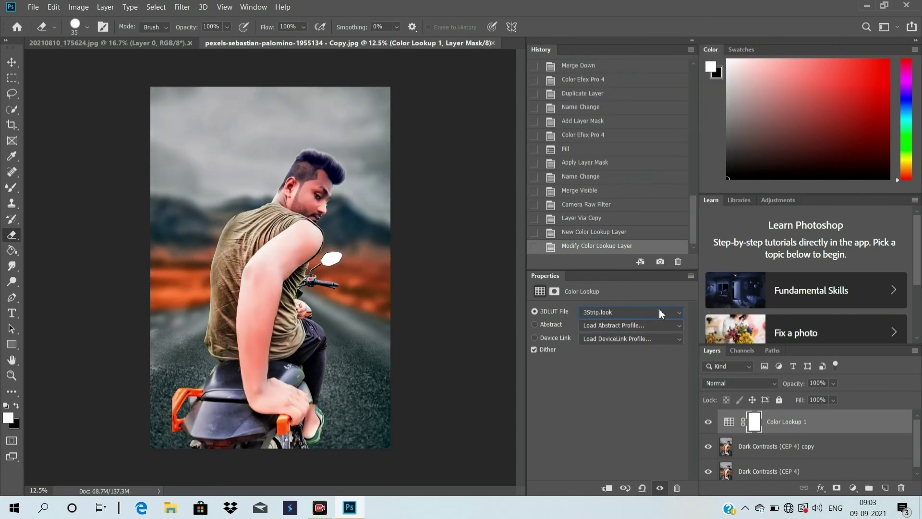
{"action": "left_click", "coordinate": [652, 321]}
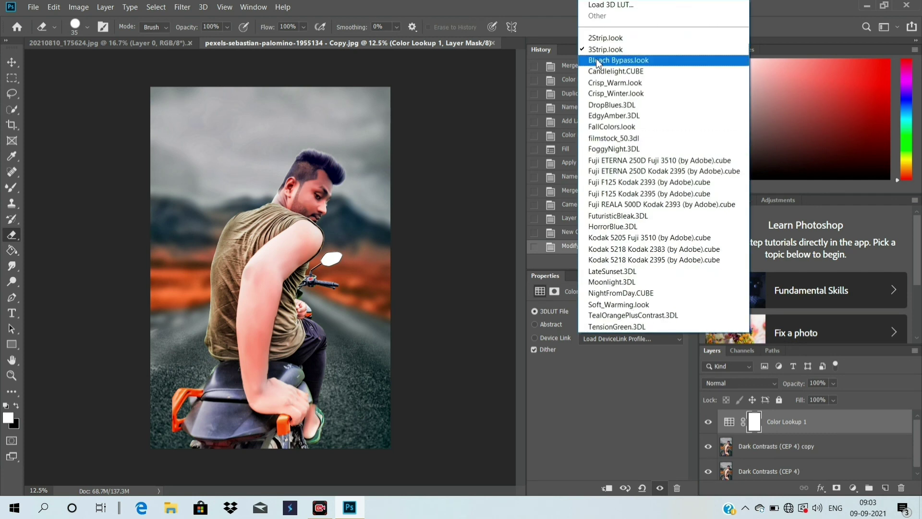
{"action": "left_click", "coordinate": [600, 50]}
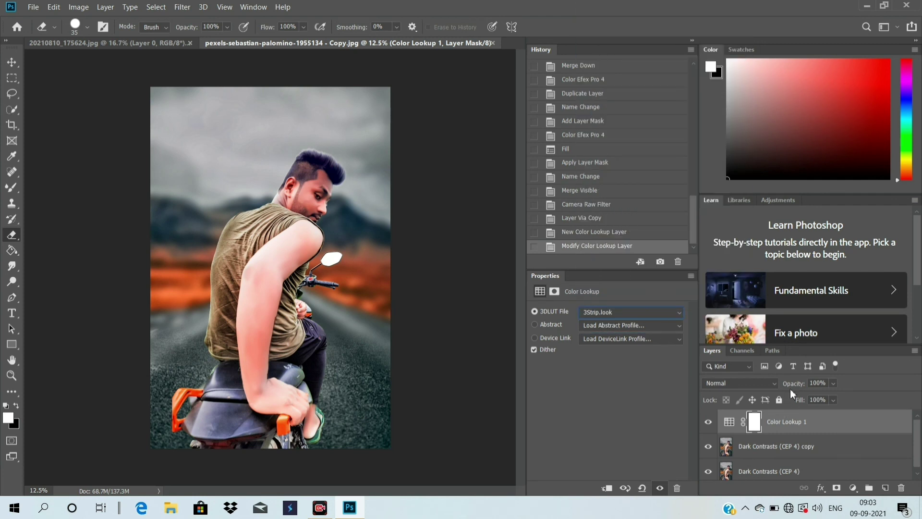
{"action": "mouse_move", "coordinate": [793, 385]}
{"action": "left_mouse_down"}
{"action": "mouse_move", "coordinate": [768, 389]}
{"action": "mouse_move", "coordinate": [797, 388]}
{"action": "left_mouse_up"}
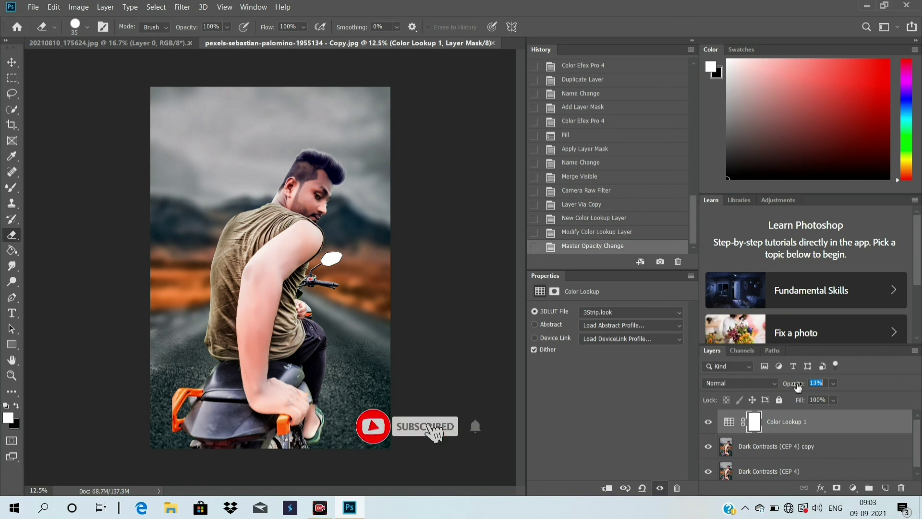